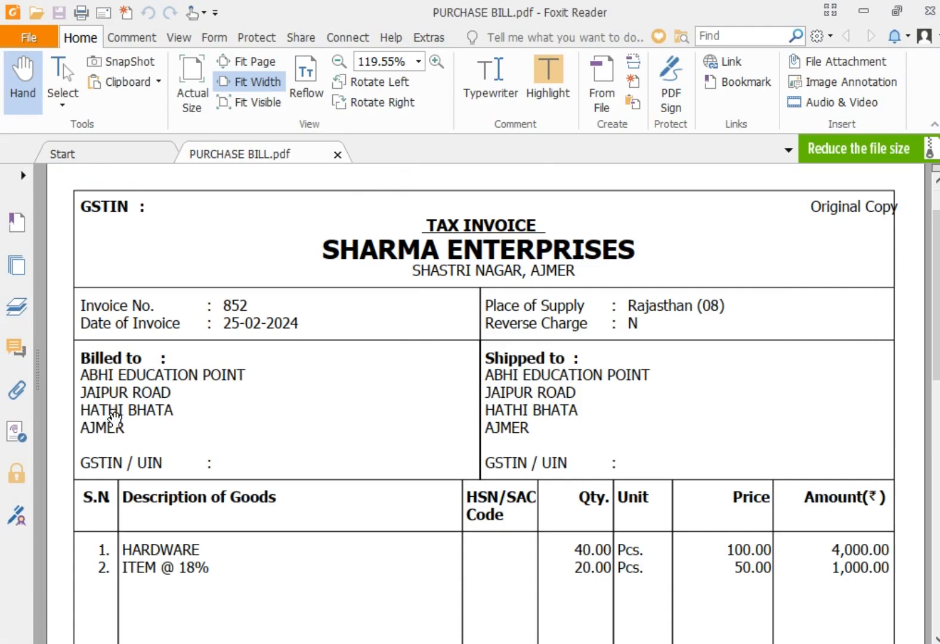
- Review the Sharma Enterprises purchase bill, including invoice details, item quantities and prices, SGST and CGST rates, and grand total
scroll(115, 421, down, 3)
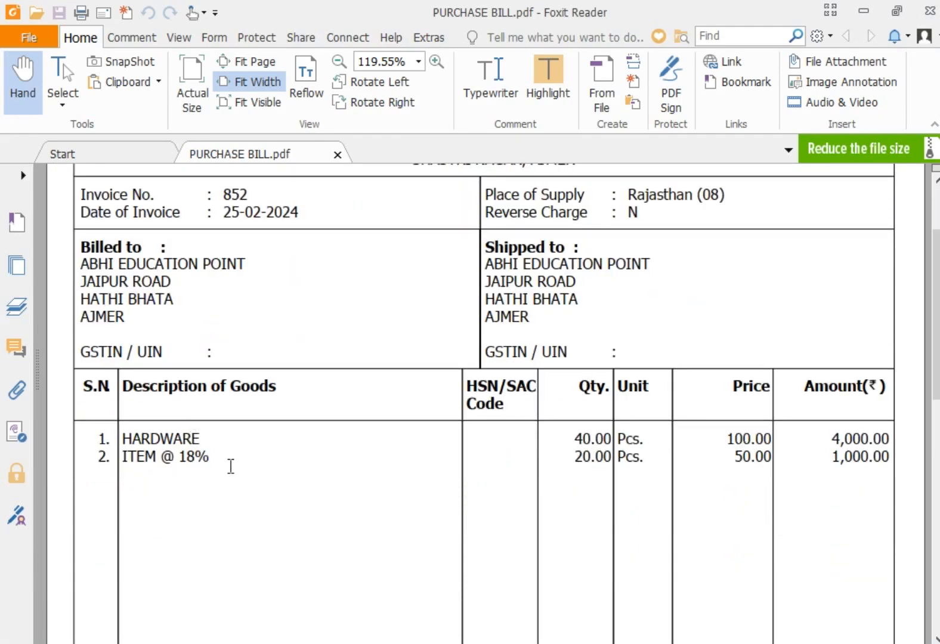
scroll(231, 466, down, 8)
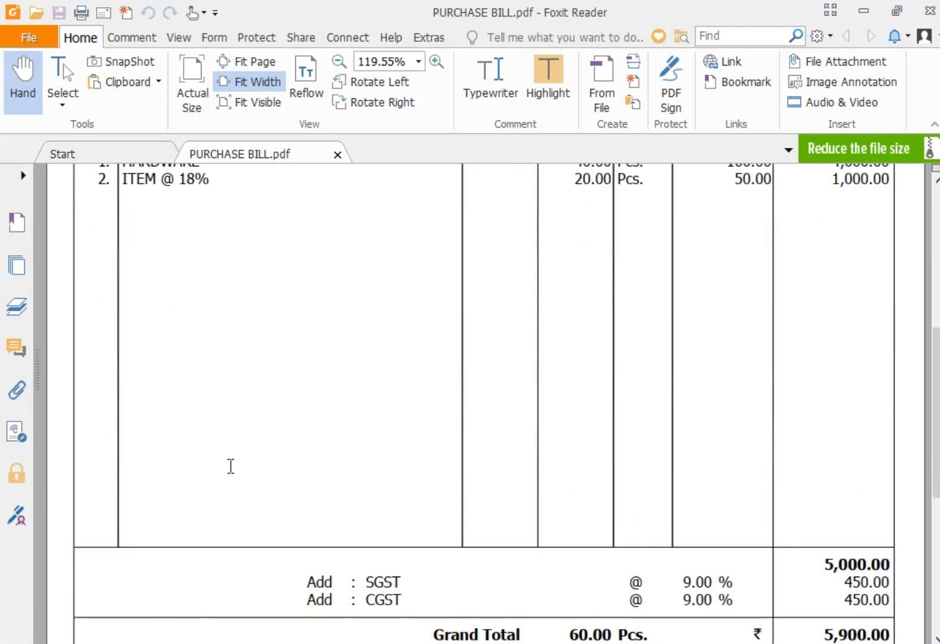
scroll(384, 455, down, 3)
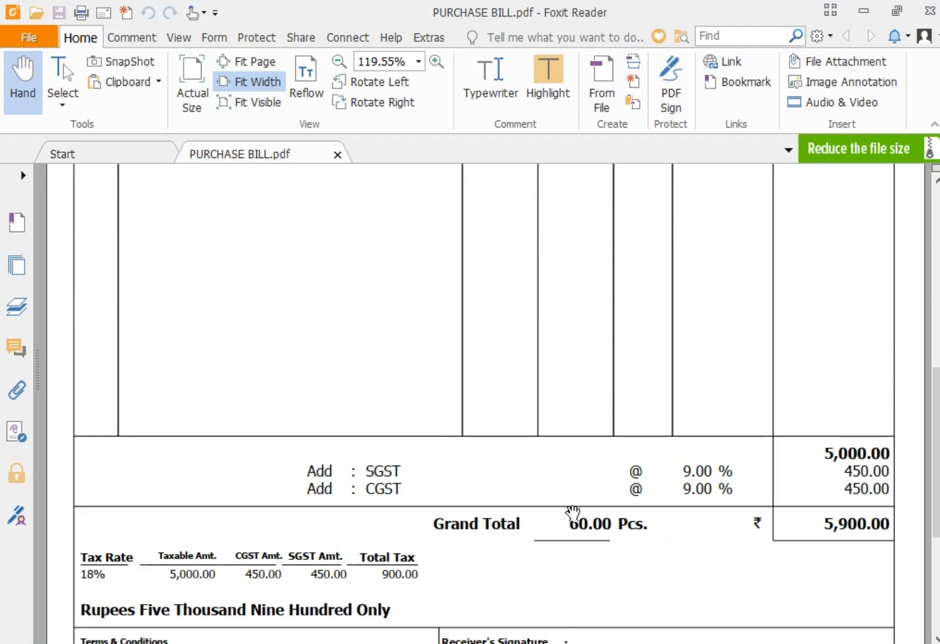
scroll(573, 513, up, 10)
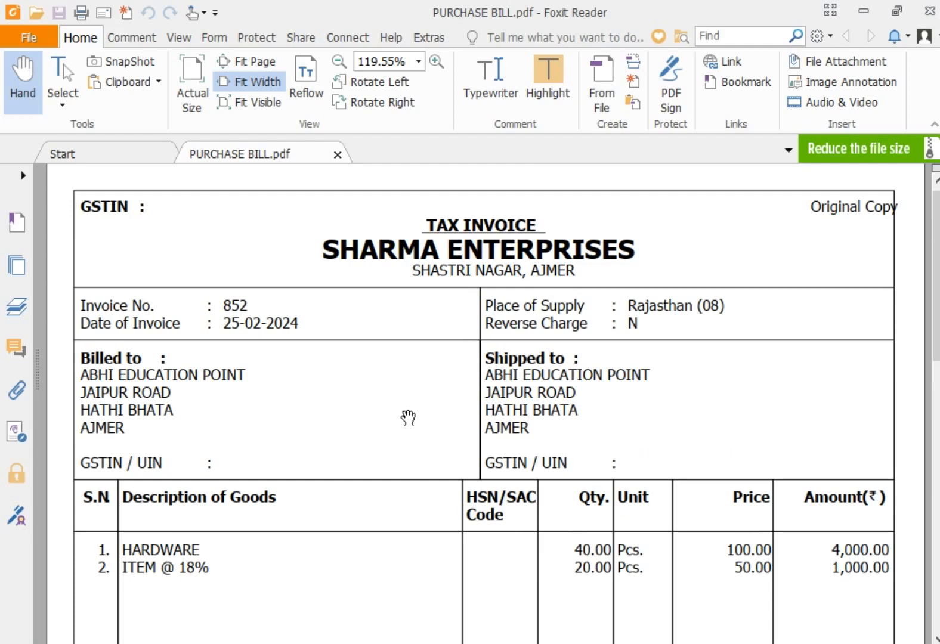
scroll(434, 502, down, 8)
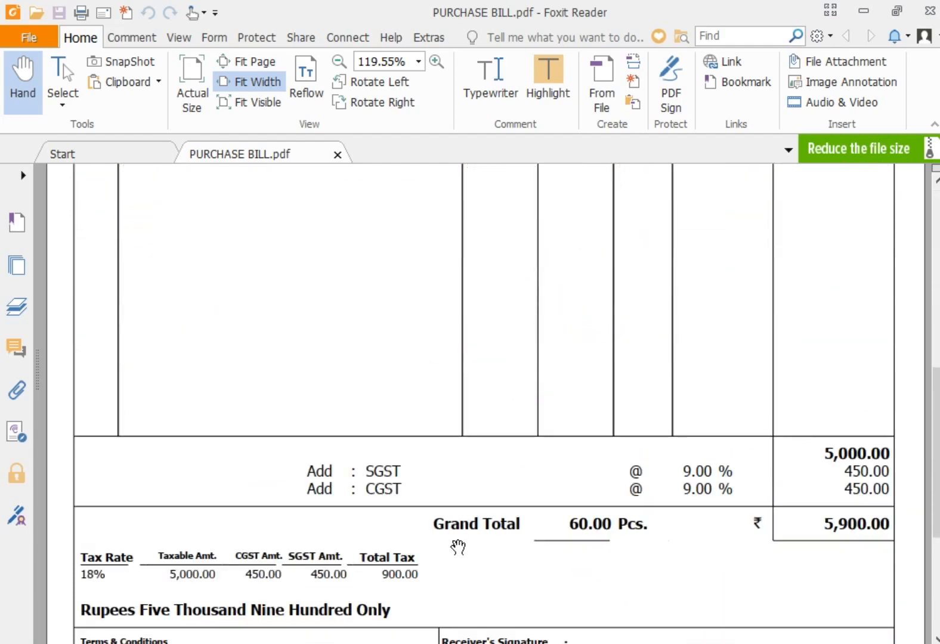
scroll(457, 546, up, 10)
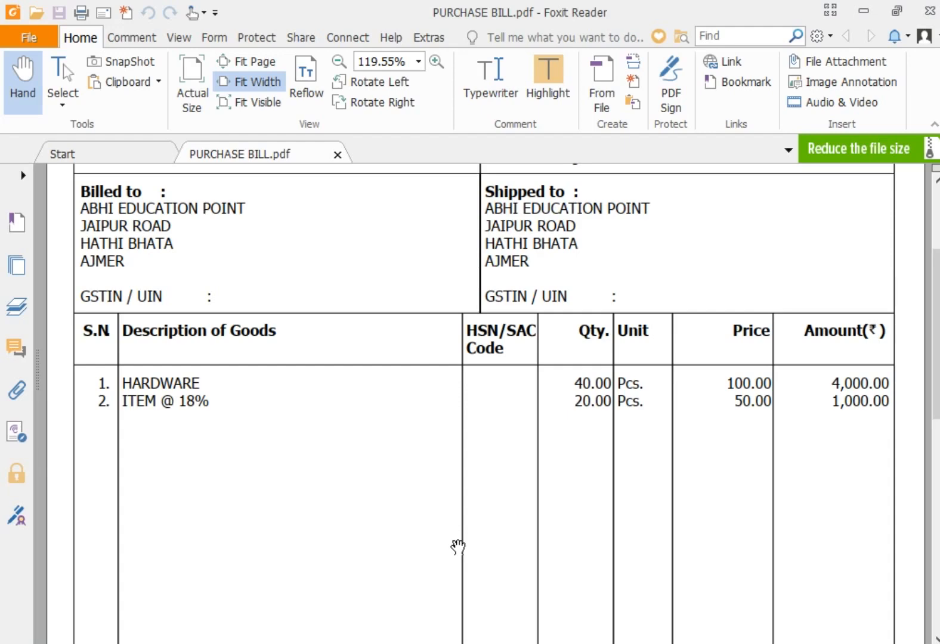
scroll(640, 473, down, 5)
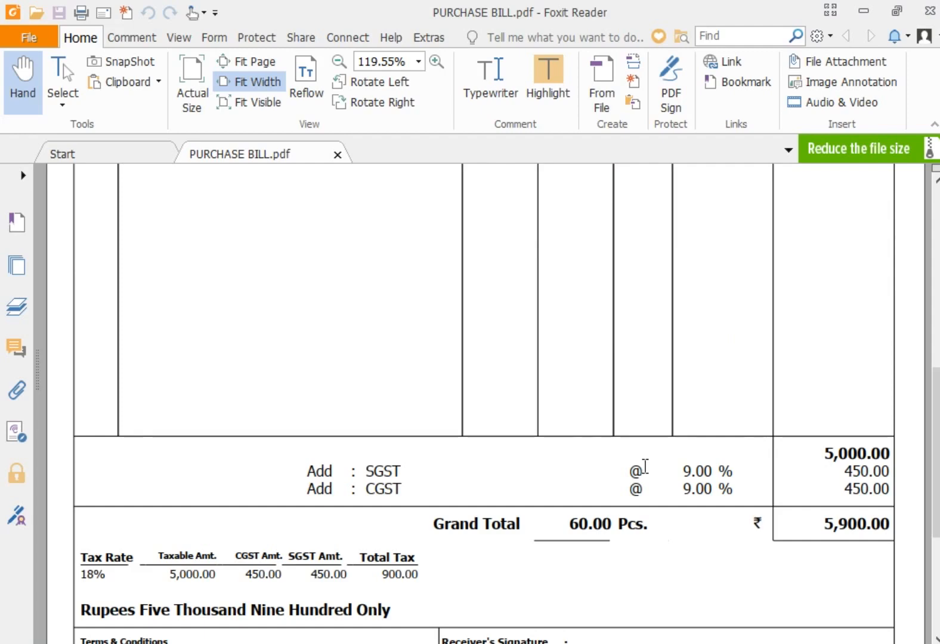
scroll(561, 504, up, 10)
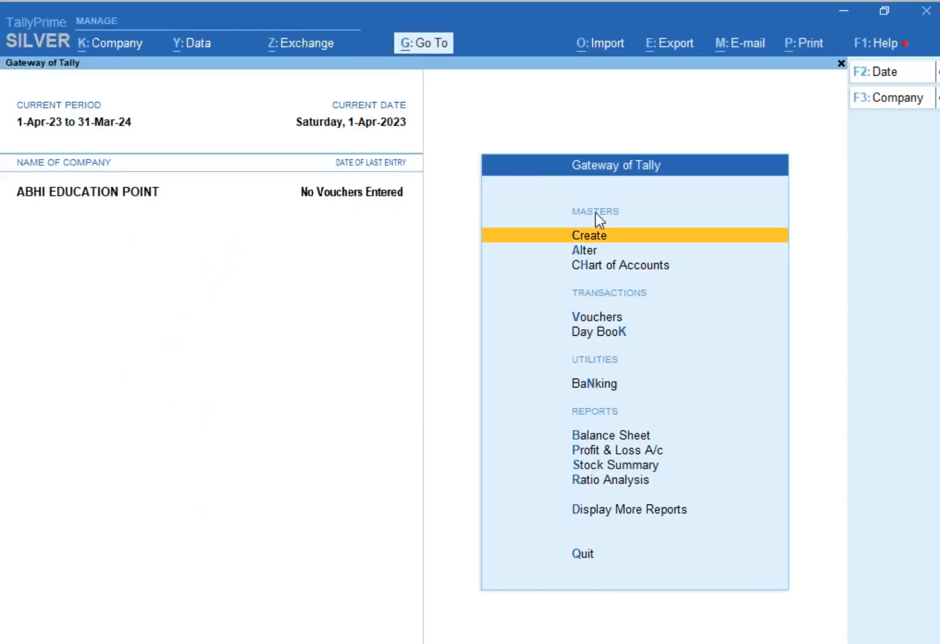
- Switch to TallyPrime and start creating a new ledger for ABHI EDUCATION POINT
key(Down)
key(Up)
key(Return)
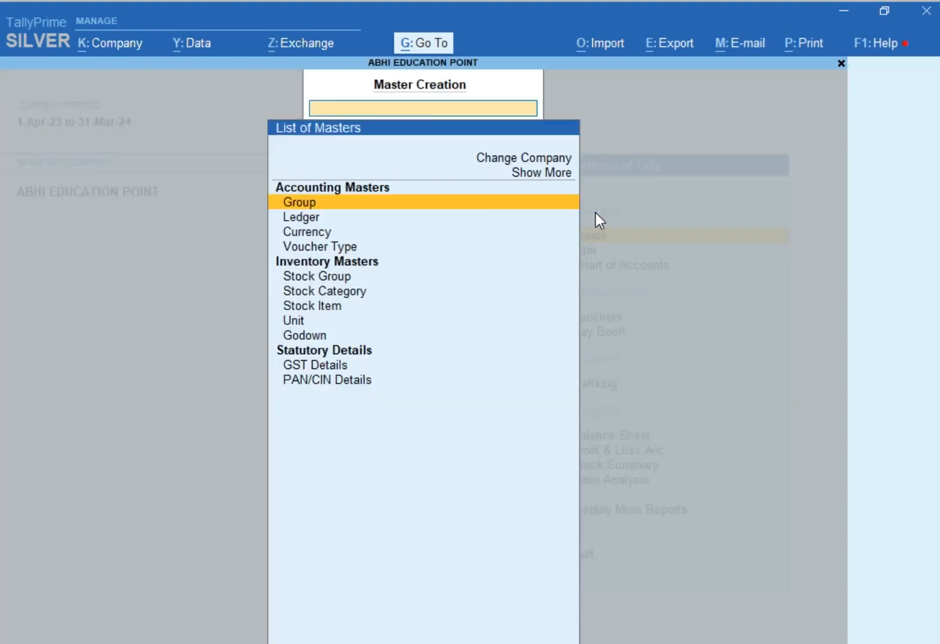
key(Down)
key(Return)
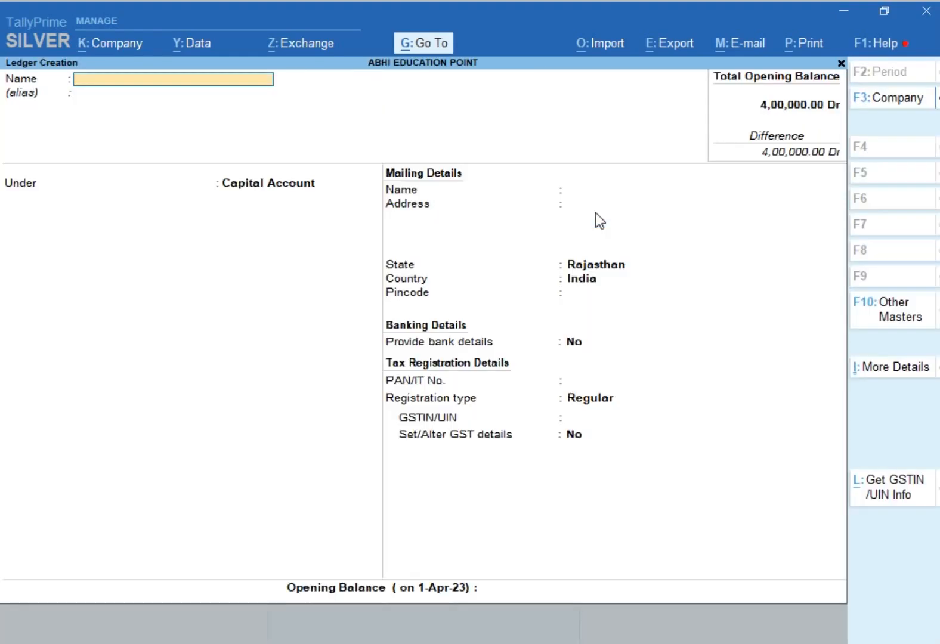
- Name the new ledger SHARMA ENTERPRISES, without an alias
text(SHARMA +EN)
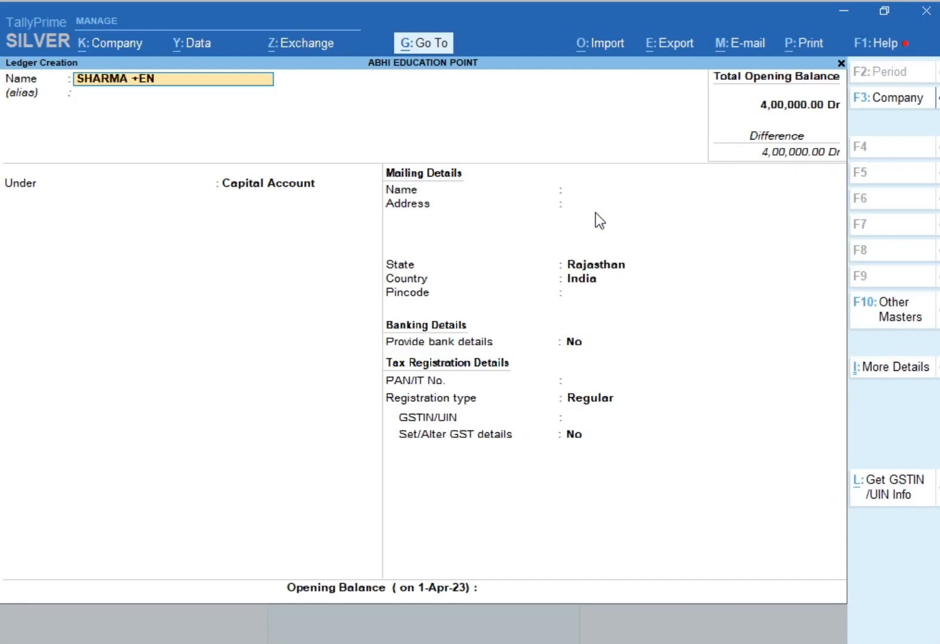
text(TERPRISES)
key(Return)
key(Return)
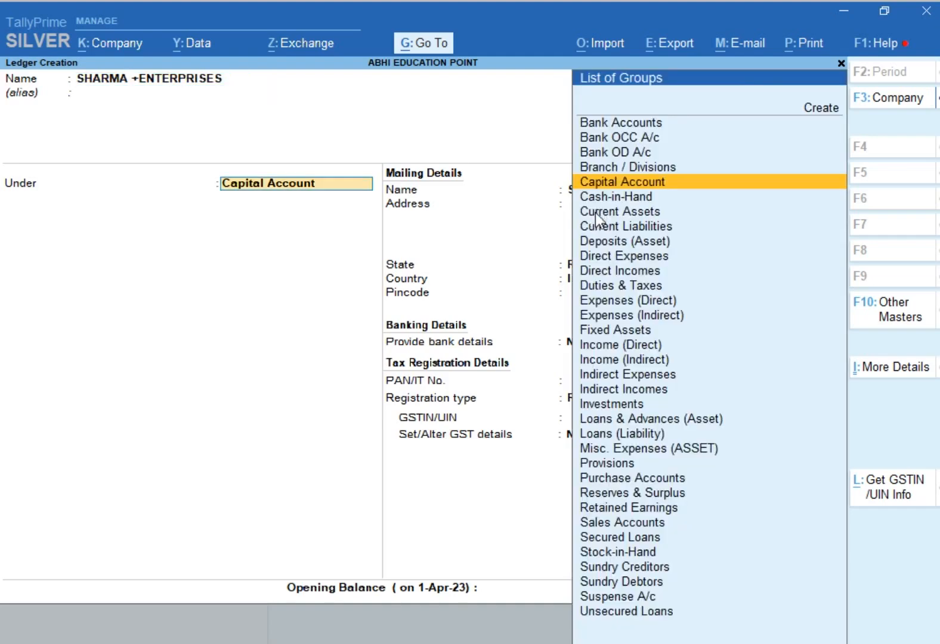
key(BackSpace)
key(BackSpace)
key(End)
key(BackSpace)
key(BackSpace)
key(BackSpace)
key(BackSpace)
key(BackSpace)
key(BackSpace)
key(BackSpace)
key(BackSpace)
key(BackSpace)
key(BackSpace)
key(BackSpace)
key(BackSpace)
key(BackSpace)
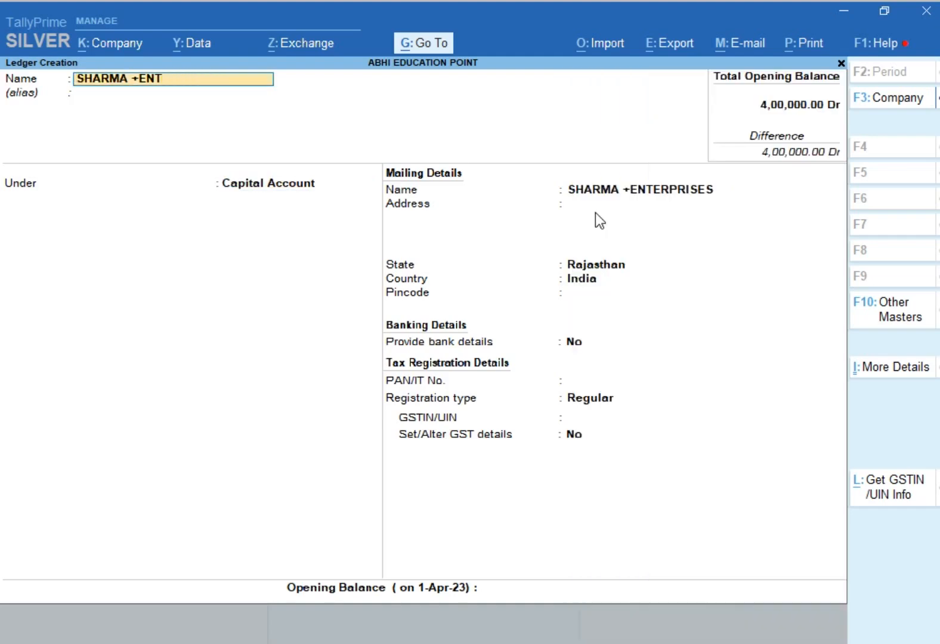
text(ENTERPRISES)
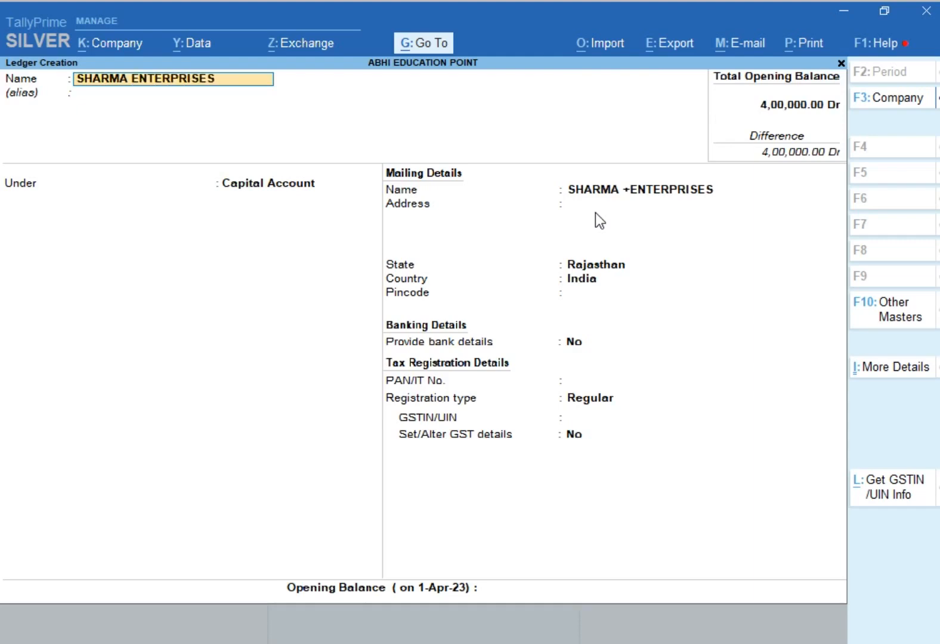
key(Return)
key(Return)
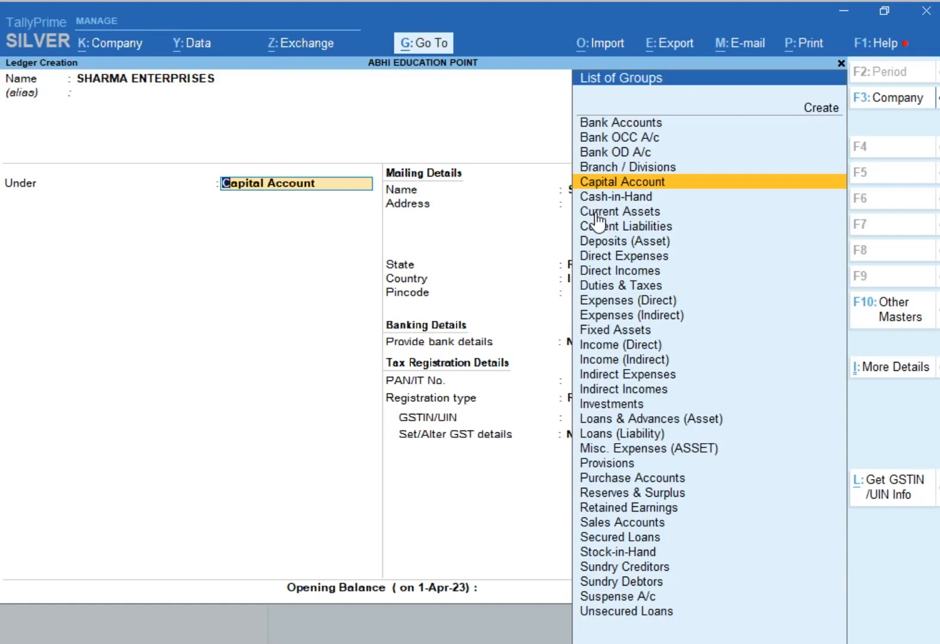
- Place the ledger under Sundry Creditors, keeping bill-by-bill balances on and the credit period blank
text(SUN)
key(Return)
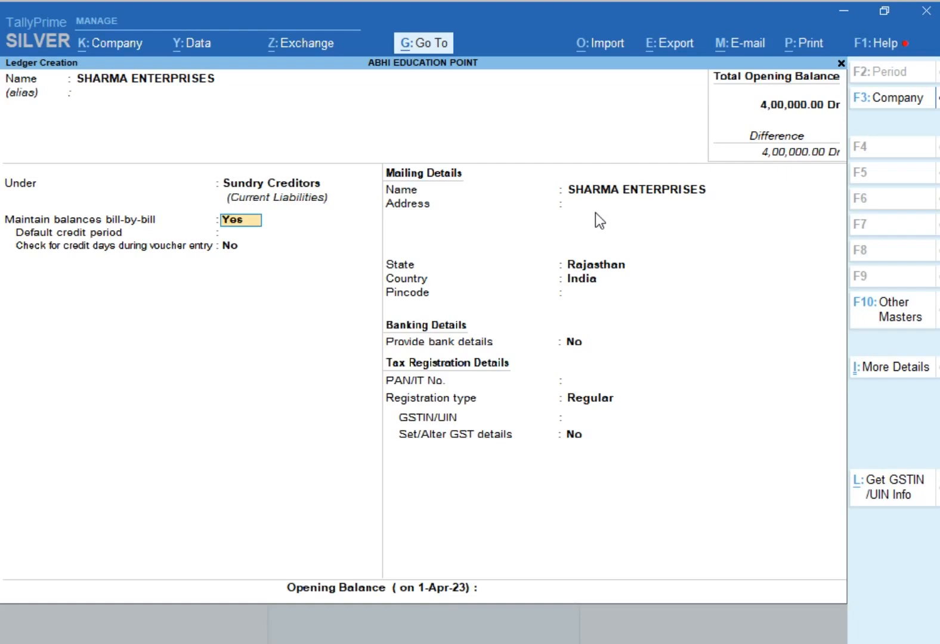
key(Return)
key(Return)
key(Return)
key(Return)
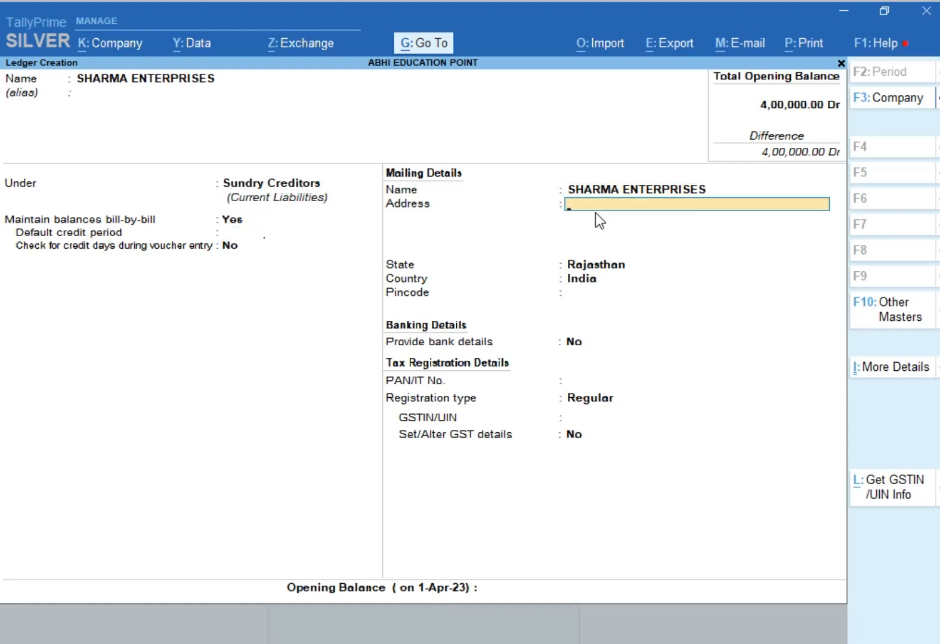
- Fill in the supplier's mailing address from the purchase bill, keeping Rajasthan as the state and India as the country
key(alt+Tab)
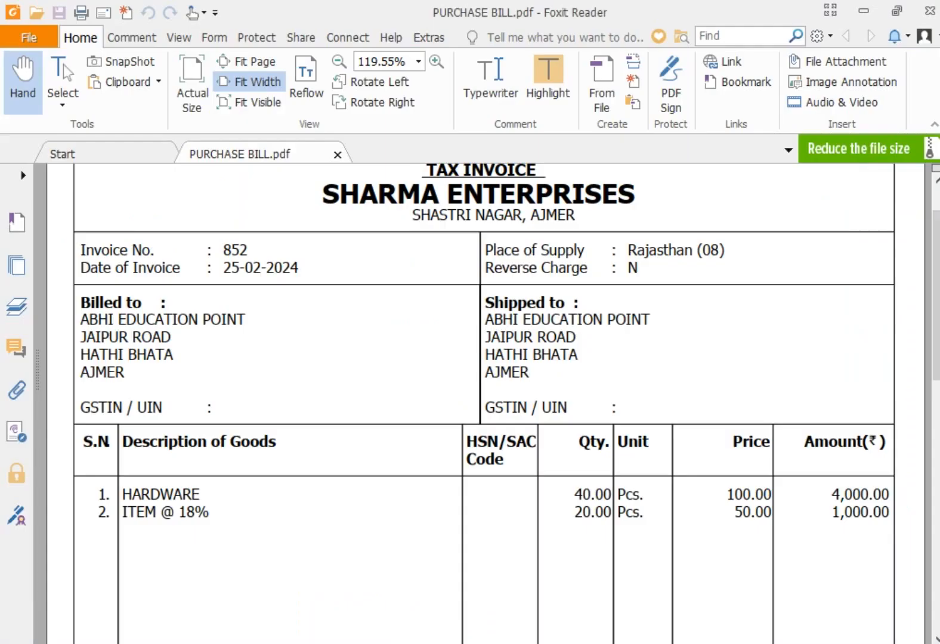
key(alt+Tab)
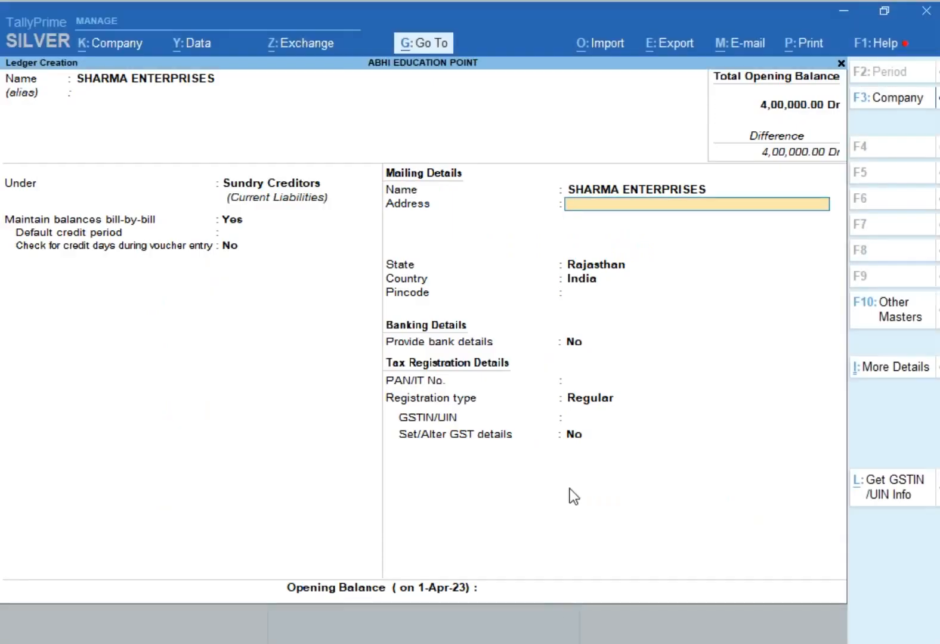
text(SHASTRI NAGAR)
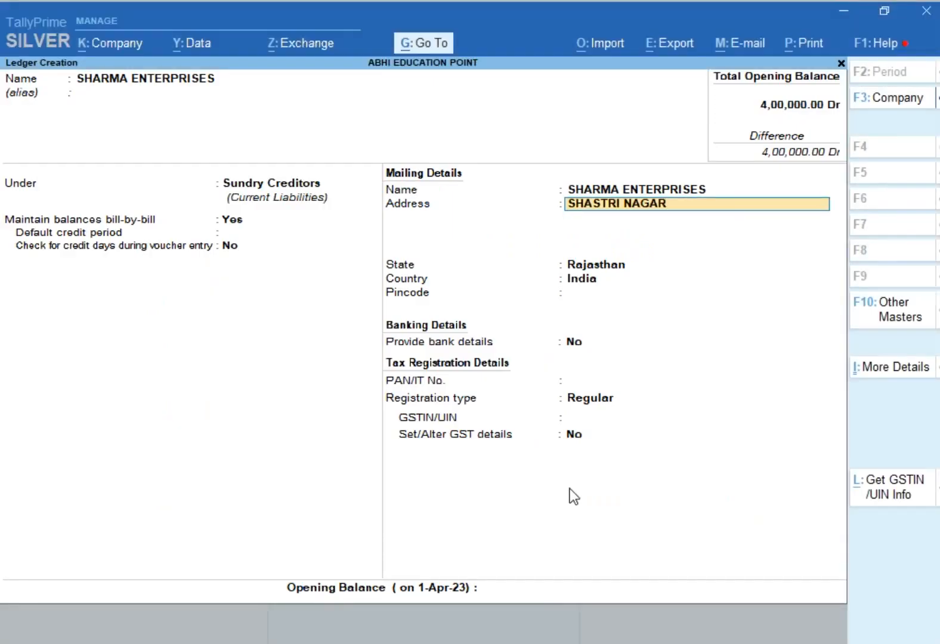
text(, AJMNER)
key(BackSpace)
key(BackSpace)
key(BackSpace)
text(ER)
key(Return)
key(Return)
key(Return)
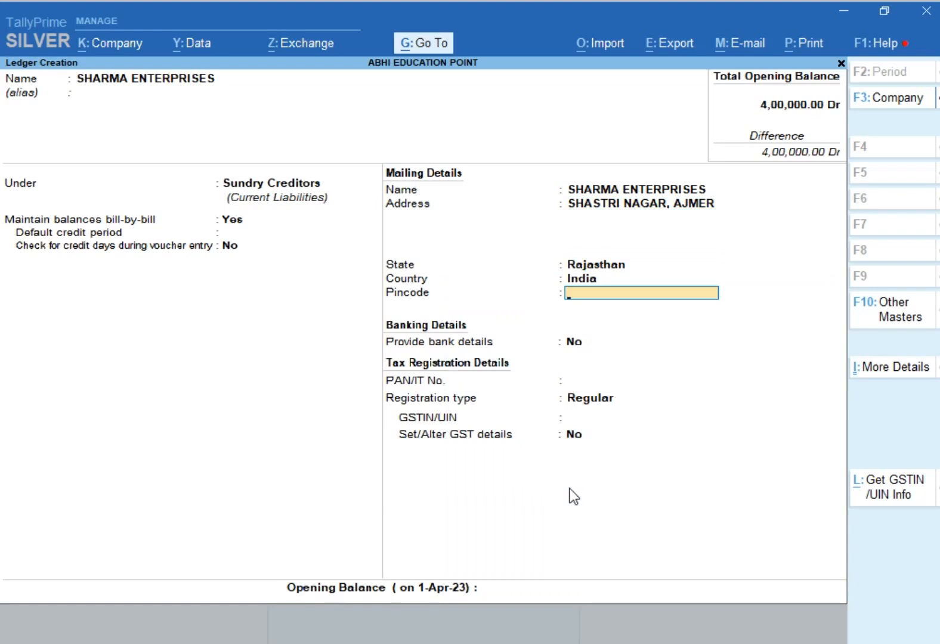
- Save the ledger with registration type Regular, no bank details, and the pincode, PAN, GSTIN and opening balance left blank
key(Return)
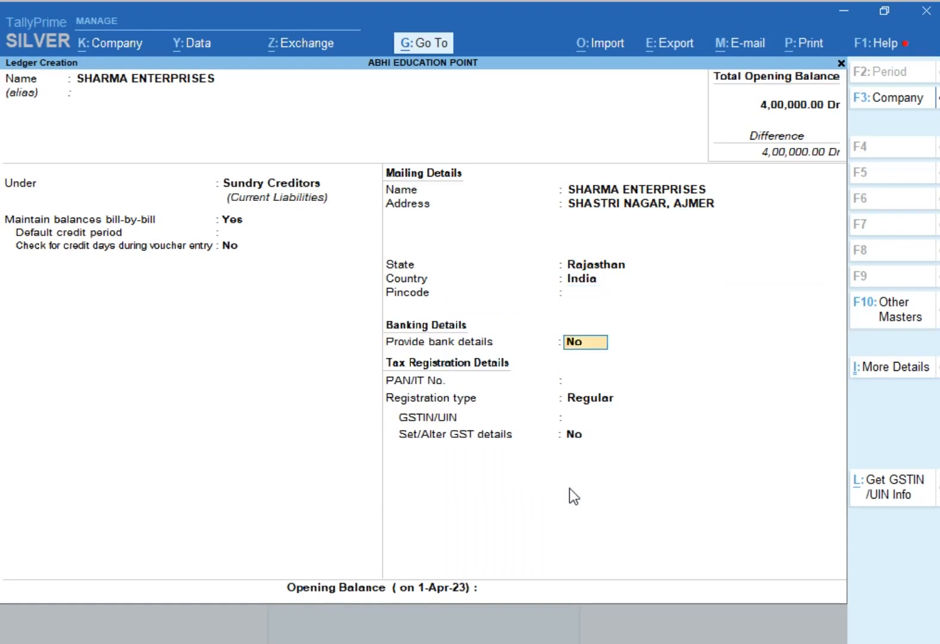
key(Return)
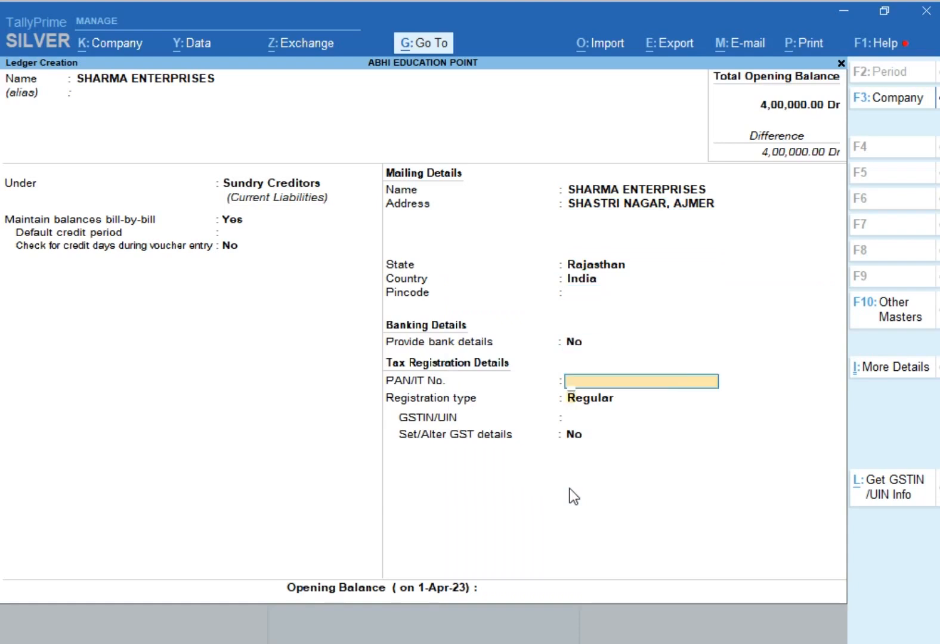
key(Return)
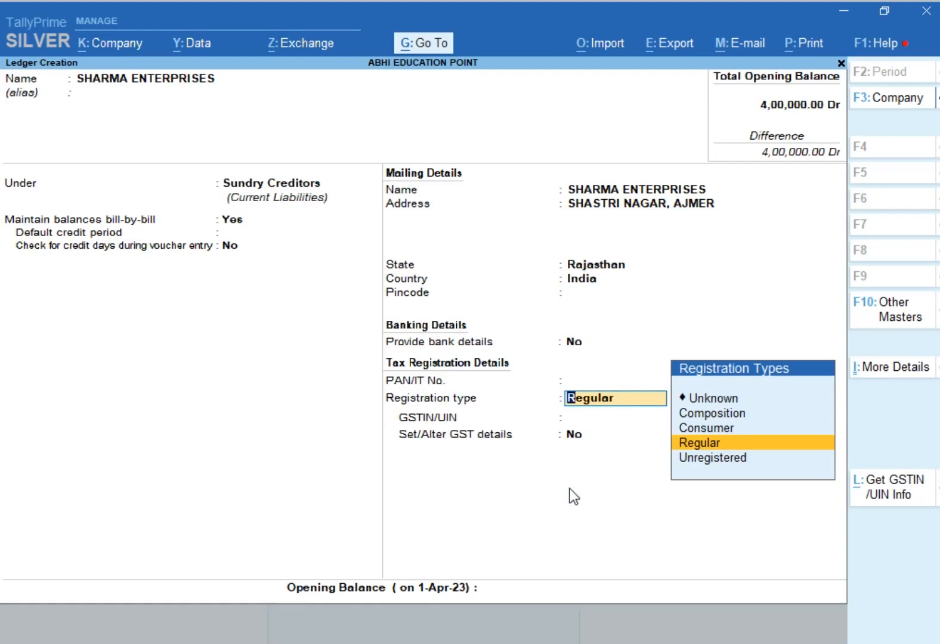
key(Return)
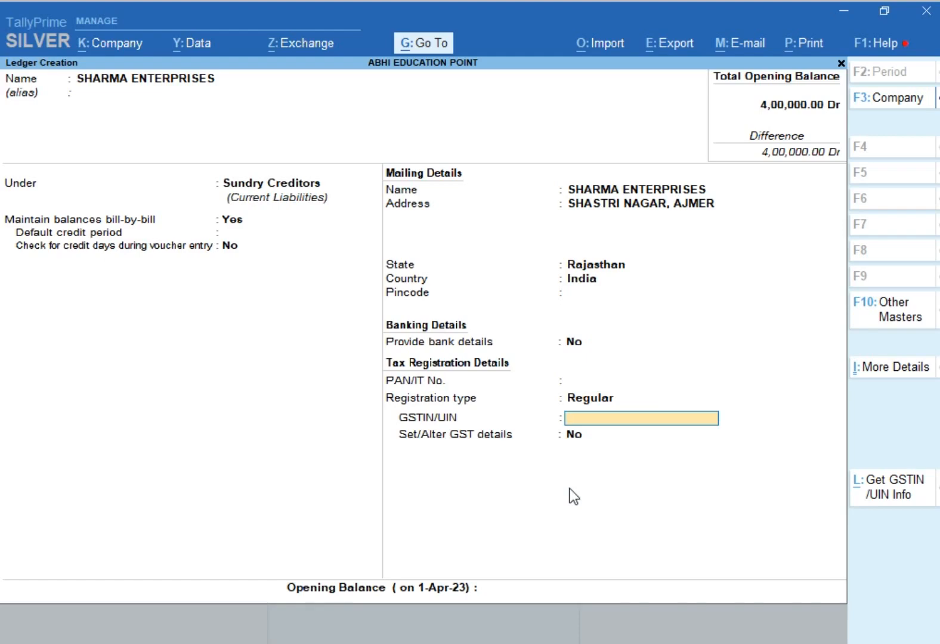
key(Return)
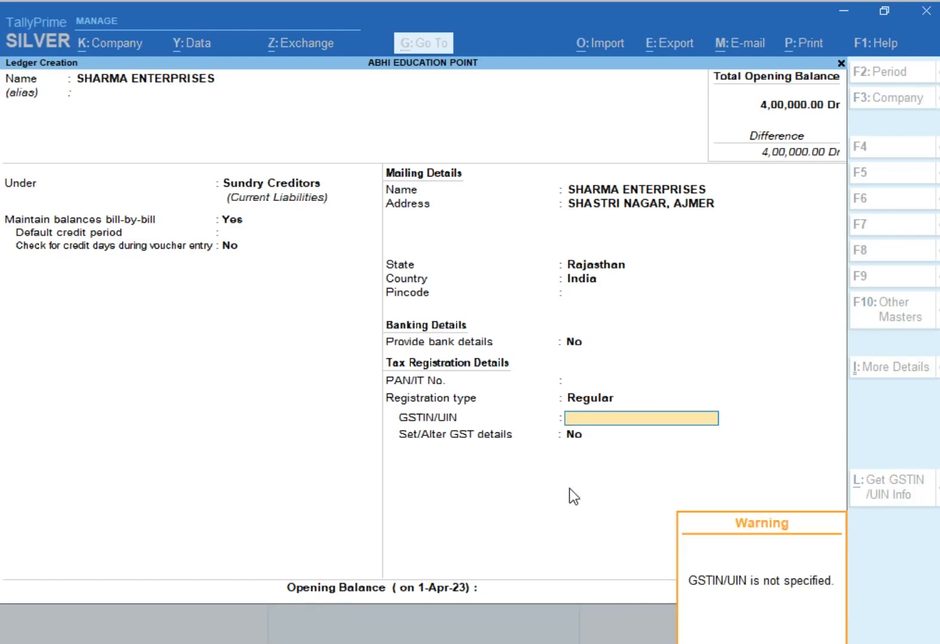
key(Return)
key(Return)
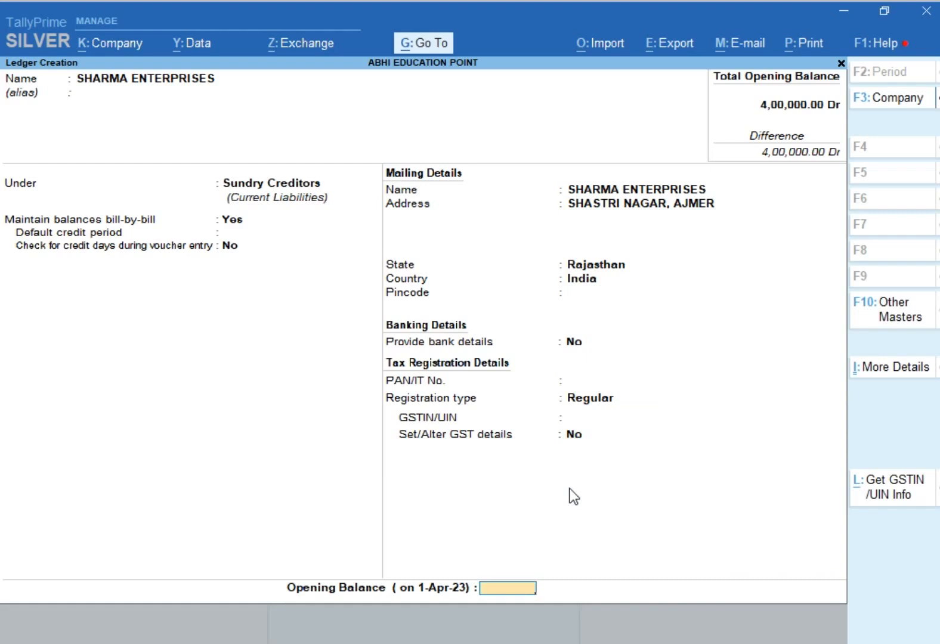
key(Return)
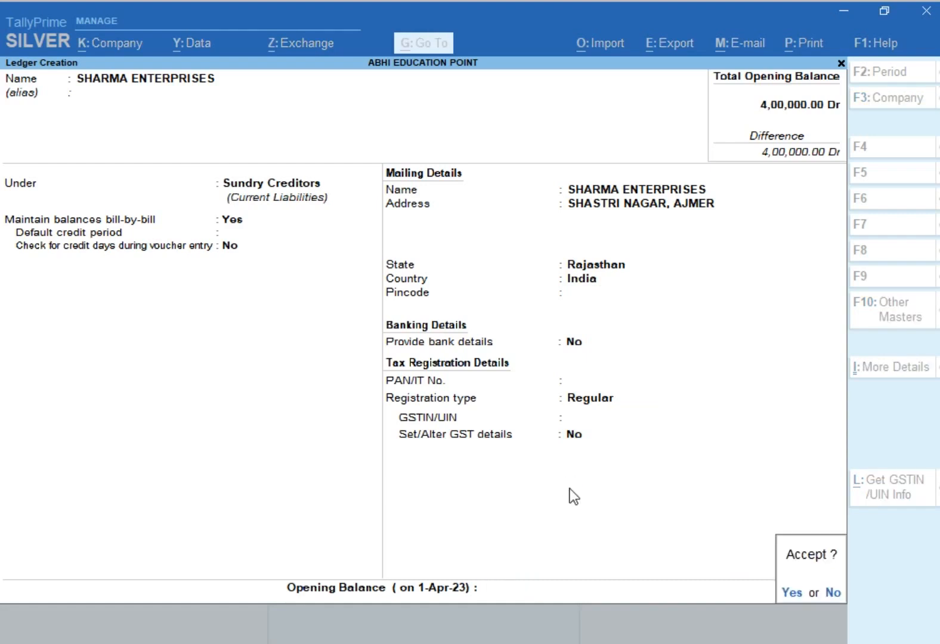
key(Return)
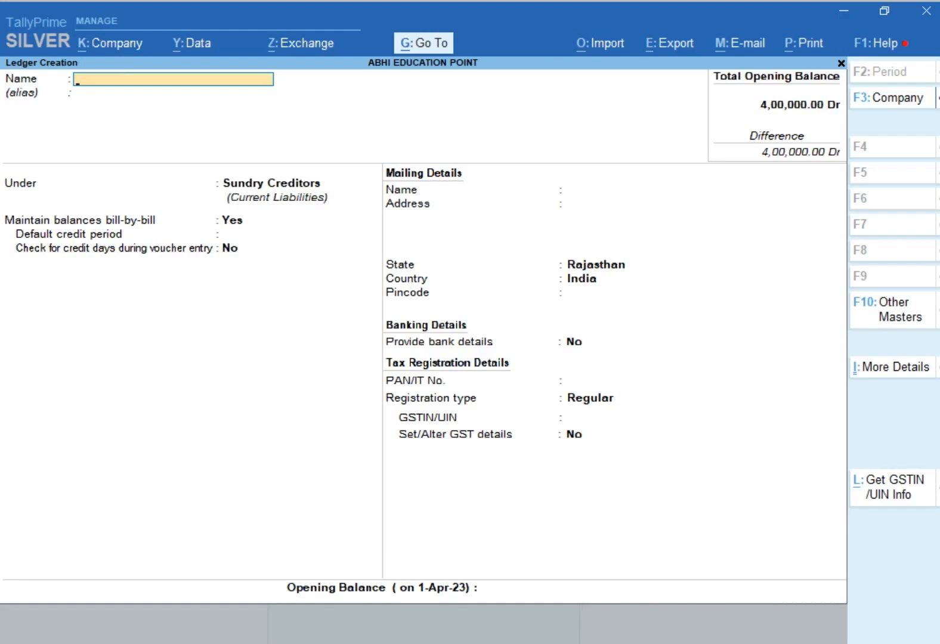
- Check the goods listed on the purchase bill, then close the blank ledger form and return to the Gateway of Tally
key(alt+Tab)
scroll(471, 516, down, 2)
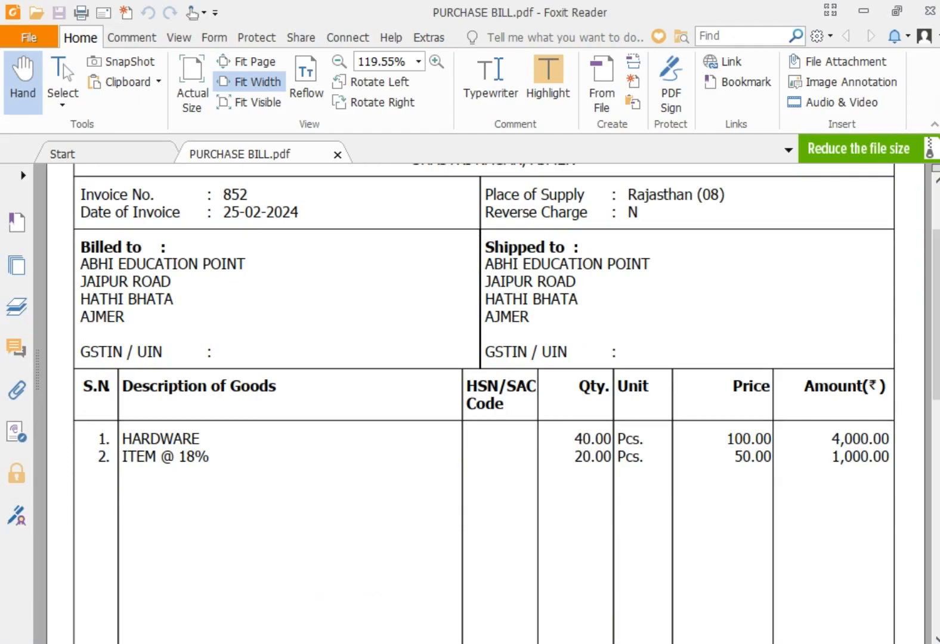
key(alt+Tab)
text(++)
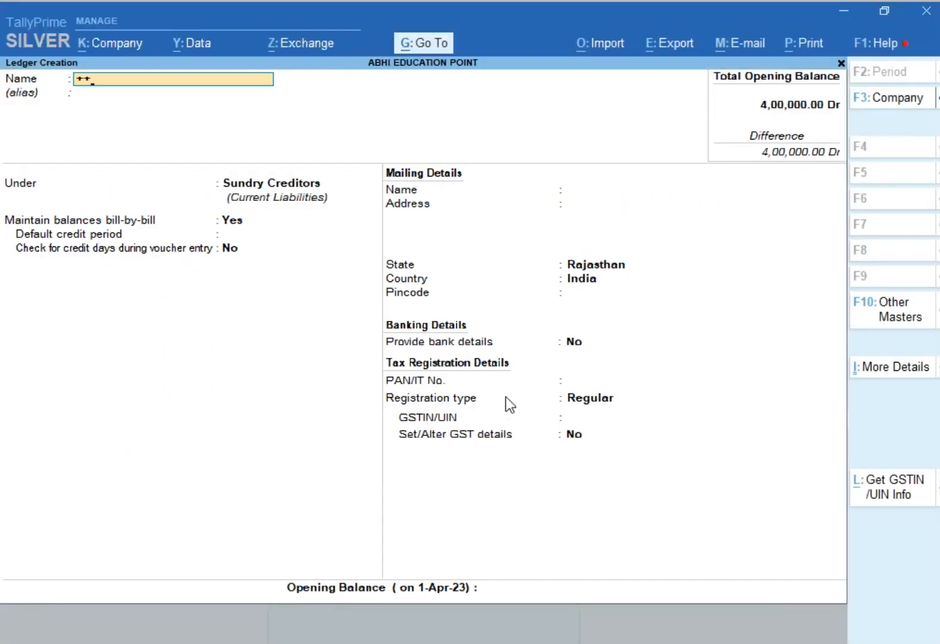
key(BackSpace)
key(BackSpace)
key(Escape)
key(Escape)
key(Escape)
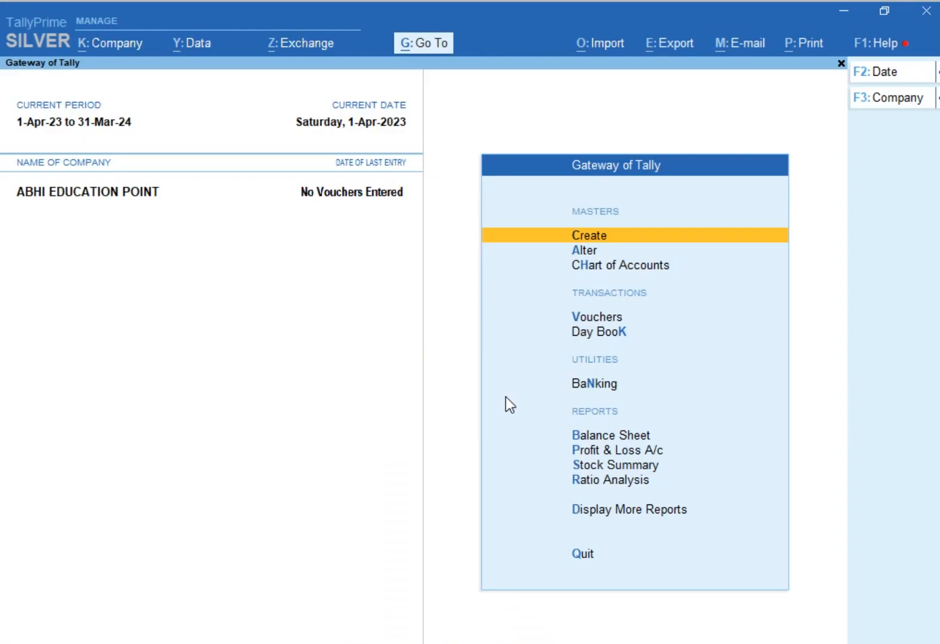
- Start a new stock item master named HARDWARE with no alias
key(Down)
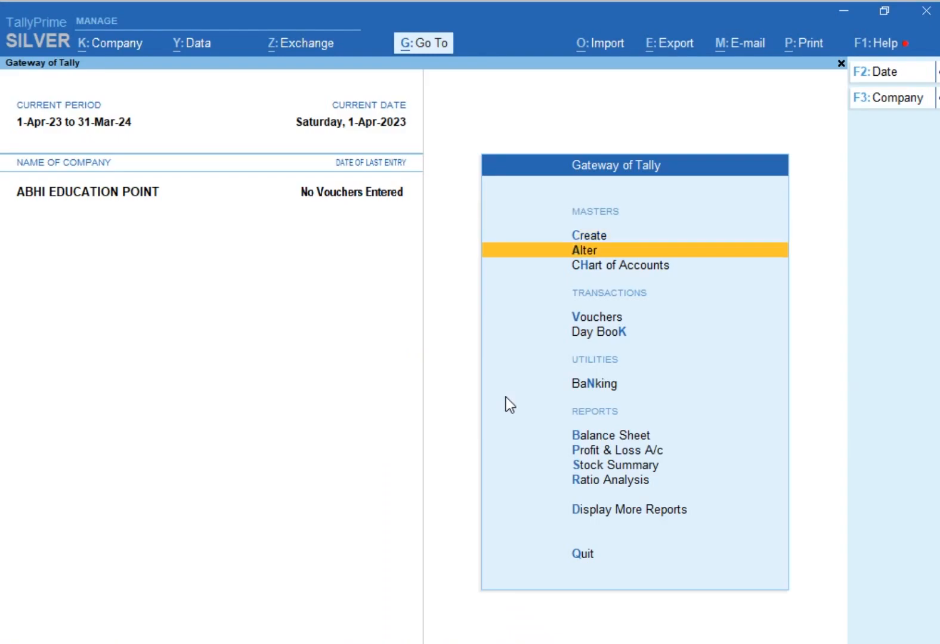
key(Up)
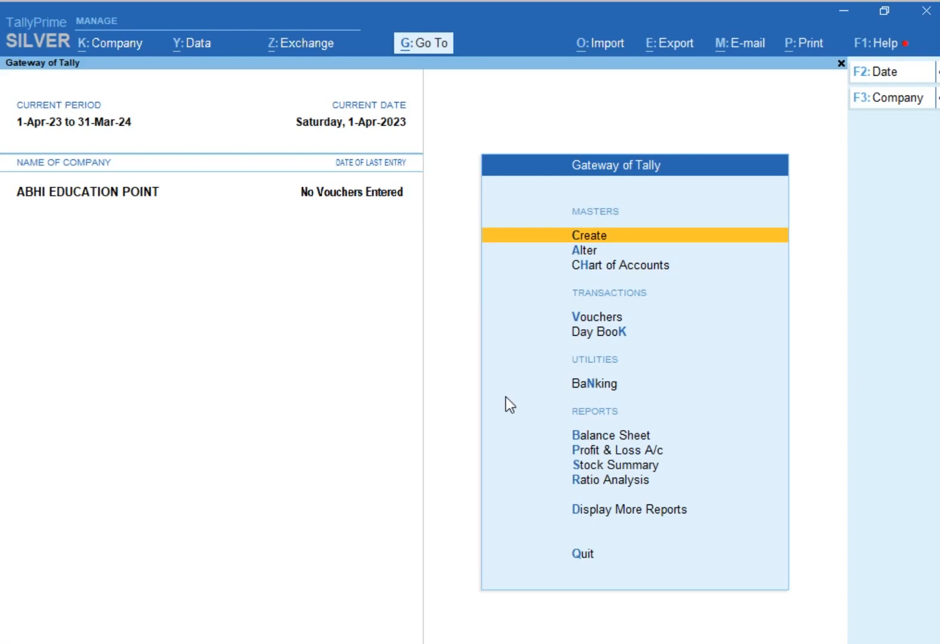
key(Return)
key(Down)
key(Down)
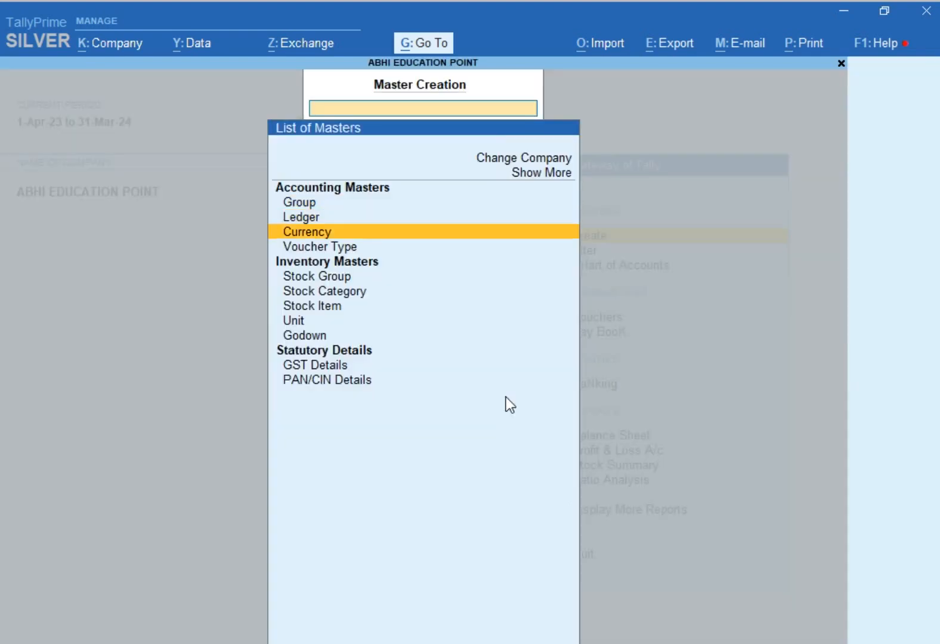
key(Down)
key(Down)
key(Down)
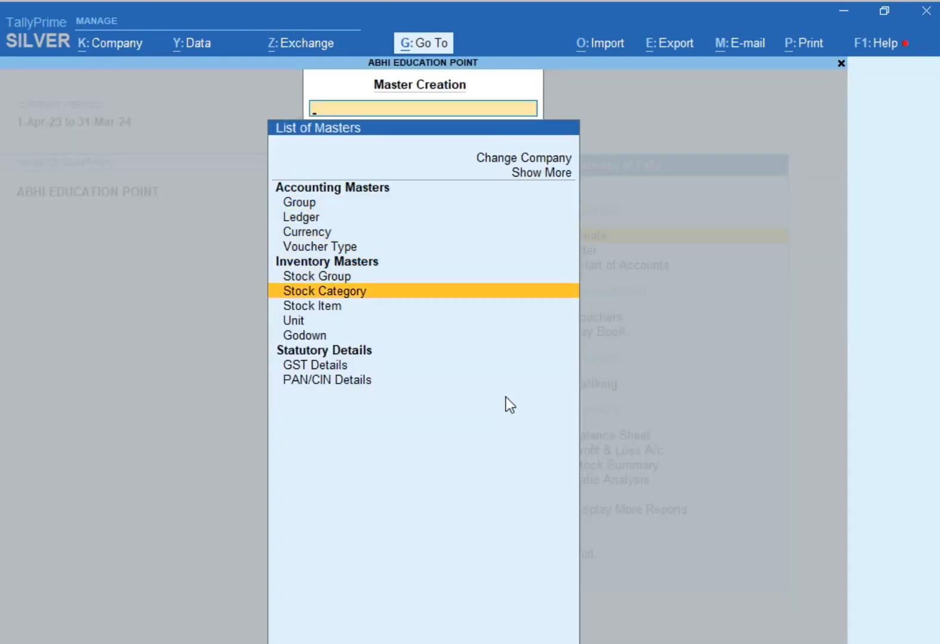
key(Down)
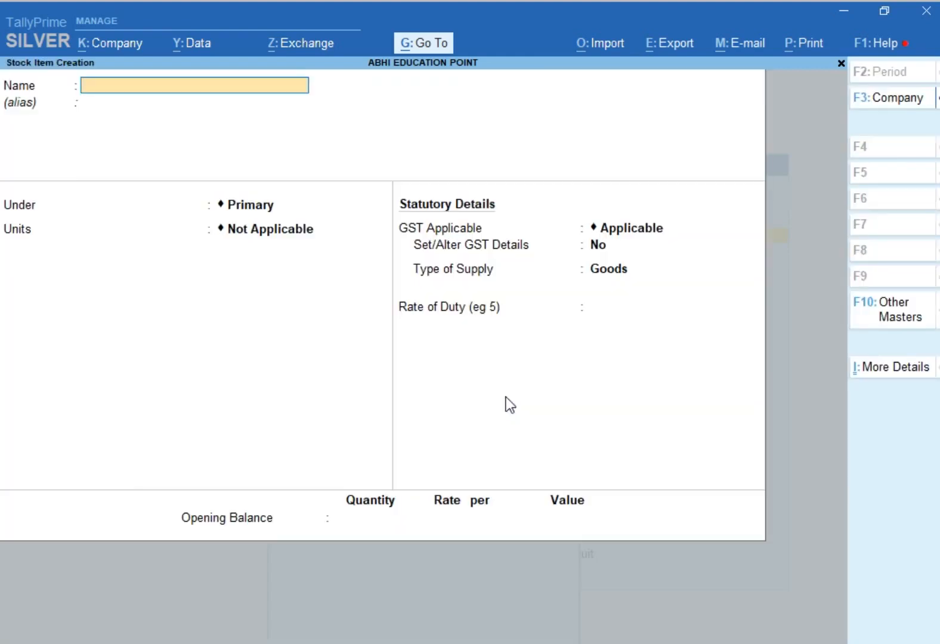
text(HARDWARE)
key(Return)
key(Return)
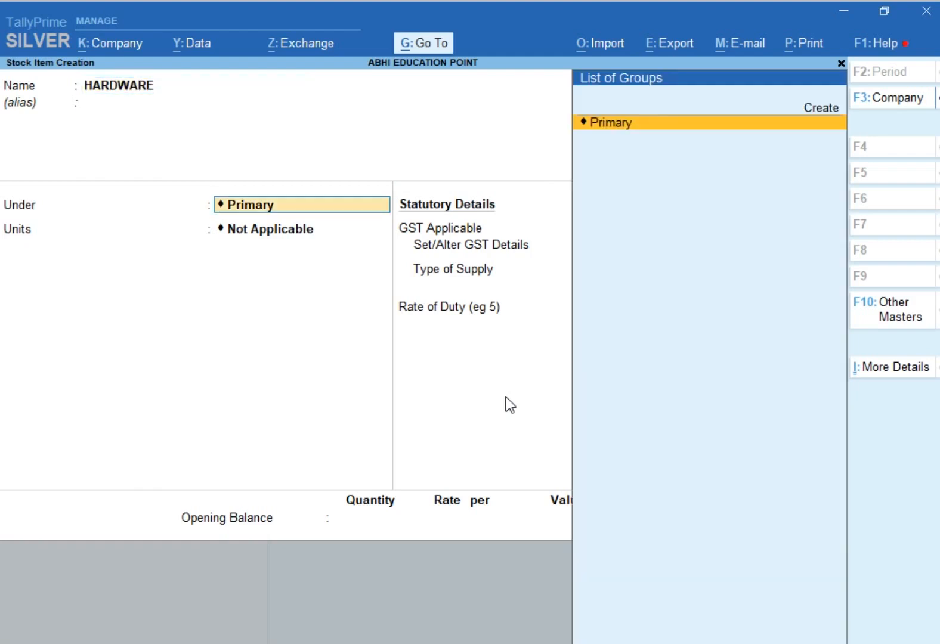
- Keep the item under Primary and set its unit to PCS after checking the unit on the purchase bill
key(Return)
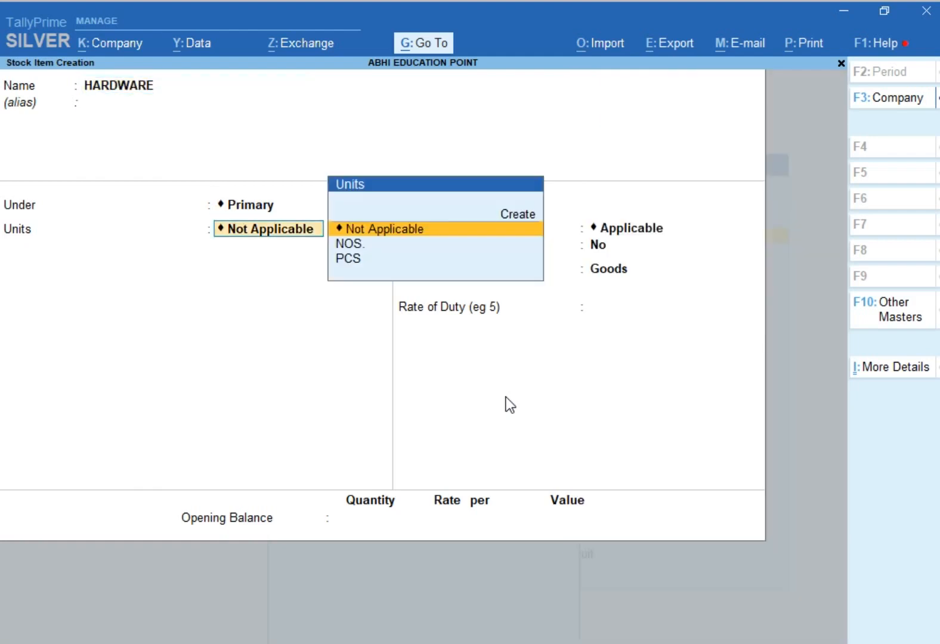
key(Down)
key(Down)
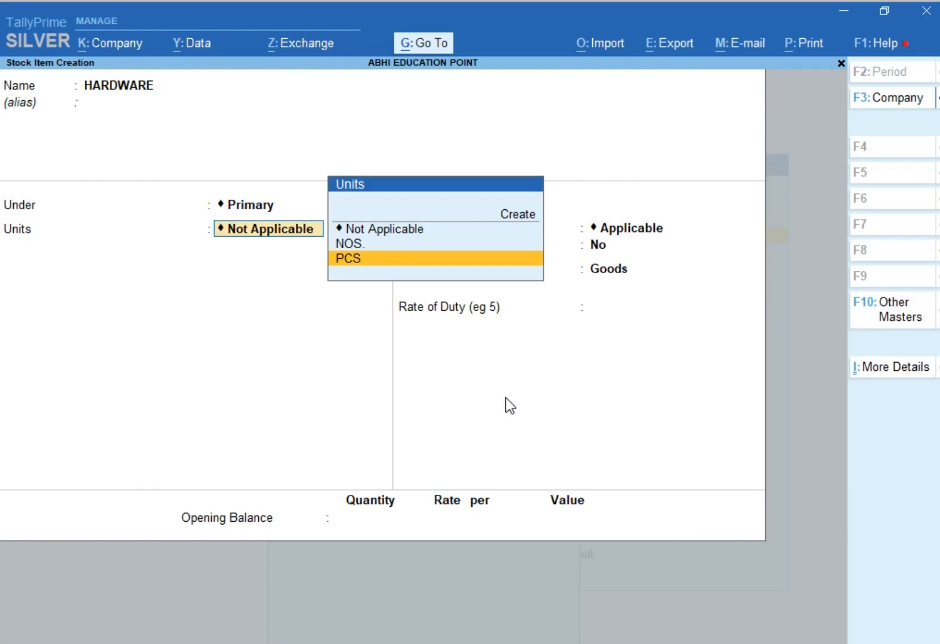
key(alt+Tab)
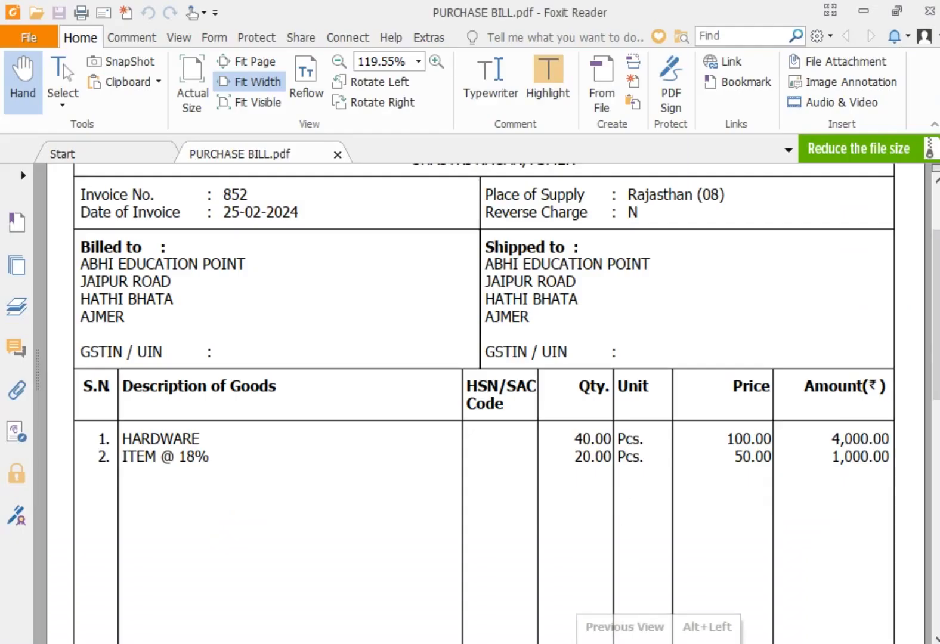
key(alt+Tab)
key(Return)
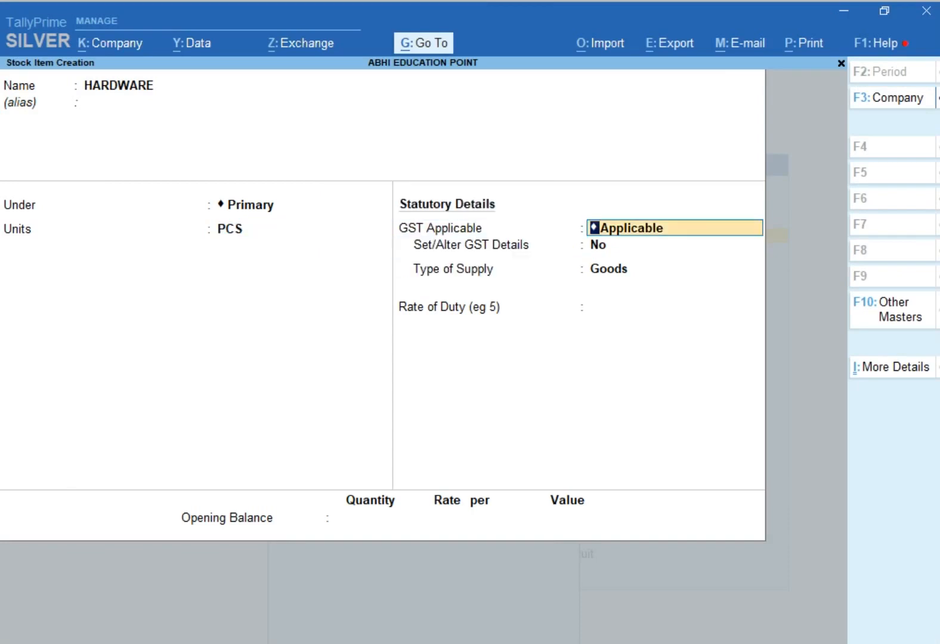
- Open GST details for HARDWARE and set taxability to Taxable, leaving description and HSN/SAC blank and calculation type On Value
key(Return)
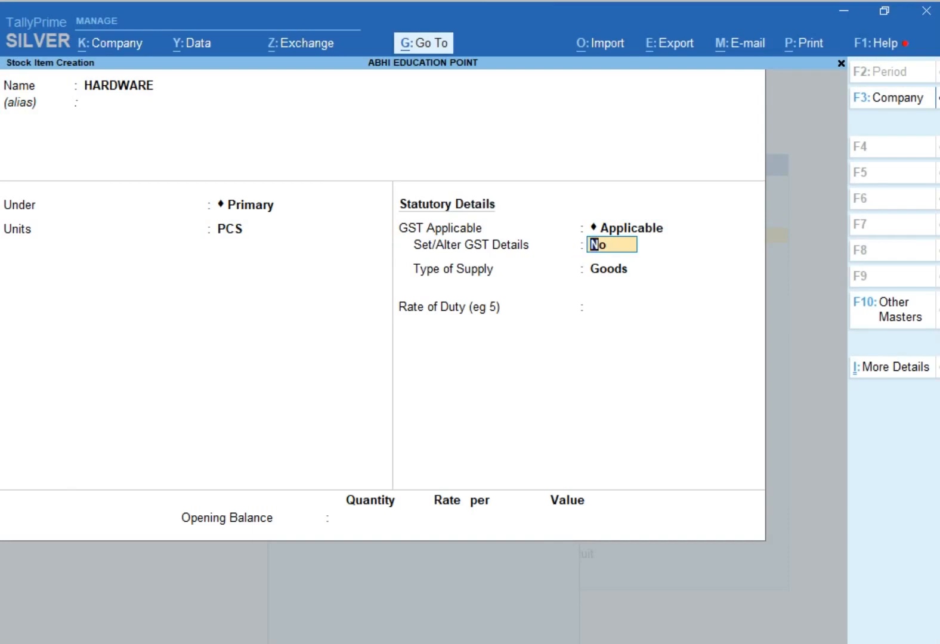
text(Y)
key(Return)
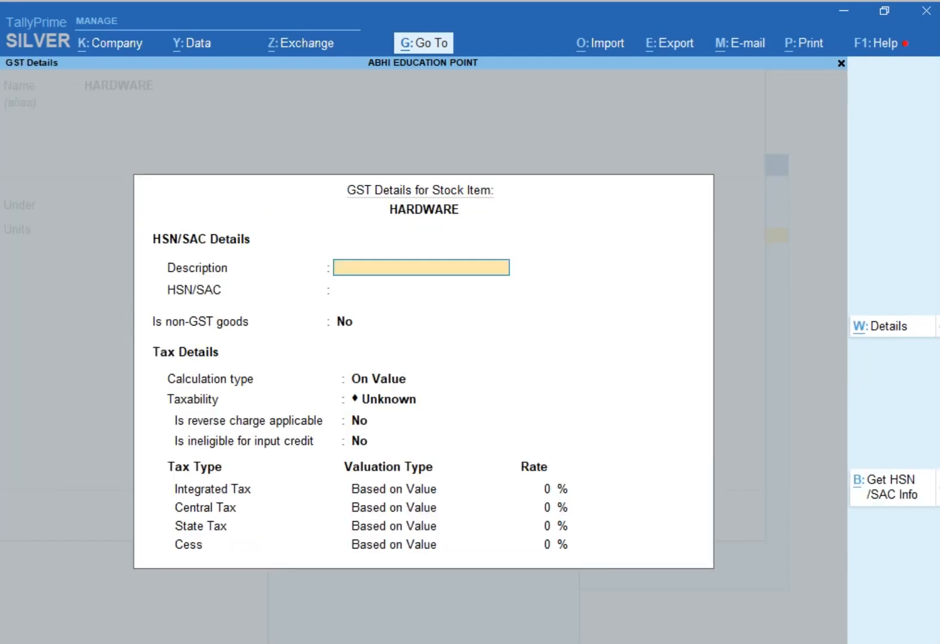
key(Return)
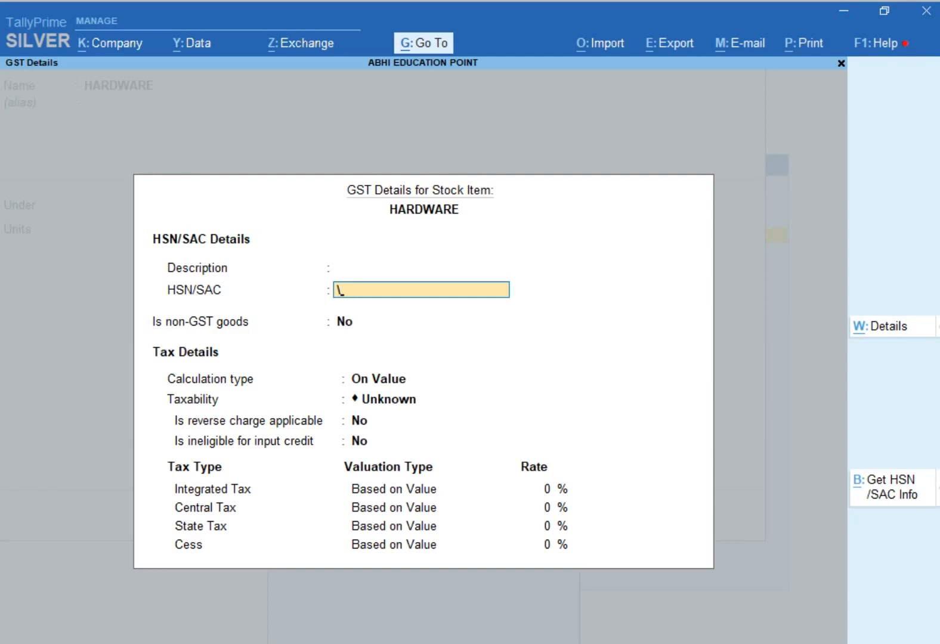
key(Return)
key(Return)
key(Return)
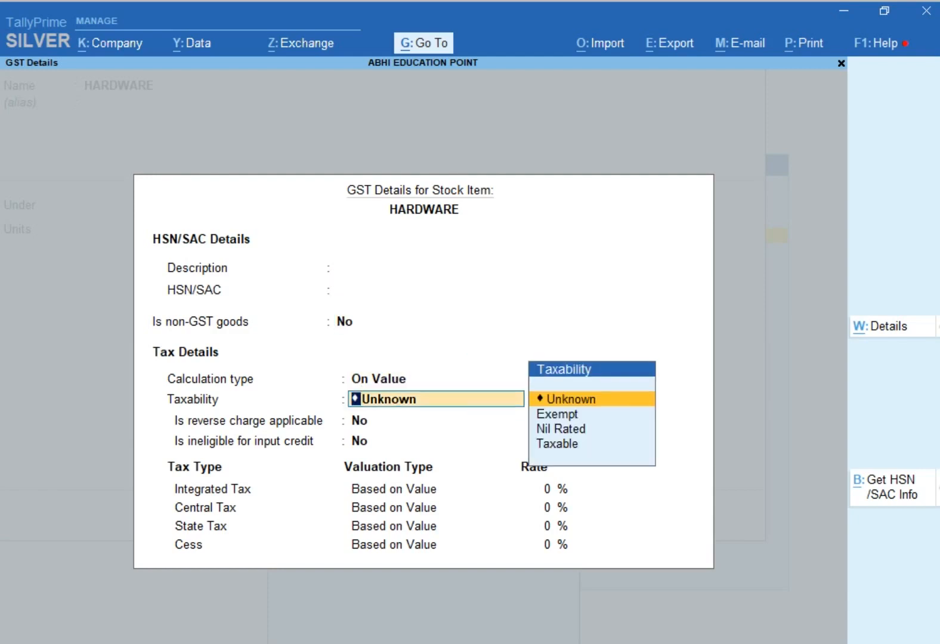
key(Down)
key(Down)
key(Down)
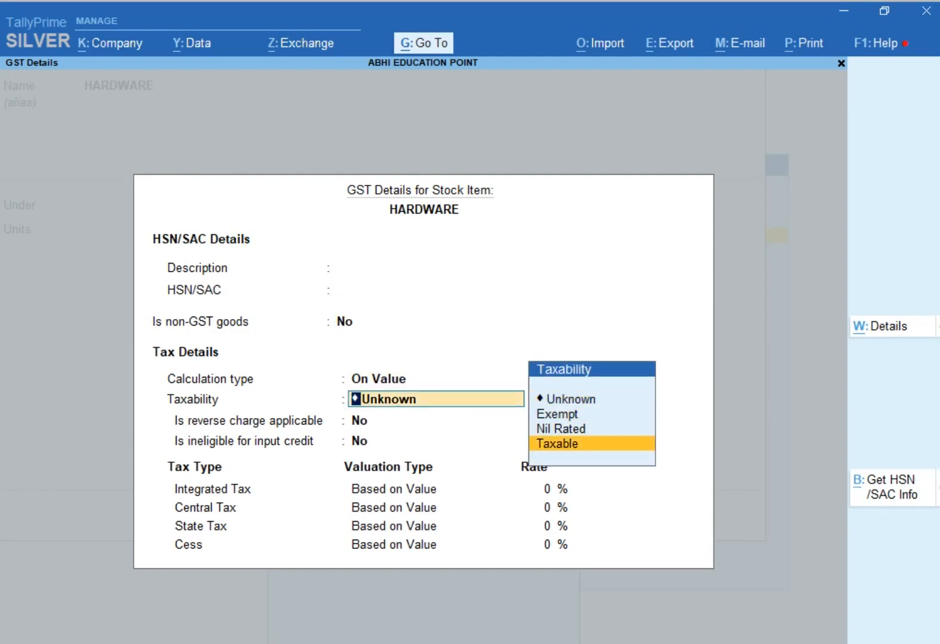
key(Return)
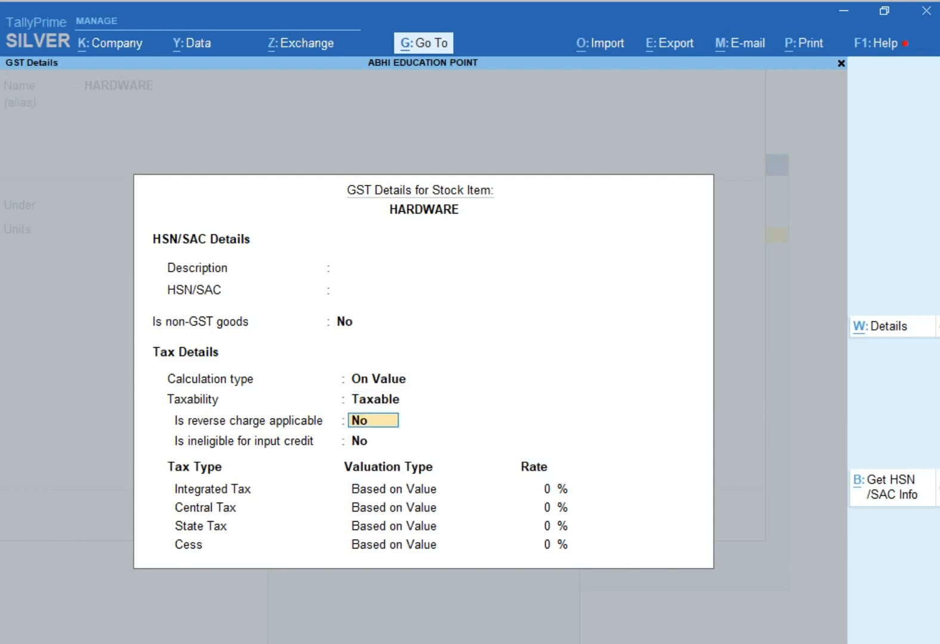
- Set the integrated tax rate to 18%, keeping reverse charge and input credit ineligibility at No
key(Return)
key(Return)
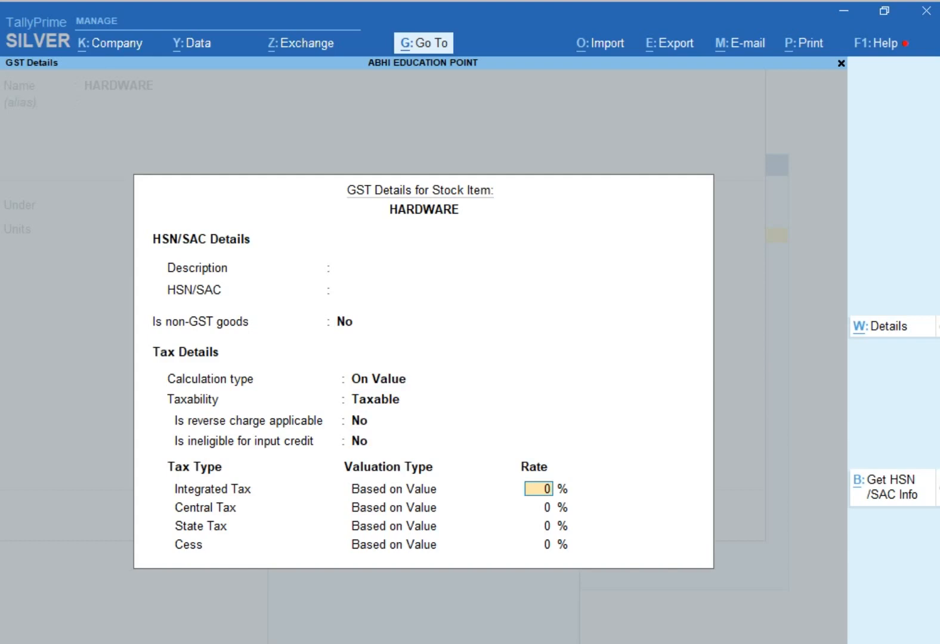
text(18)
key(Return)
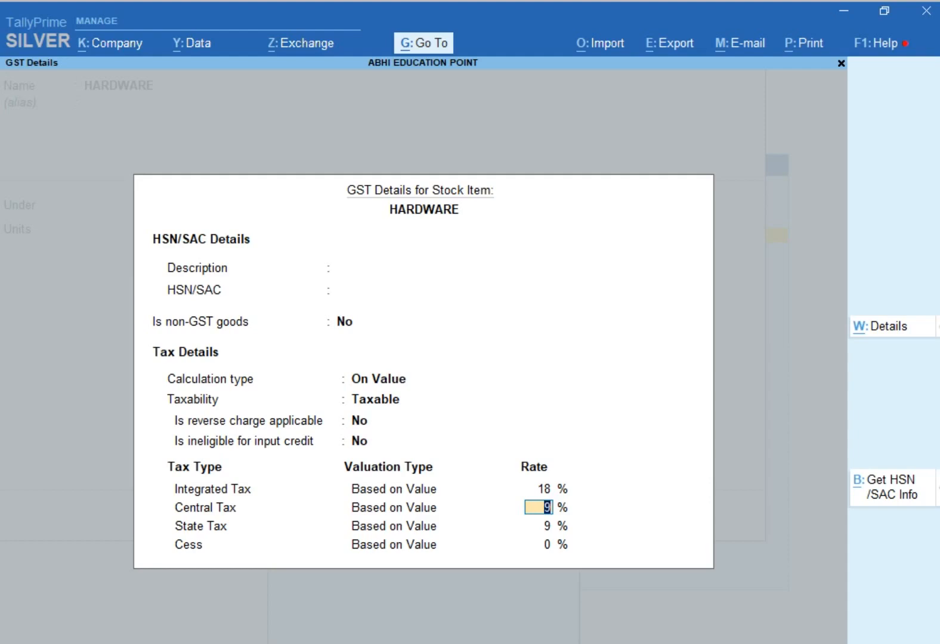
- Check the tax rates on the purchase bill, then accept 9% central tax, 9% state tax and 0% cess for HARDWARE
click(598, 641)
scroll(602, 524, down, 7)
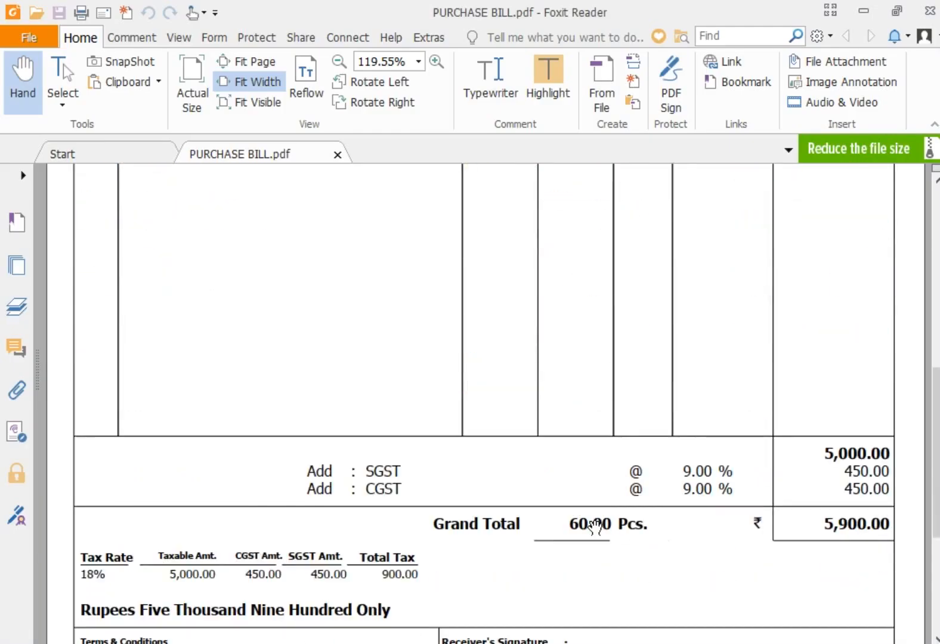
scroll(330, 550, down, 3)
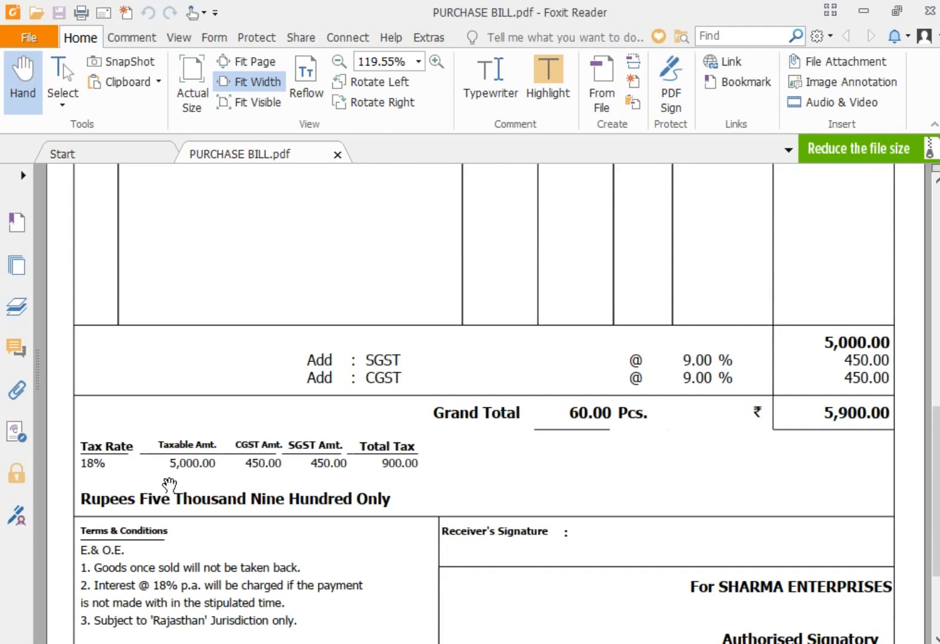
key(alt+Tab)
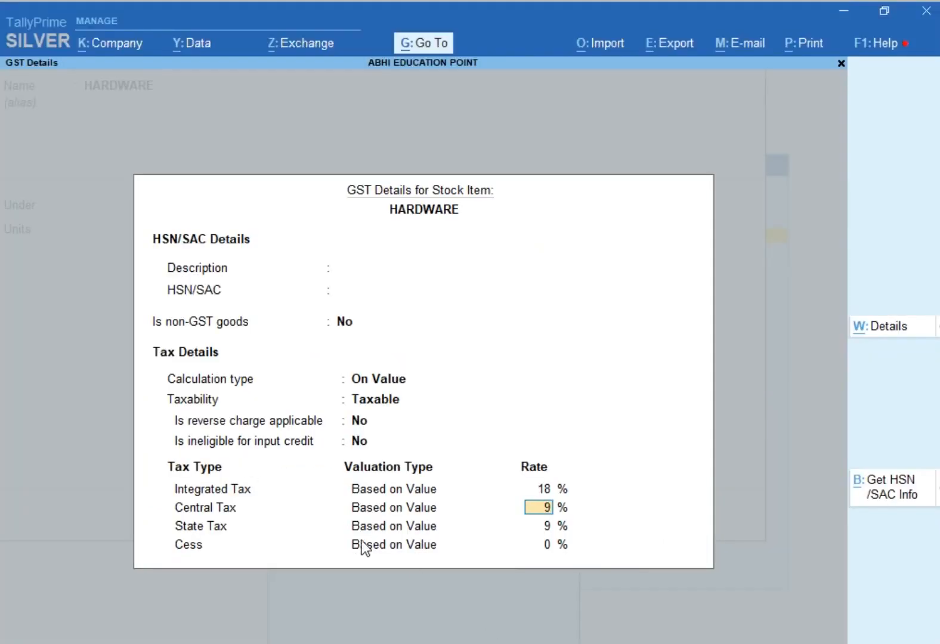
key(Return)
key(Return)
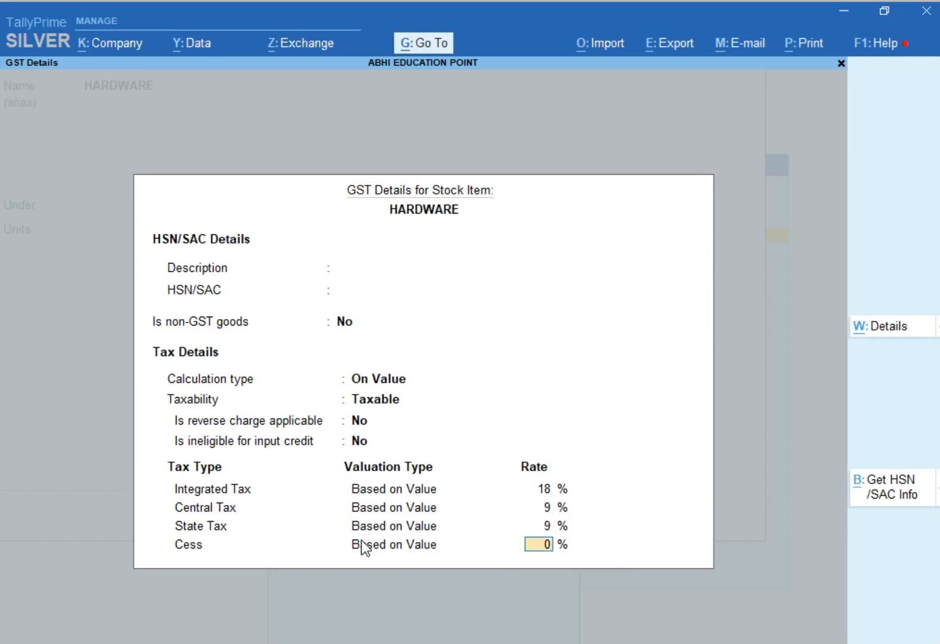
key(Return)
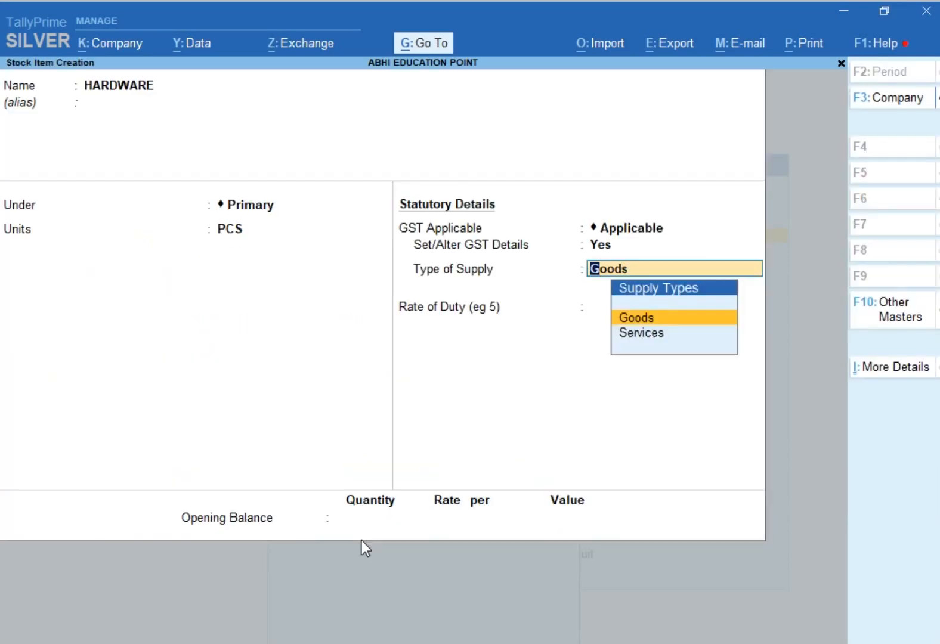
- Save the HARDWARE item with supply type Goods, no rate of duty entered and a blank opening balance
key(Return)
key(Return)
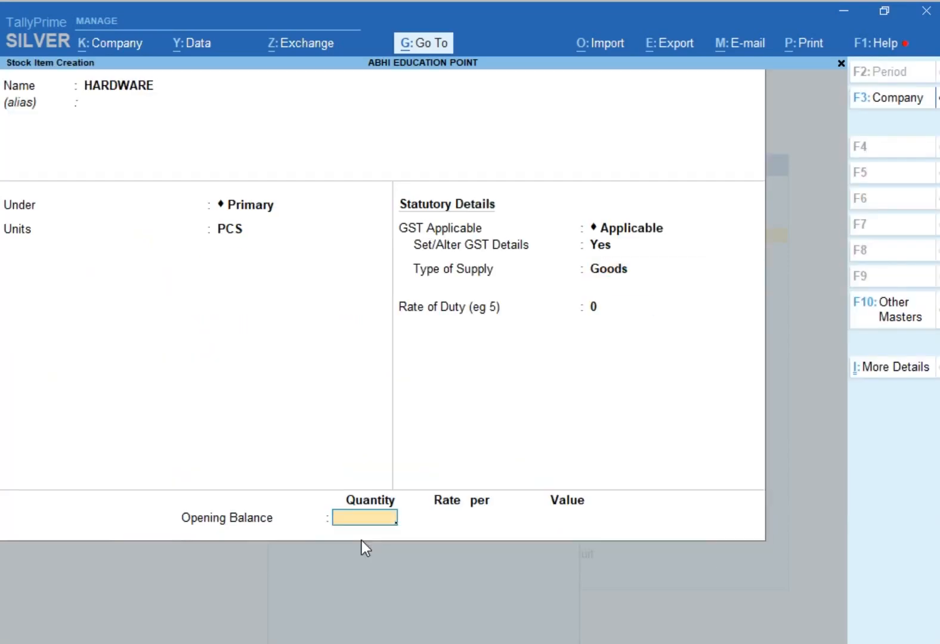
key(Return)
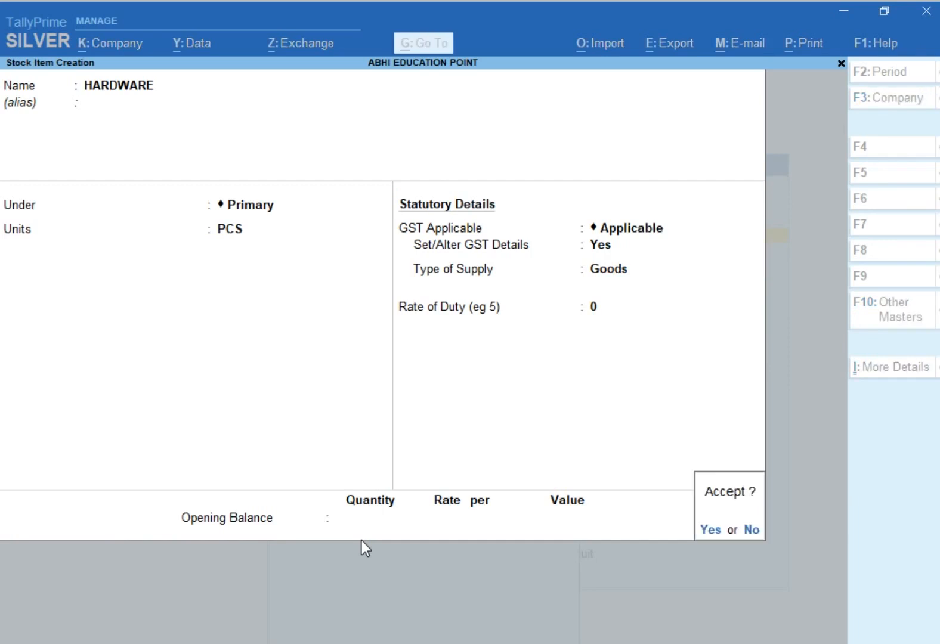
key(Return)
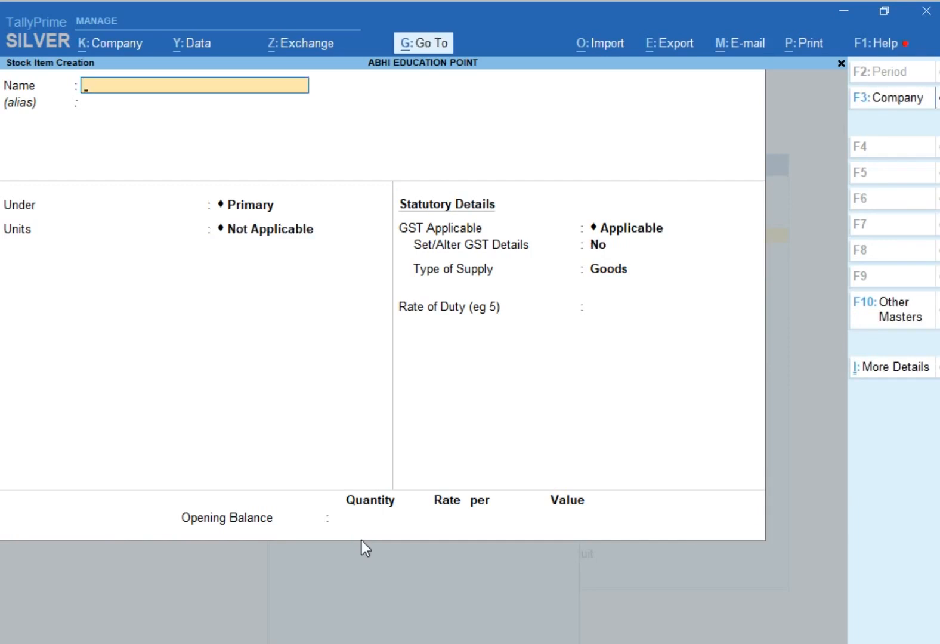
- Create a second stock item named ITEM@18% under Primary with unit PCS, keeping GST applicable
text(ITEM@18)
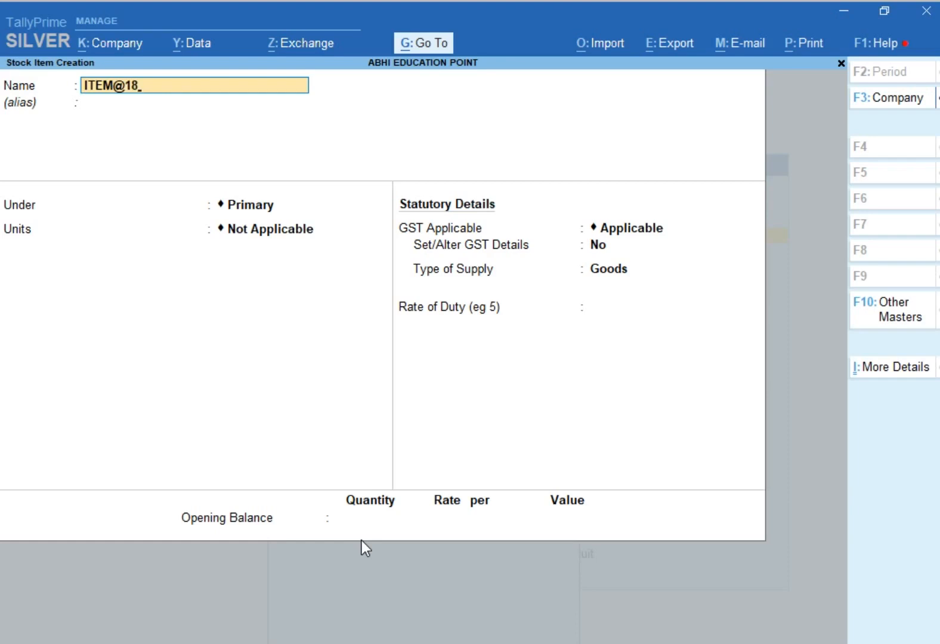
text(%)
key(Return)
key(Return)
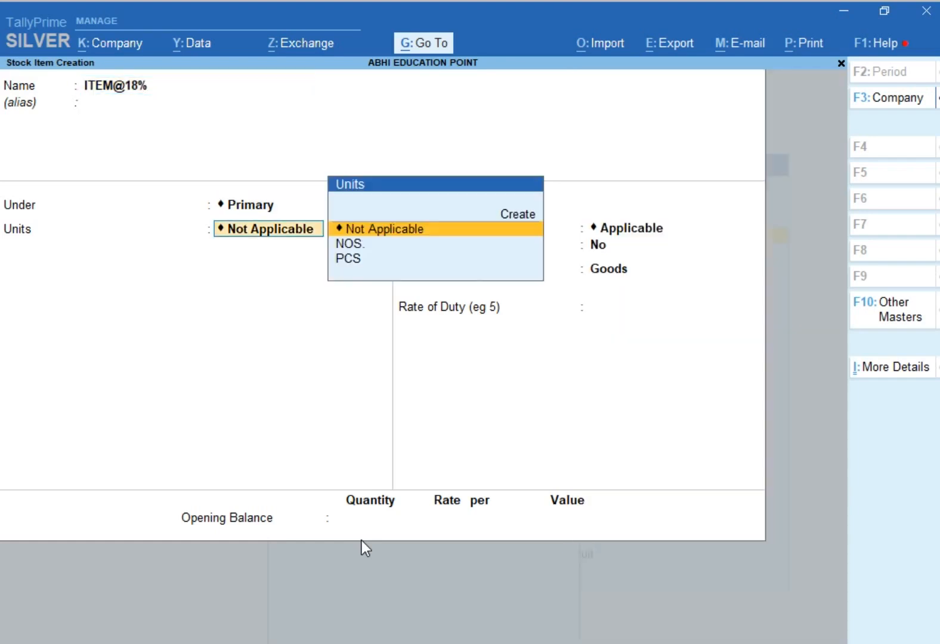
key(Down)
key(Down)
key(Return)
key(Return)
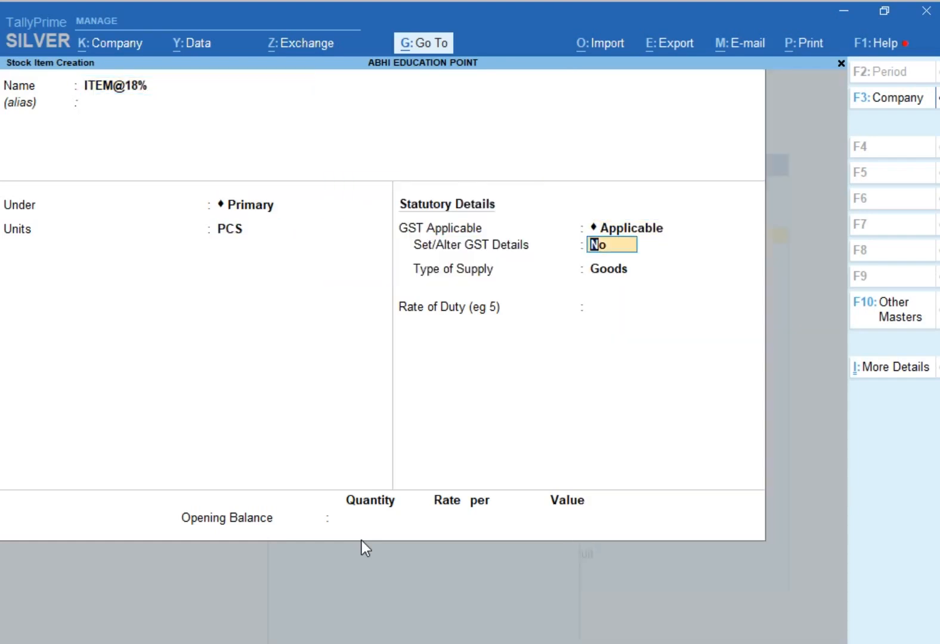
- Open GST details for ITEM@18% and set taxability to Taxable, leaving description and HSN/SAC blank
text(y)
key(Return)
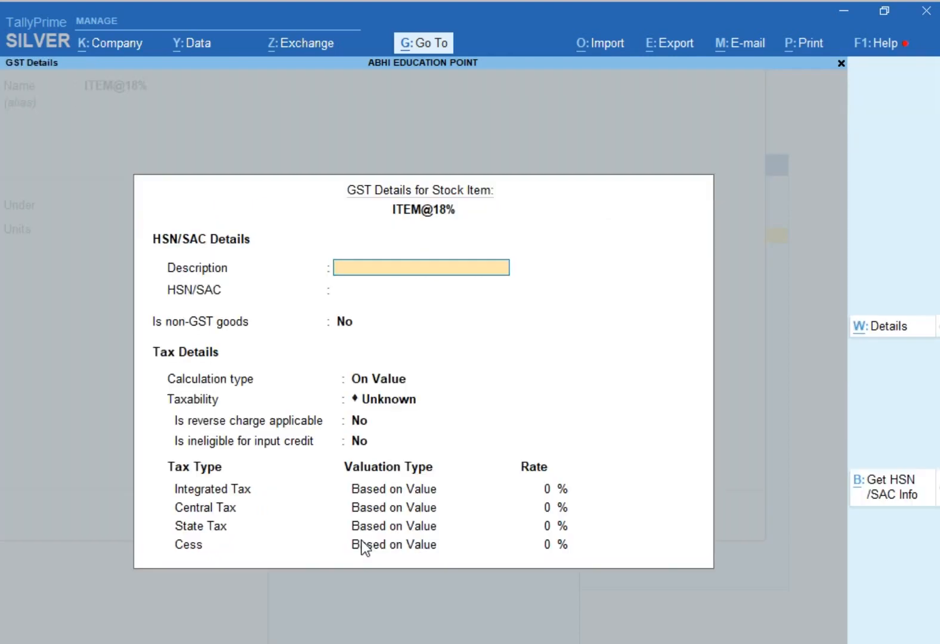
key(Return)
key(Return)
key(Return)
key(Return)
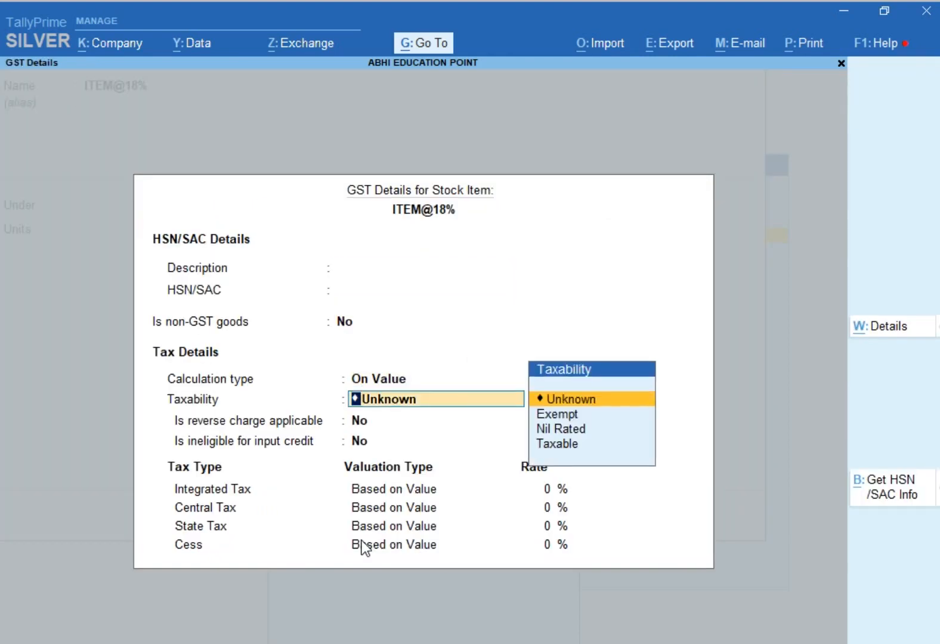
text(t)
key(Return)
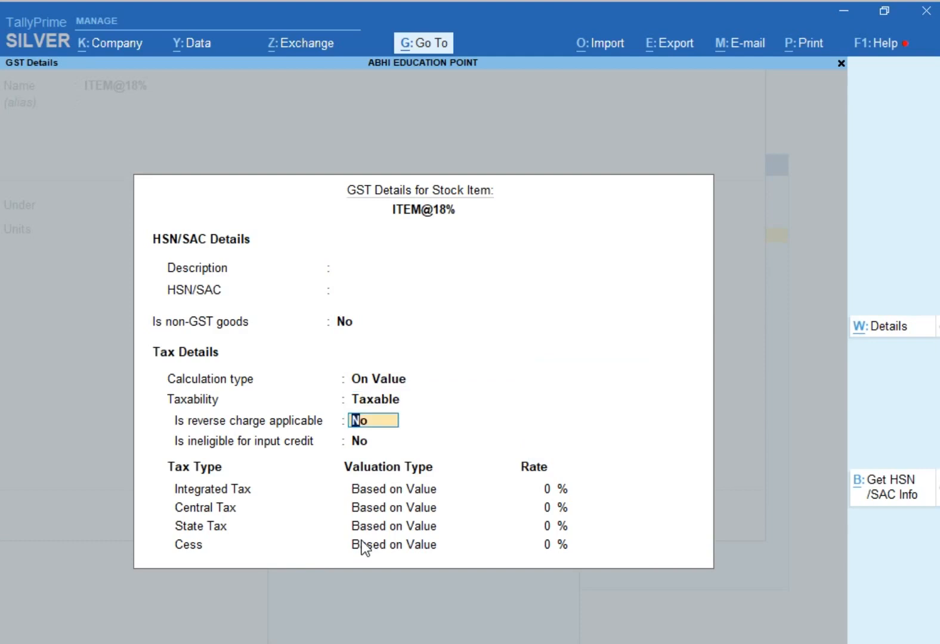
- Set integrated tax to 18% for ITEM@18% and accept 9% central tax, 9% state tax and 0% cess, without reverse charge
key(Return)
key(Return)
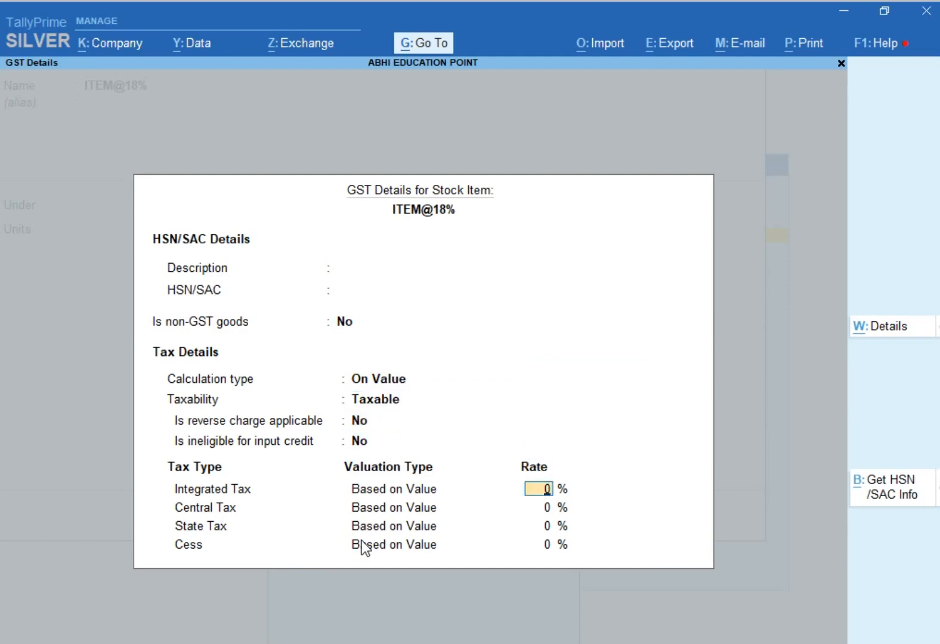
text(18)
key(Return)
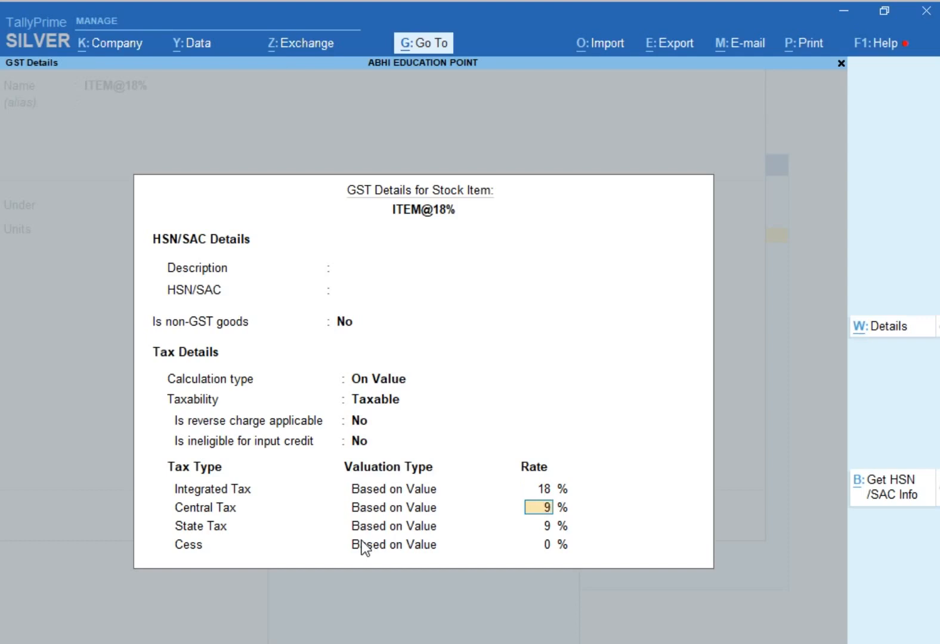
key(Return)
key(Return)
key(Return)
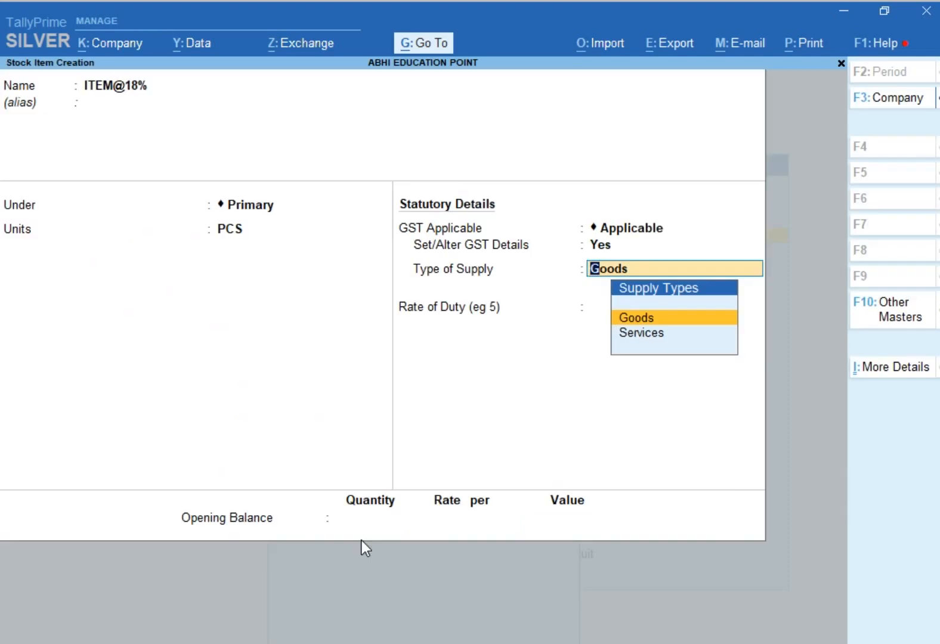
- Save ITEM@18% with supply type Goods, rate of duty 0 and a blank opening balance, and leave stock item creation
key(Return)
key(Return)
key(Return)
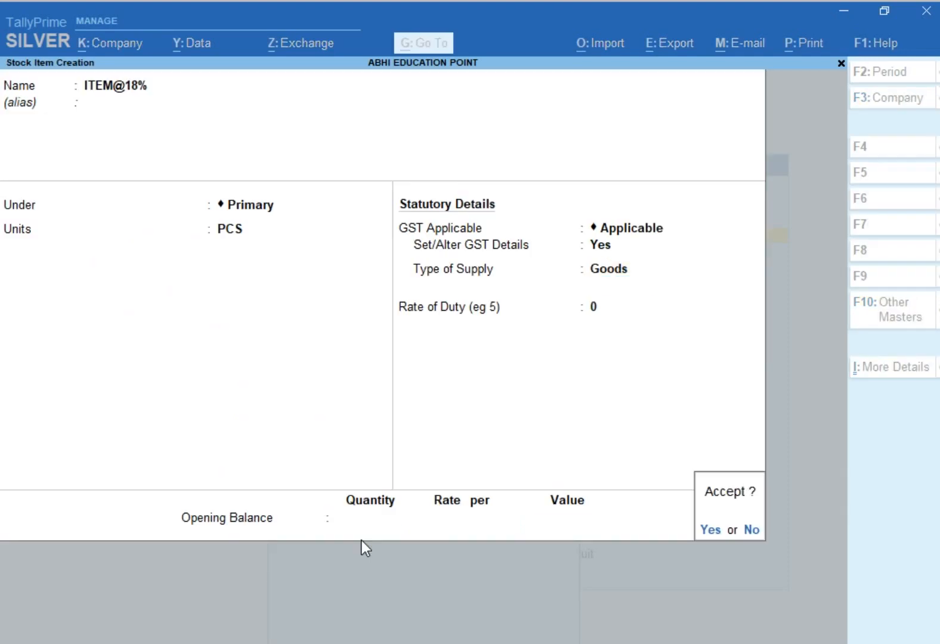
key(Return)
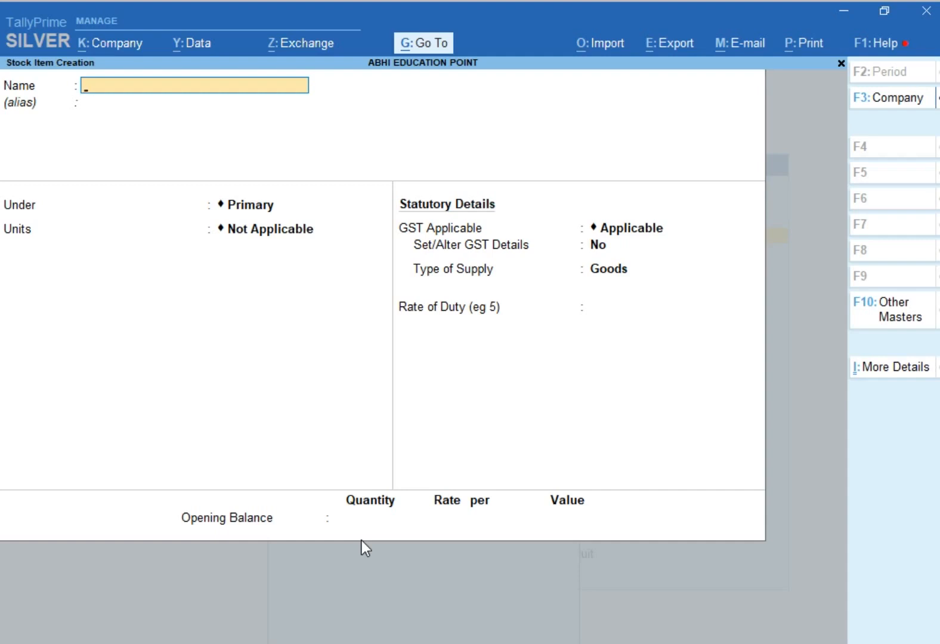
key(Escape)
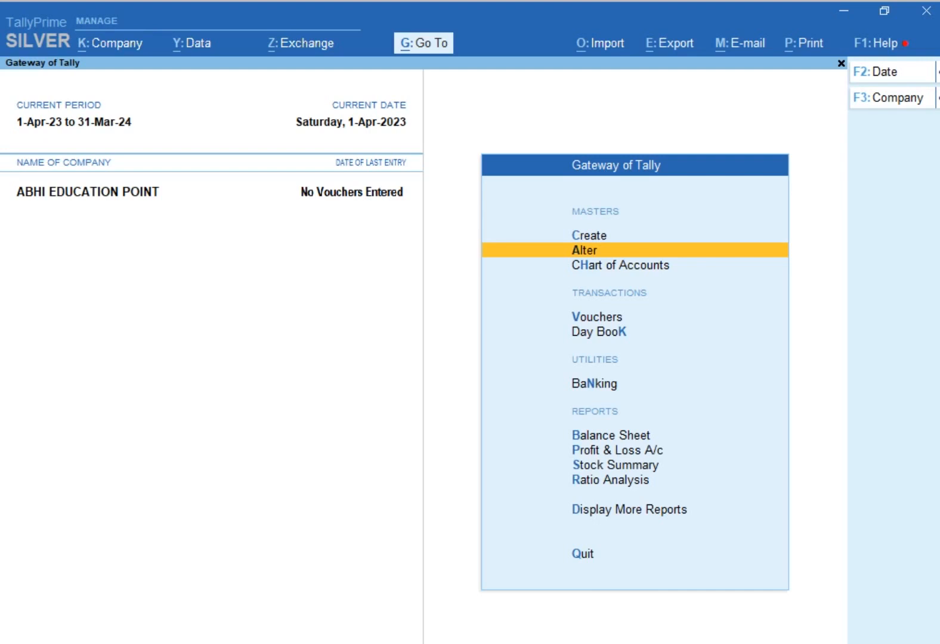
- Start a new ledger master named LOCAL PURCHASE @ 18%
key(Up)
key(Return)
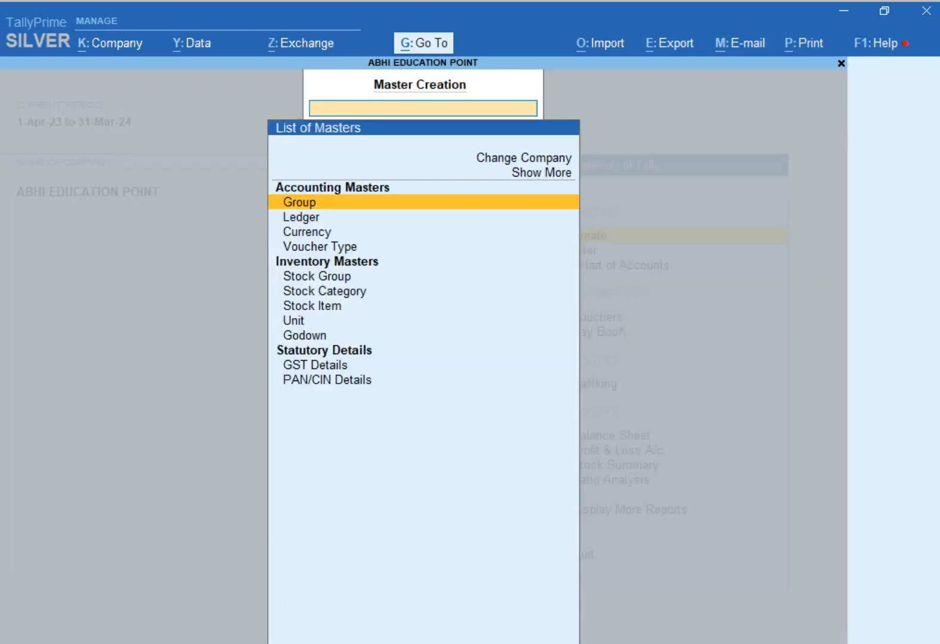
key(Down)
key(Return)
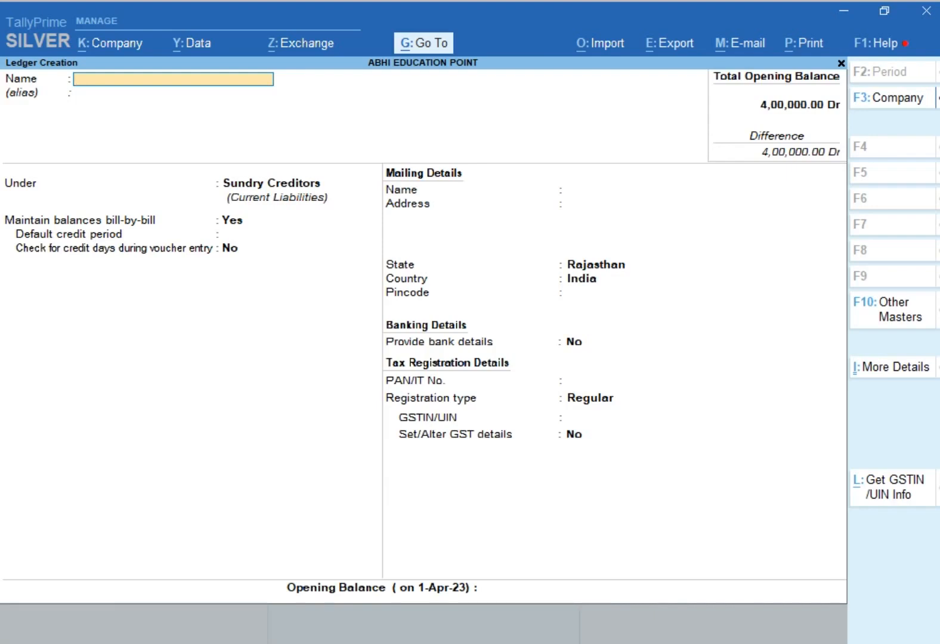
text(LOCAL PURCH)
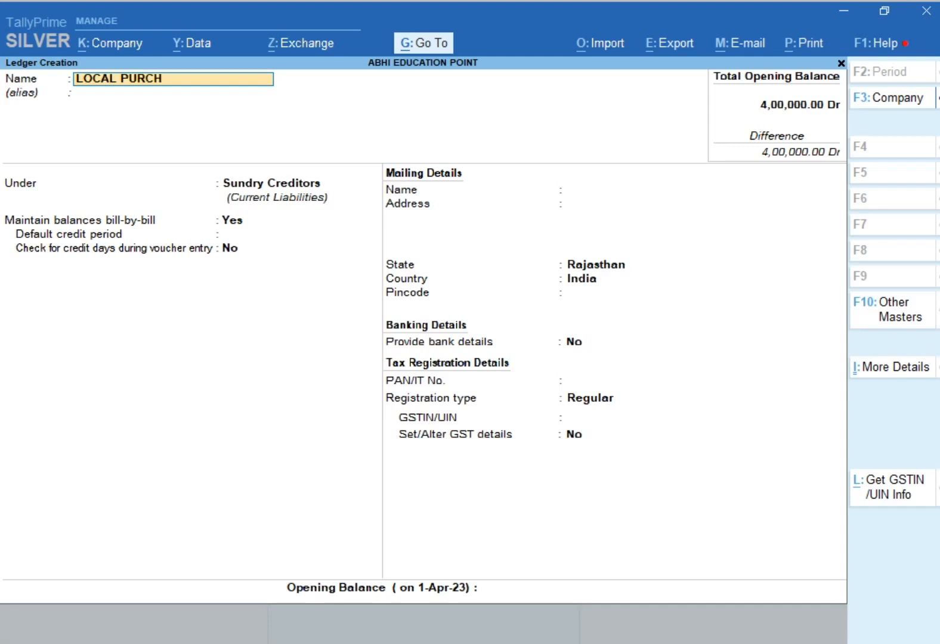
text(ASE @ 18%)
key(Return)
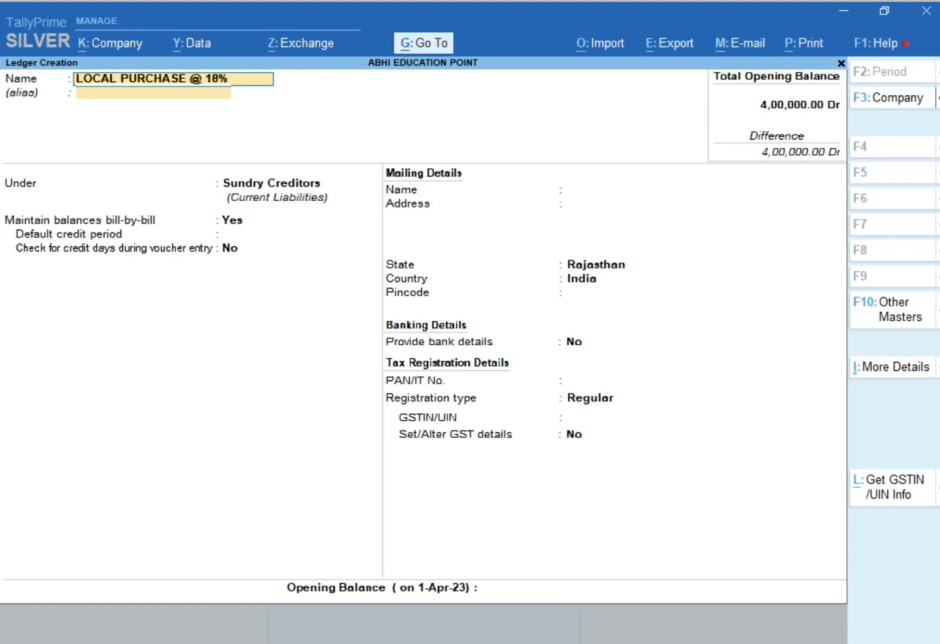
- Place the ledger under Purchase Accounts without an alias, keeping ledger type Not Applicable and GST Applicable
key(Return)
text(P)
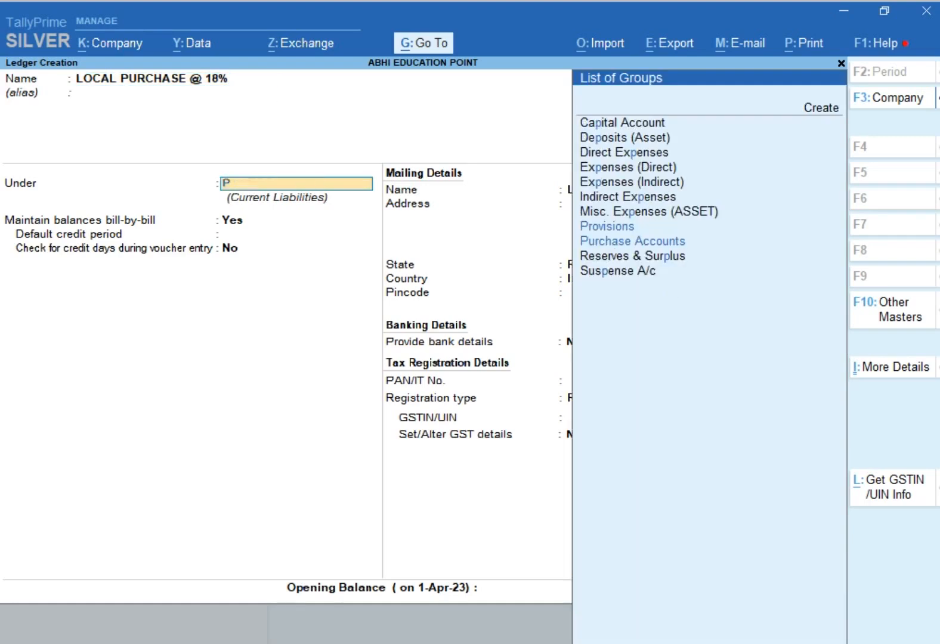
text(u)
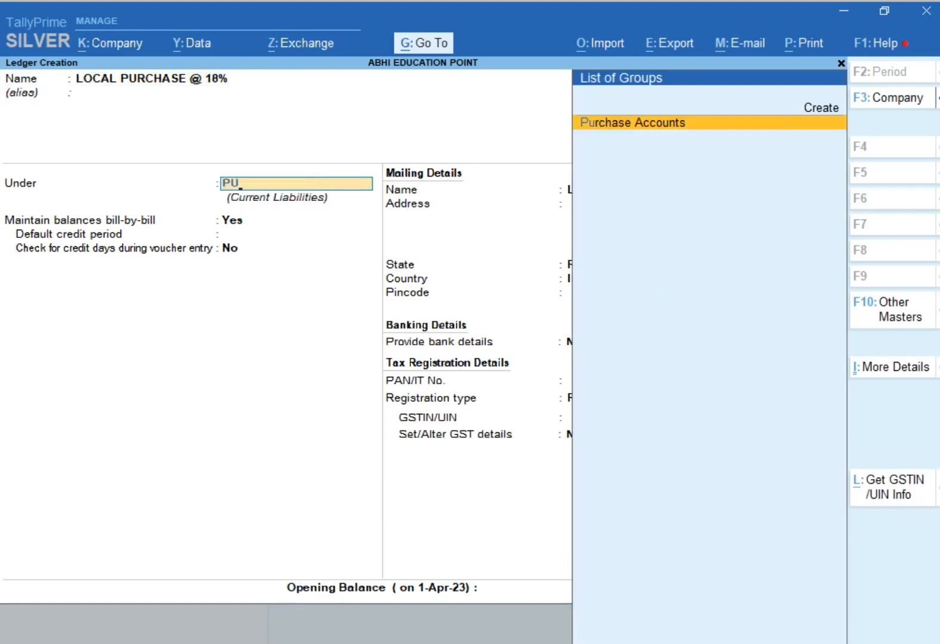
key(Return)
key(Return)
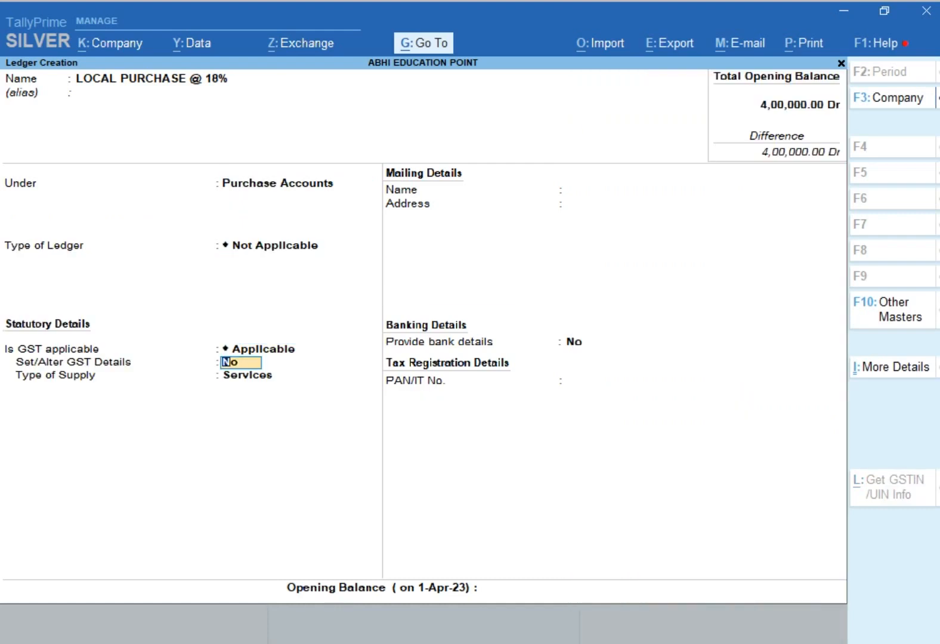
- Enable the ledger's GST details and set the nature of transaction to Purchase Taxable, leaving description and HSN/SAC blank
text(Y)
key(Return)
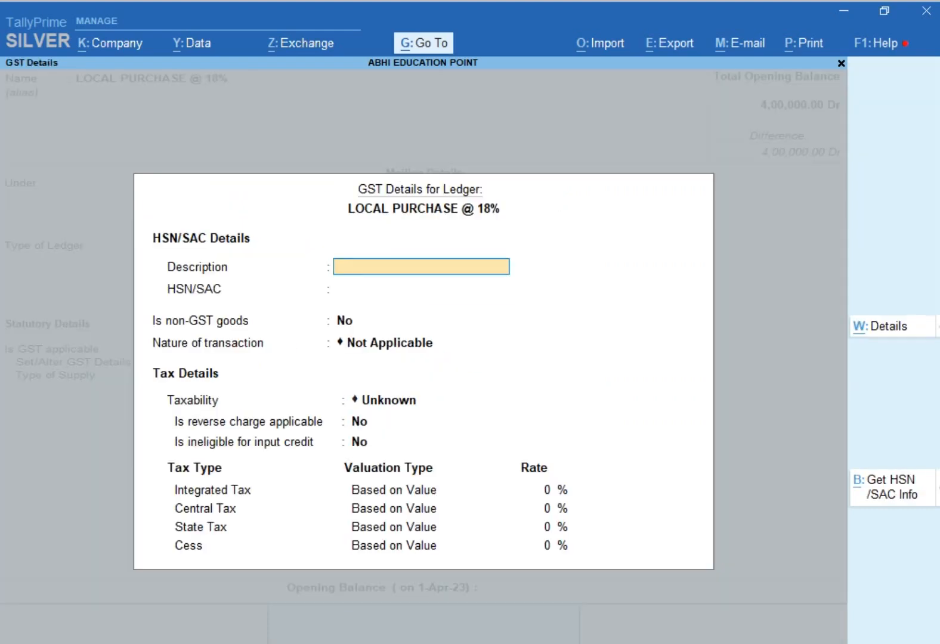
key(Return)
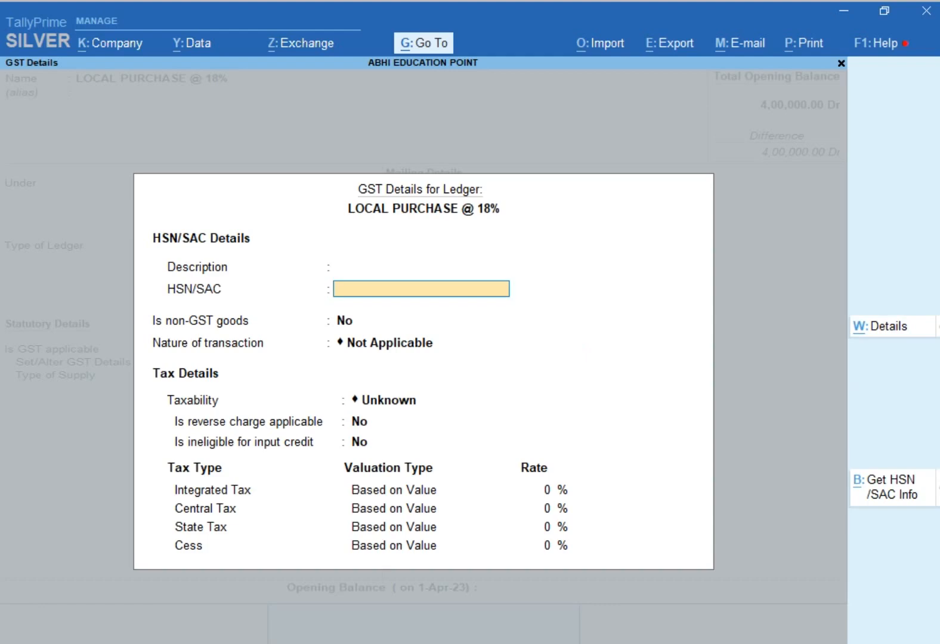
key(Return)
key(Return)
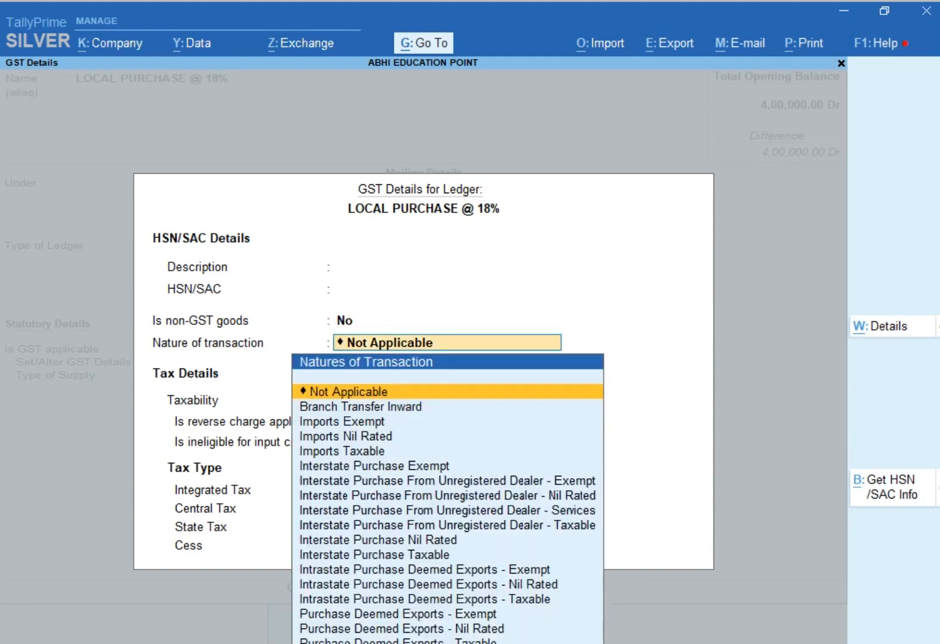
key(Down)
key(Down)
key(Down)
key(Down)
key(Down)
key(Down)
key(Down)
key(Down)
key(Down)
key(Down)
key(Down)
key(Down)
key(Down)
key(Down)
key(Down)
key(Down)
key(Down)
key(Down)
key(Down)
key(Down)
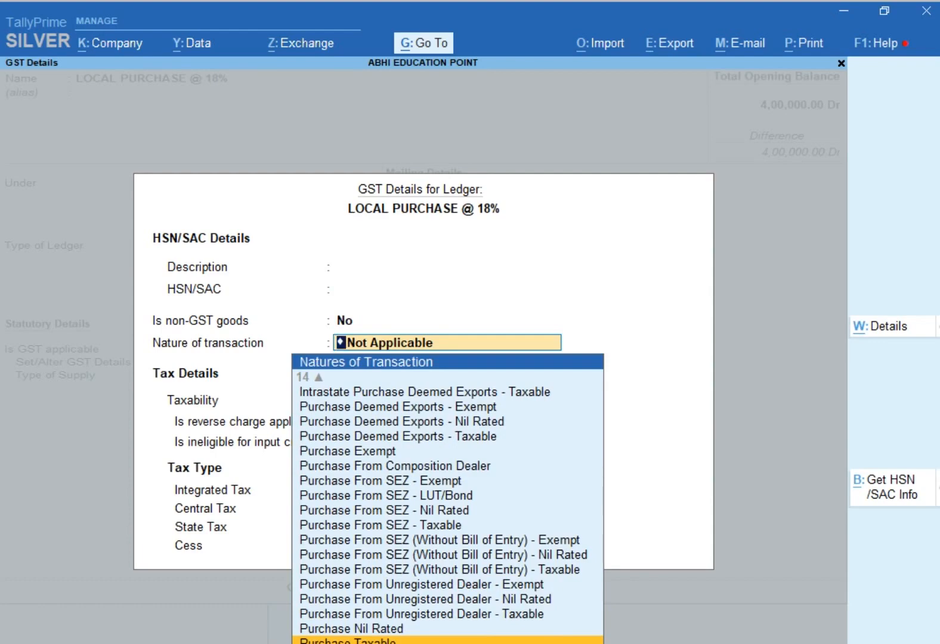
key(Return)
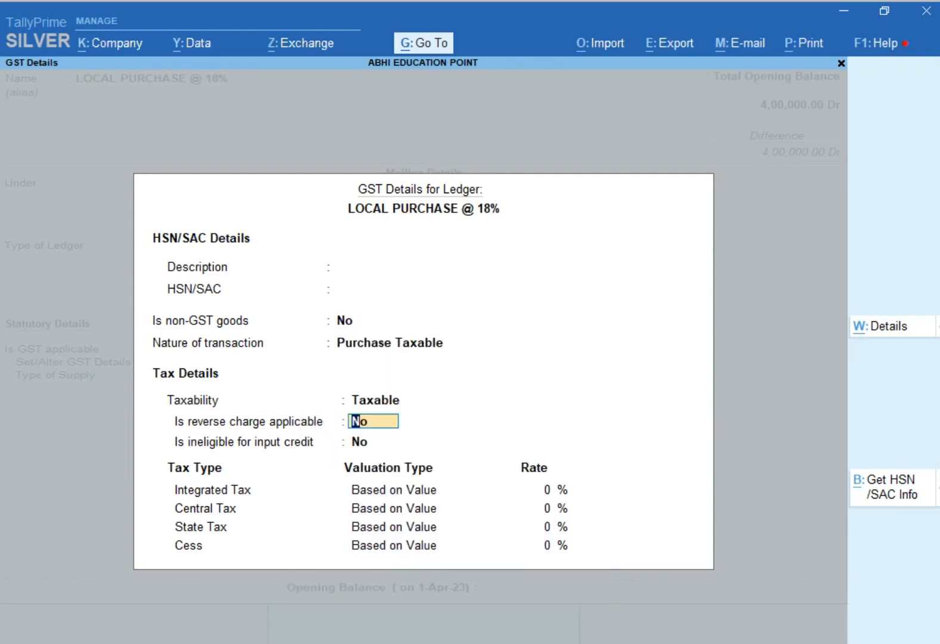
- Set the ledger's integrated tax to 18% and accept 9% central and state tax, without reverse charge or input credit ineligibility
key(Return)
key(Return)
text(1)
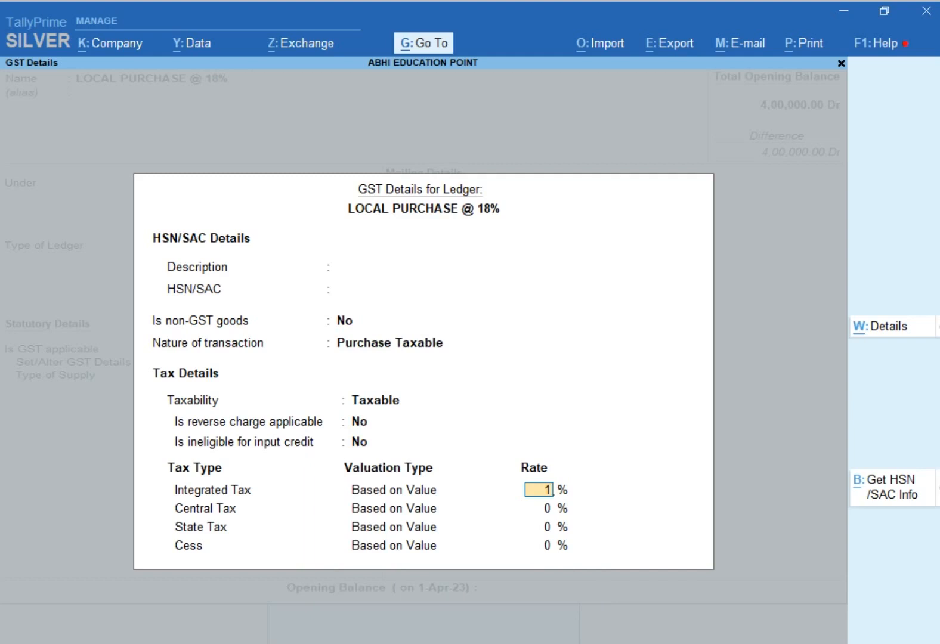
text(8)
key(Return)
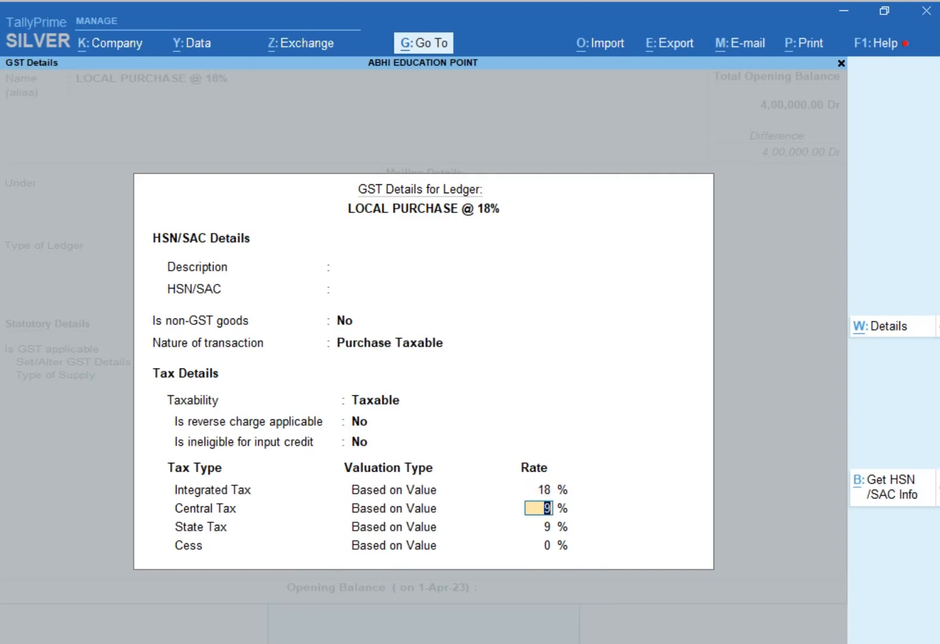
key(Return)
key(Return)
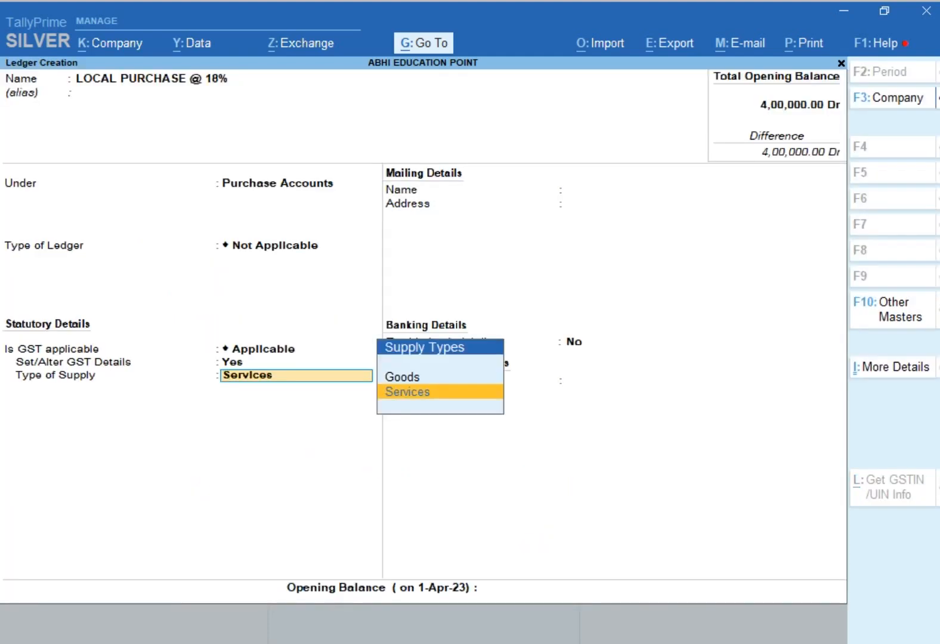
- Set the ledger's supply type to Goods, save it with a blank opening balance, and return to the Gateway of Tally
key(Up)
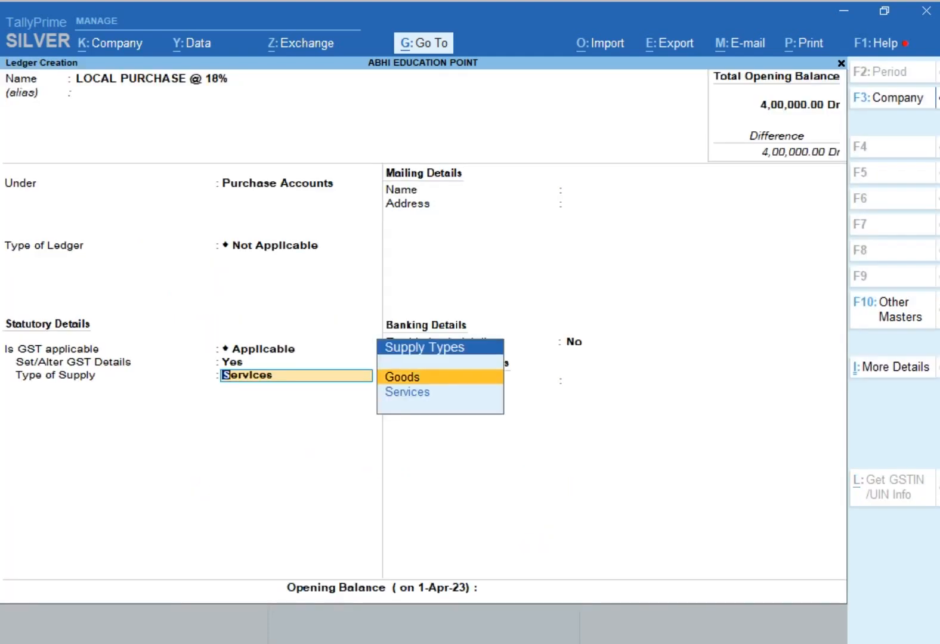
key(Return)
key(Return)
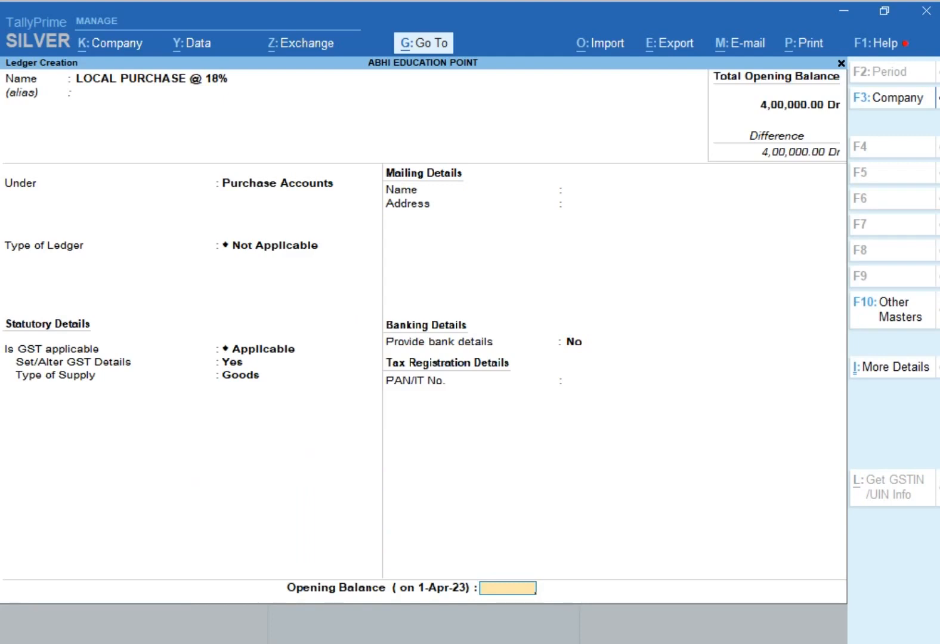
key(Return)
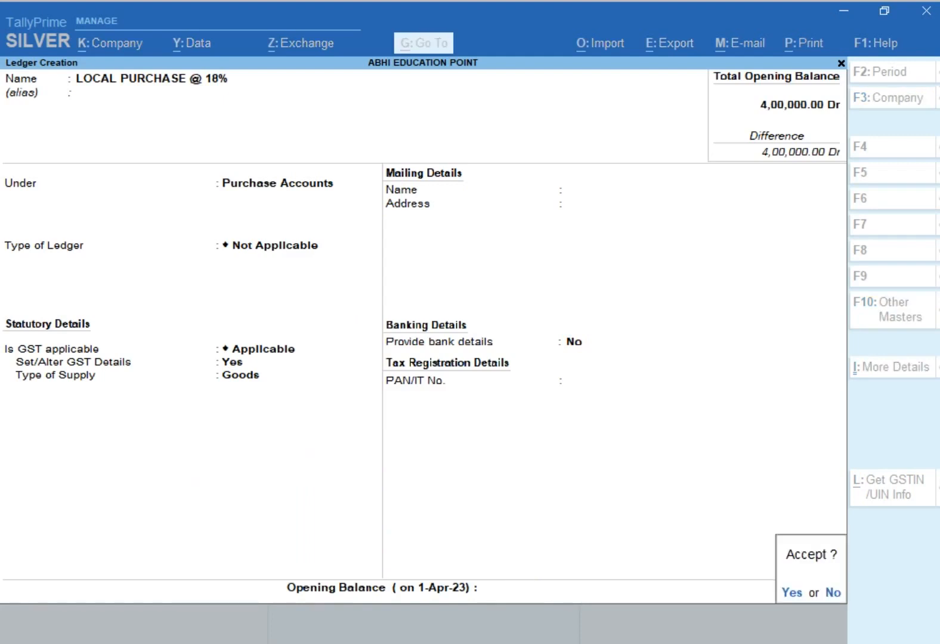
key(Return)
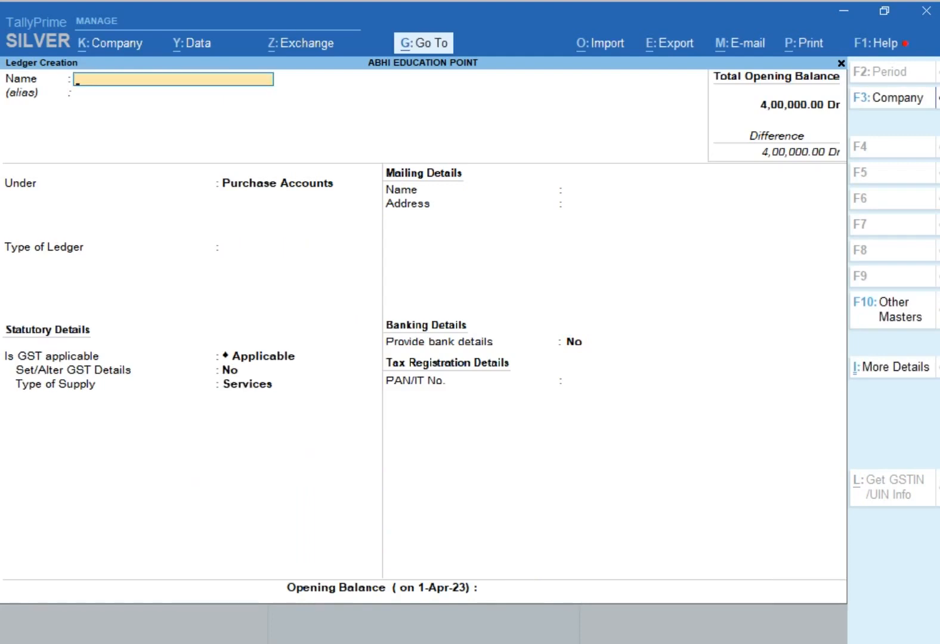
key(Escape)
key(Return)
key(Escape)
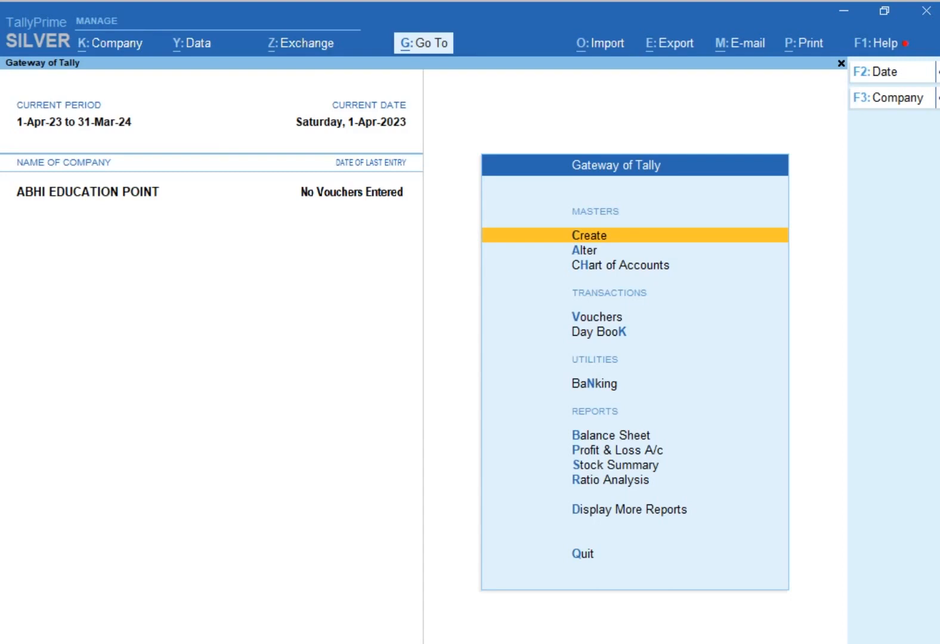
- Open voucher entry and switch it to a Purchase voucher
key(Down)
key(Down)
key(Down)
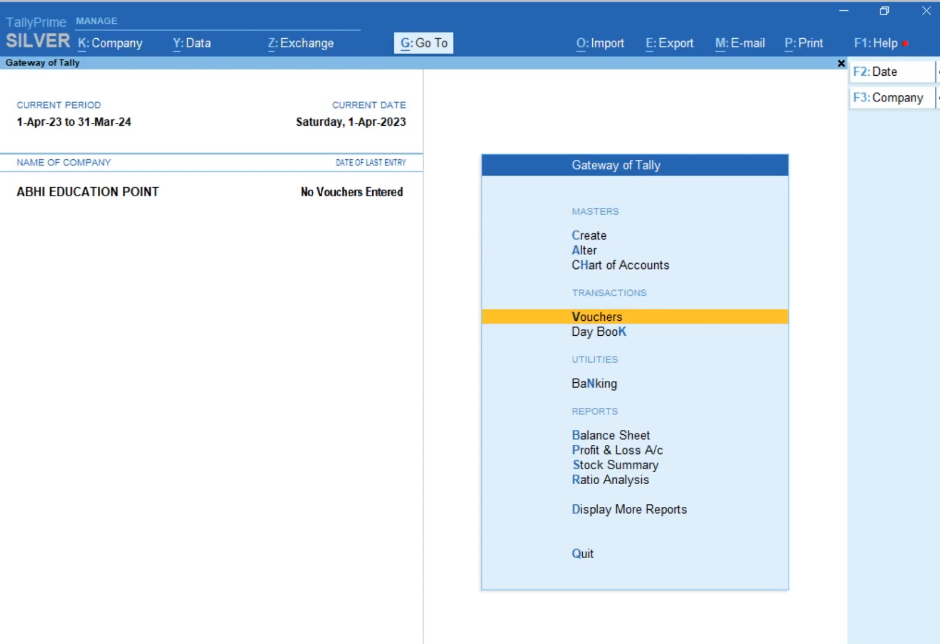
key(Return)
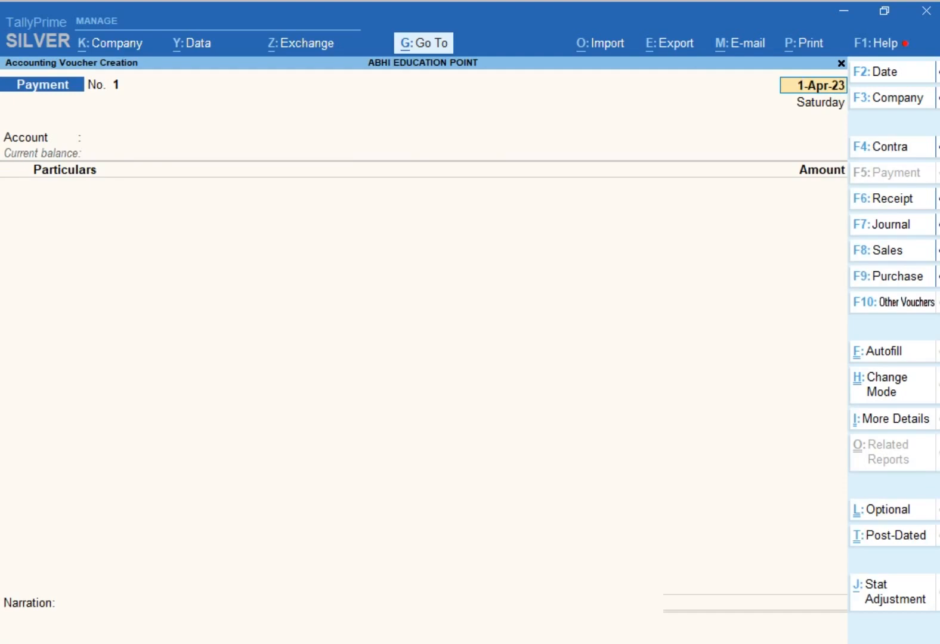
click(888, 281)
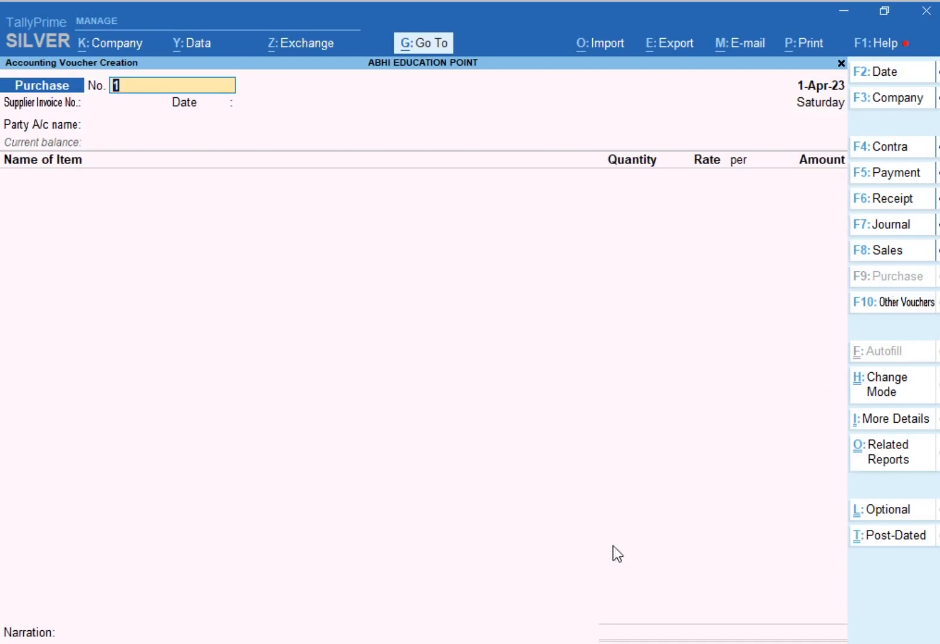
- Consult PURCHASE BILL.pdf in Foxit Reader, return to TallyPrime, and set the purchase voucher number to 852 and date to 25-2
key(alt+Tab)
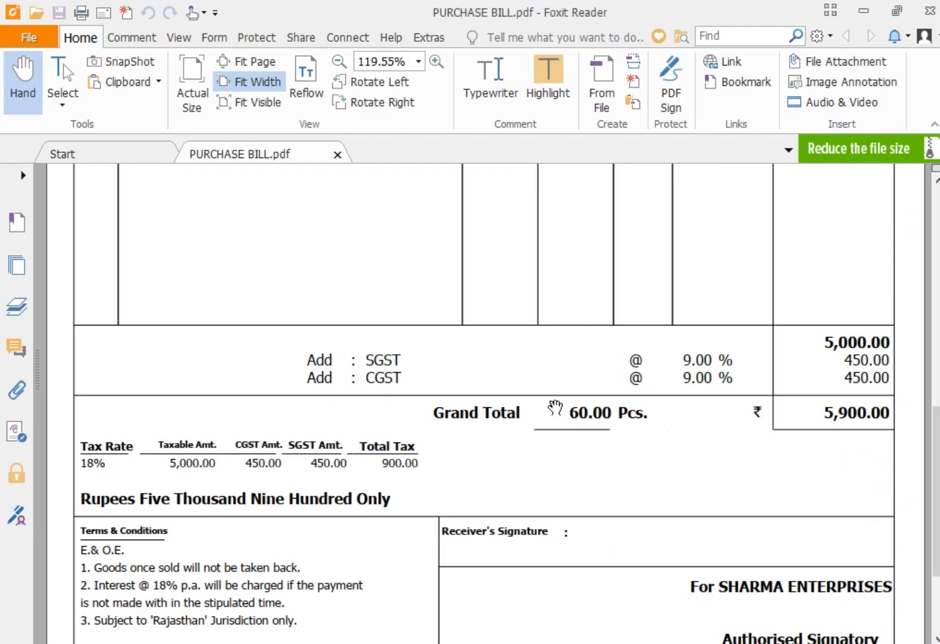
scroll(558, 442, up, 6)
scroll(560, 460, up, 2)
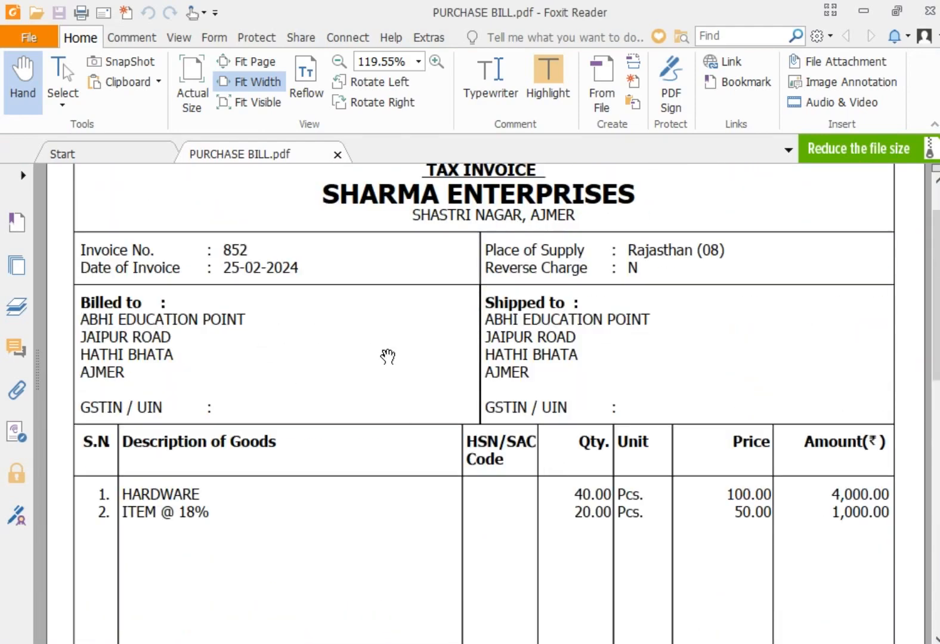
key(alt+Tab)
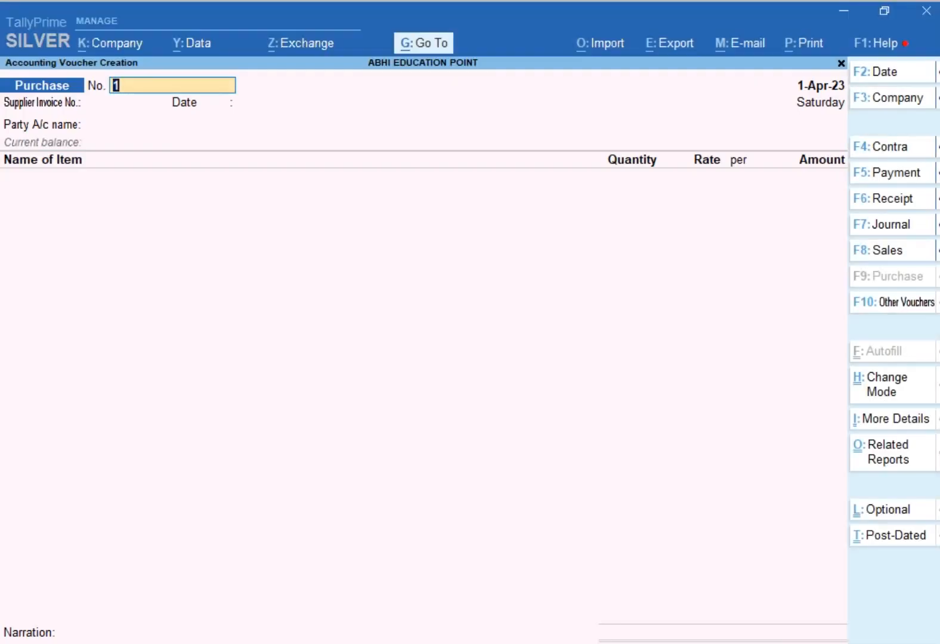
text(852)
key(Return)
text(25-2)
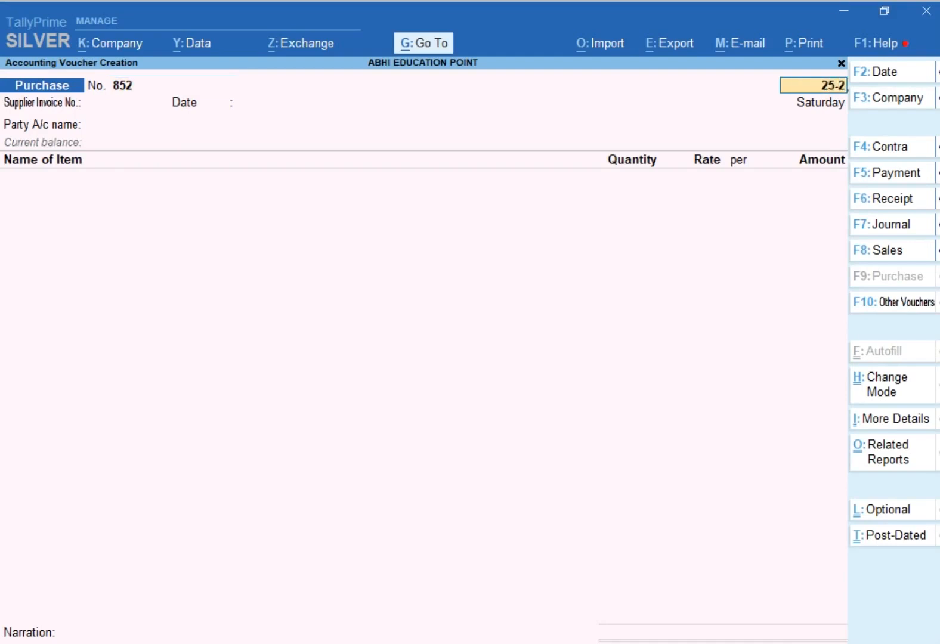
key(Return)
- Enter supplier invoice number 852 dated 25-2 and choose SHARMA ENTERPRISES as the party account
text(852)
key(Return)
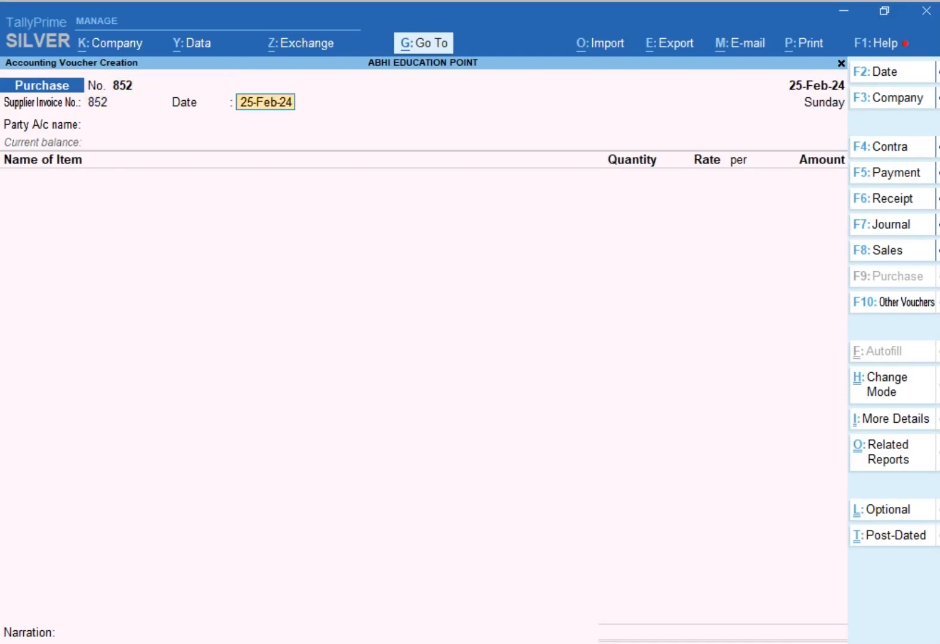
text(25-2)
key(Return)
key(Down)
key(Down)
key(Down)
key(Down)
key(Down)
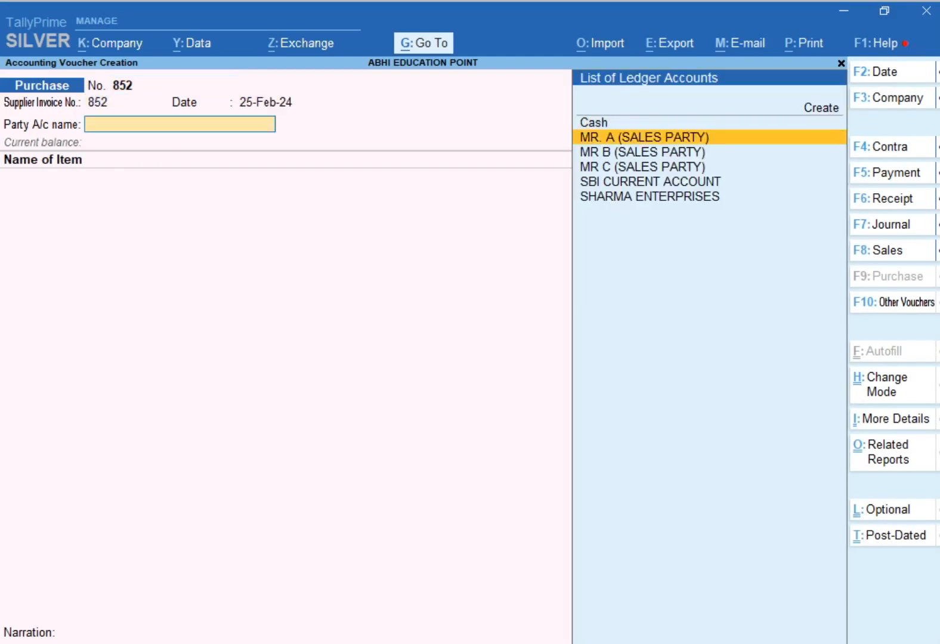
key(Return)
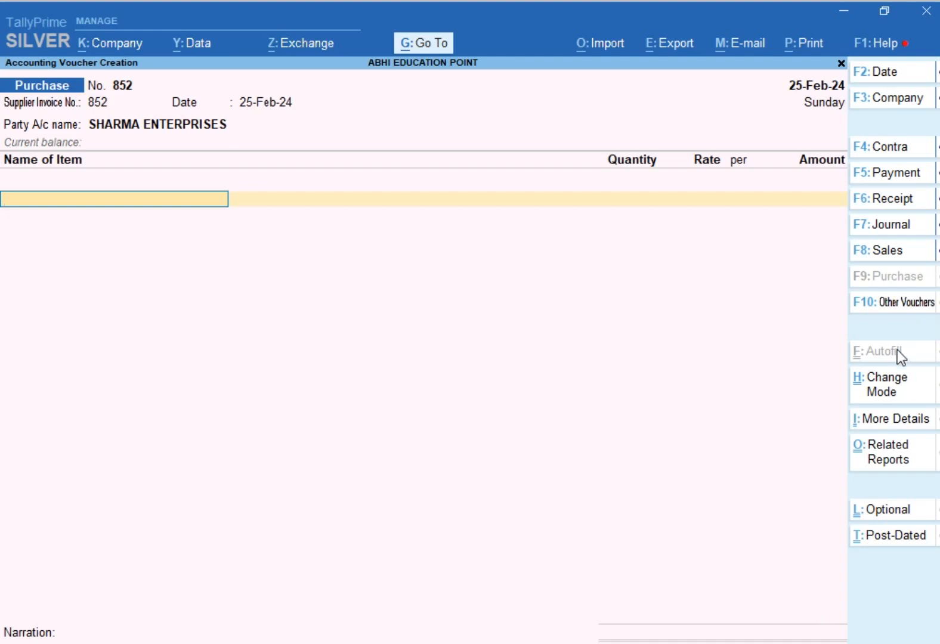
- Switch the purchase voucher to Accounting Invoice mode and keep its existing number, supplier invoice and party details
click(893, 389)
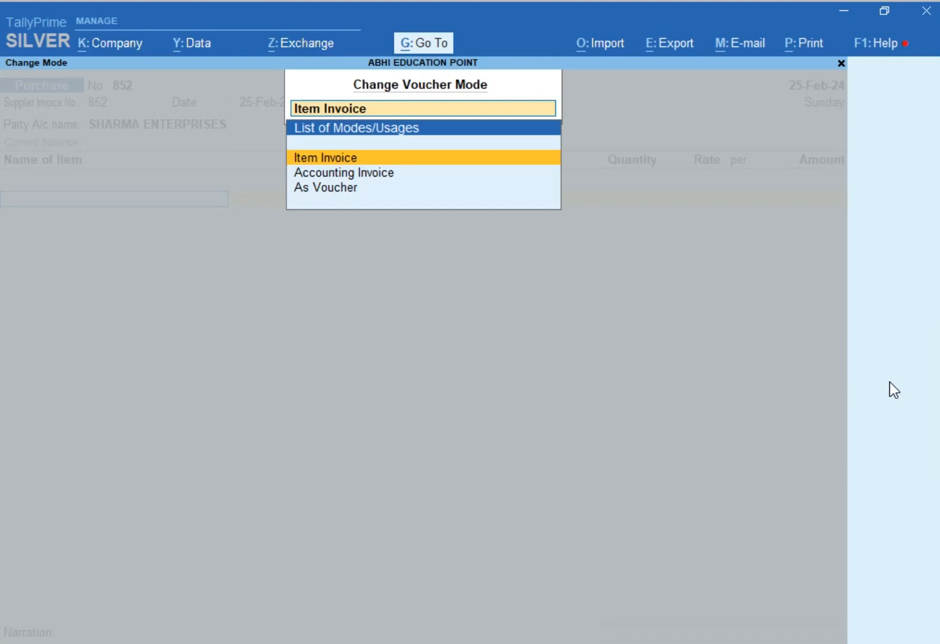
key(Down)
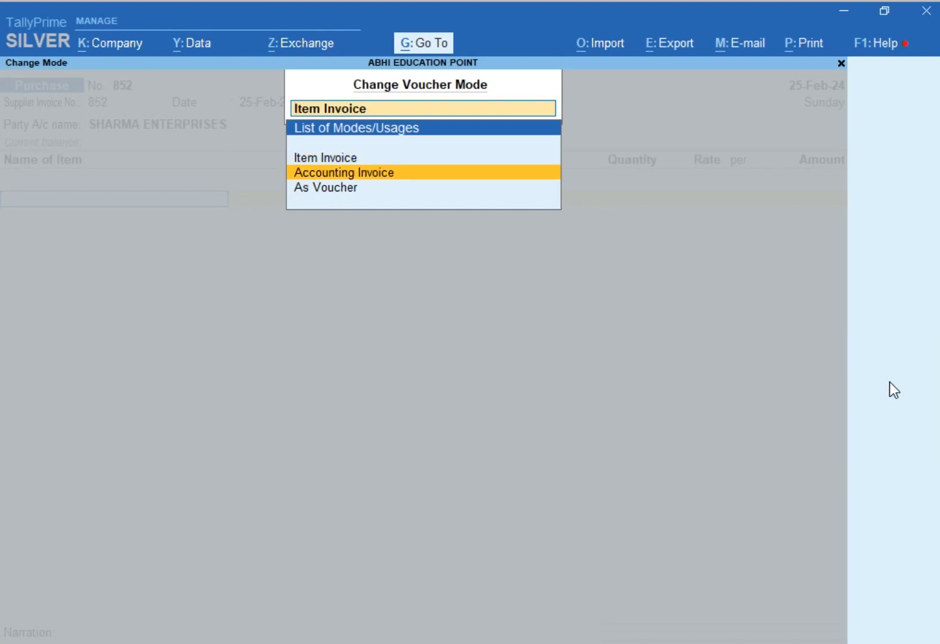
key(BackSpace)
key(Return)
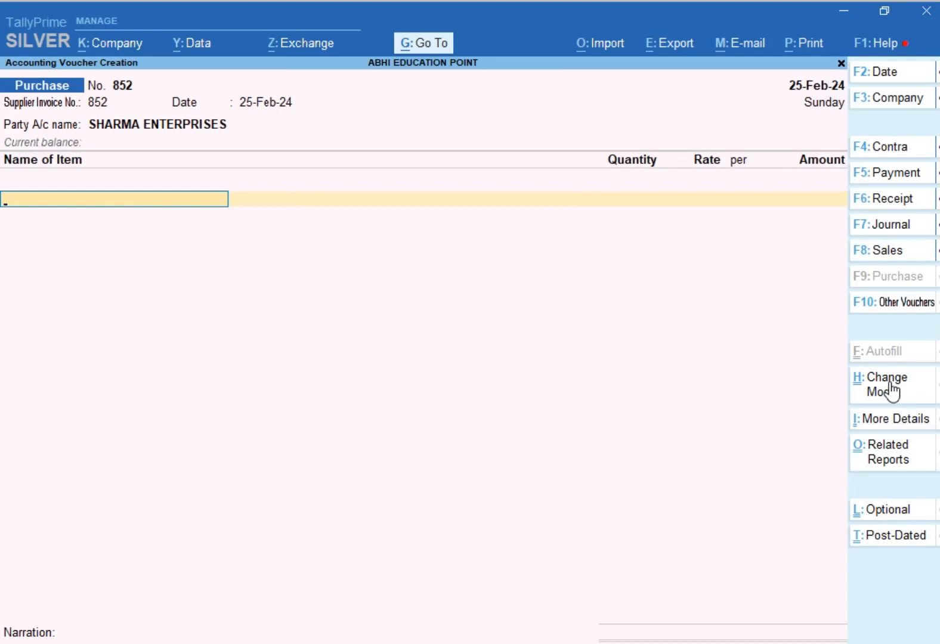
click(891, 391)
key(Down)
key(Return)
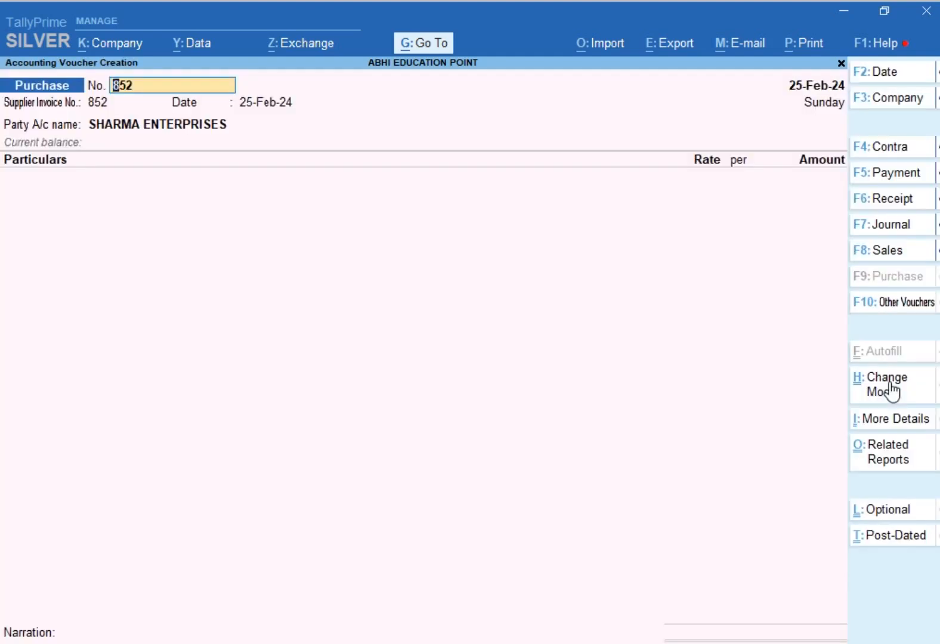
key(Return)
key(Return)
key(Return)
key(Return)
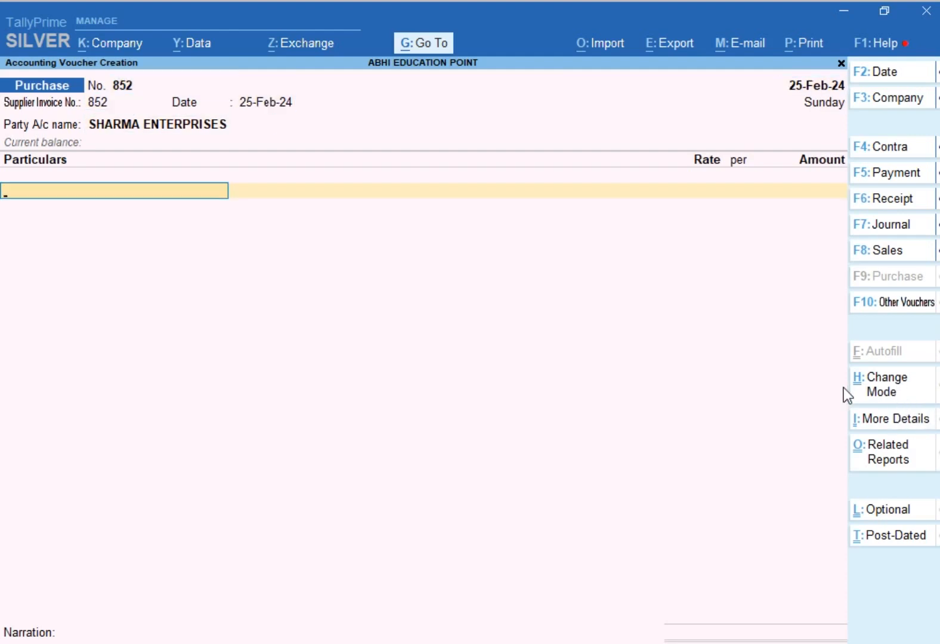
- Return the purchase voucher to Item Invoice mode and go through the header to the first item line
click(880, 394)
key(Up)
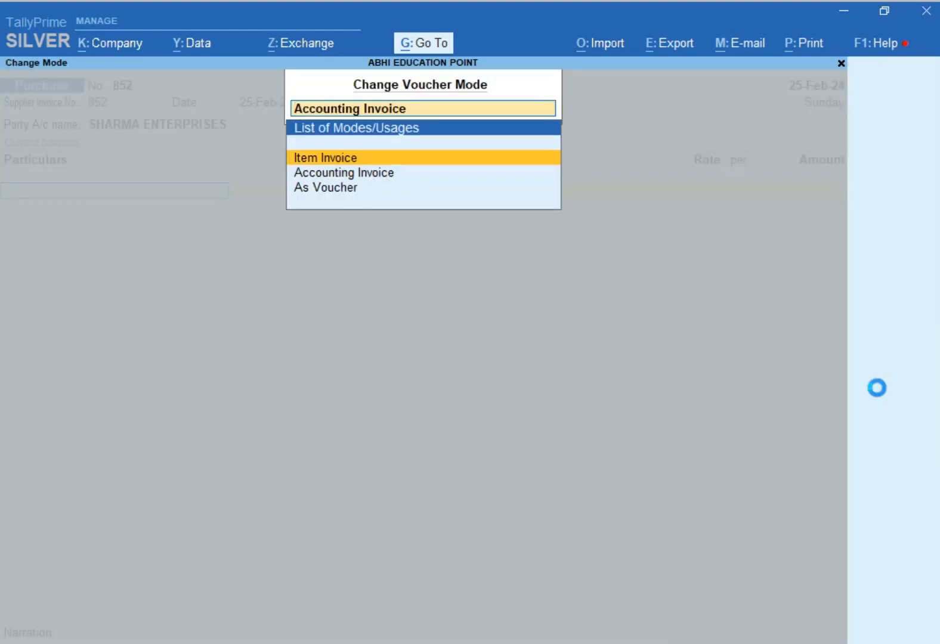
key(Return)
key(Return)
key(Return)
key(Return)
key(Return)
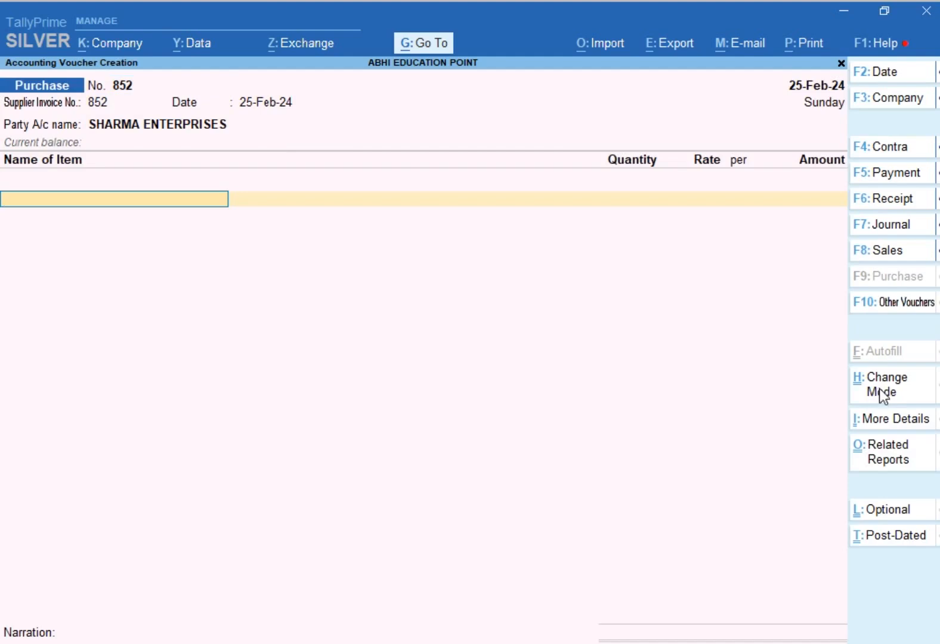
- Consult PURCHASE BILL.pdf in Foxit Reader, return to TallyPrime, and add stock item HARDWARE with quantity 40 at rate 100
key(alt+Tab)
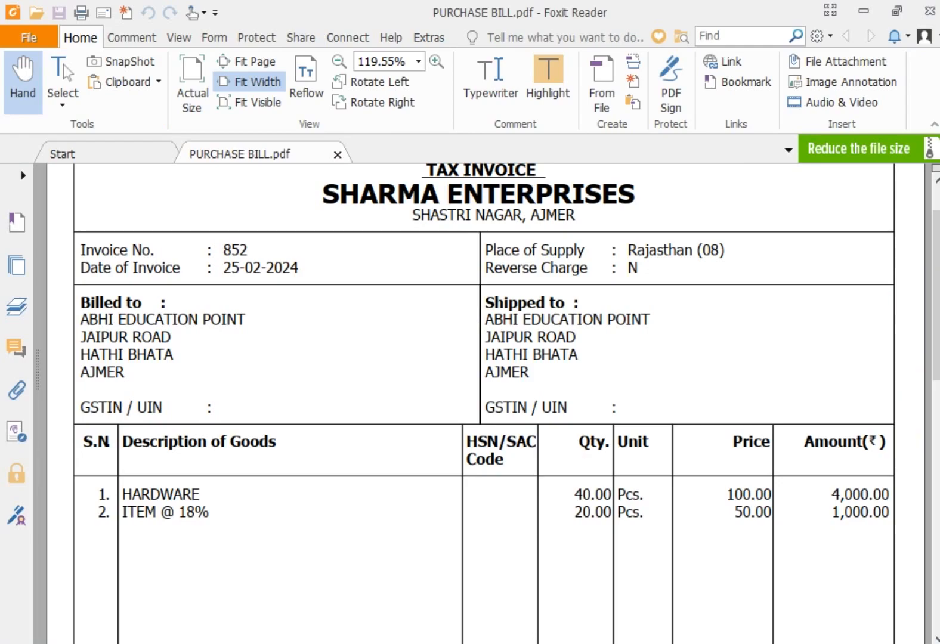
key(alt+Tab)
text(++)
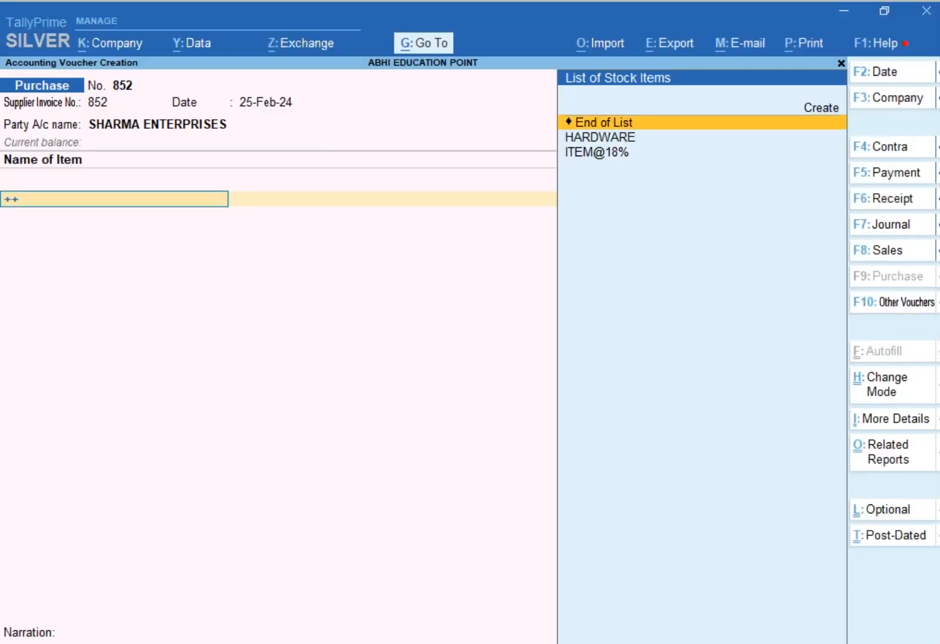
key(Down)
key(Return)
text(40)
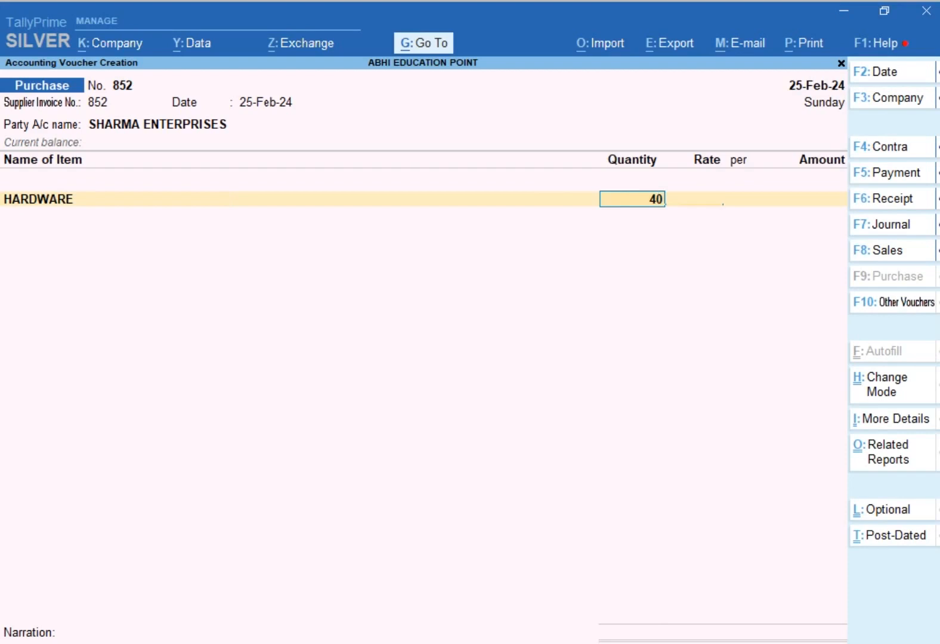
key(Return)
text(100)
key(Return)
key(Return)
key(Return)
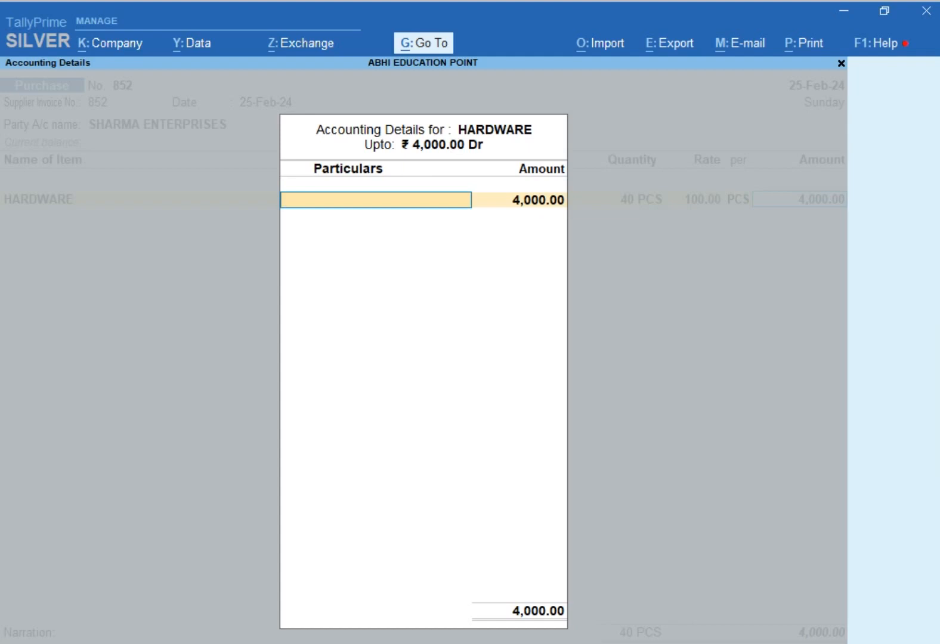
key(alt+c)
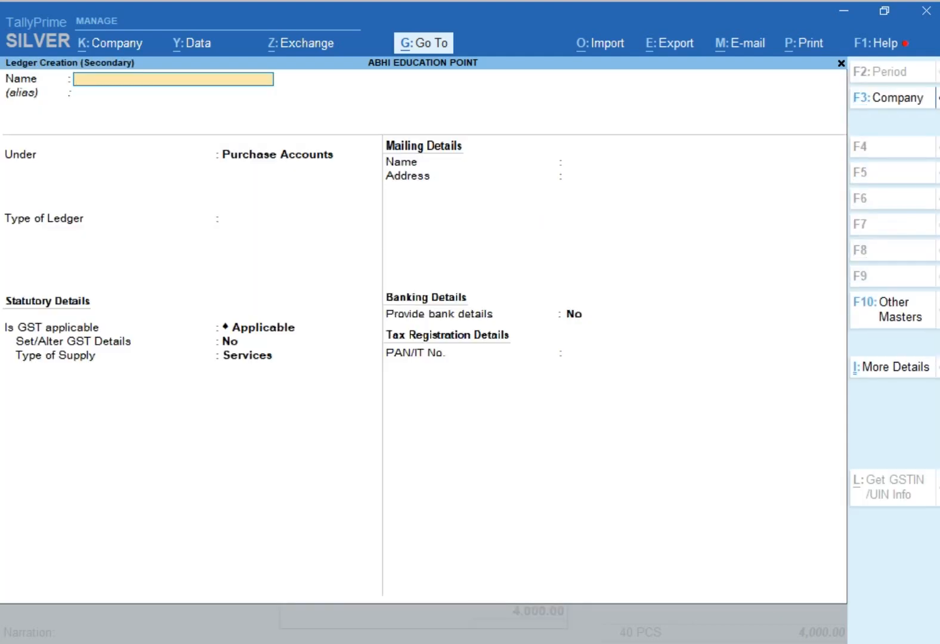
key(Escape)
key(y)
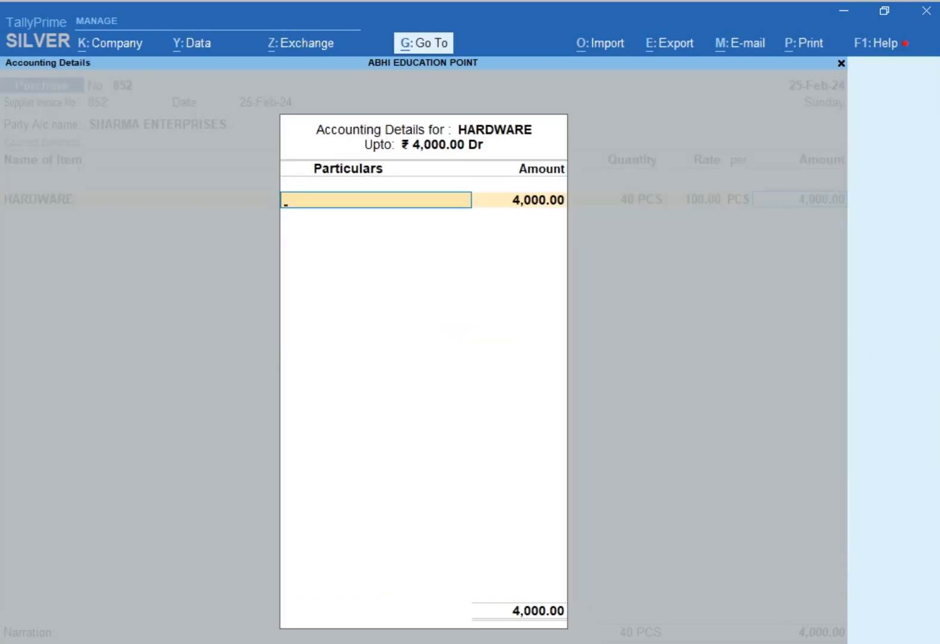
- Allocate the HARDWARE amount to the LOCAL PURCHASE @ 18% ledger
key(Down)
key(Down)
key(Down)
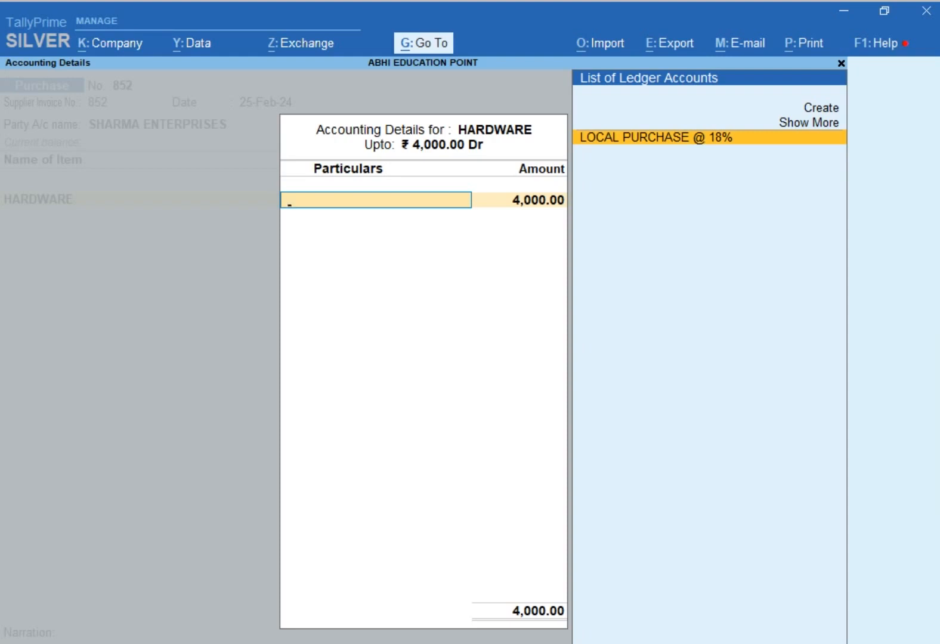
key(Return)
key(Return)
key(Return)
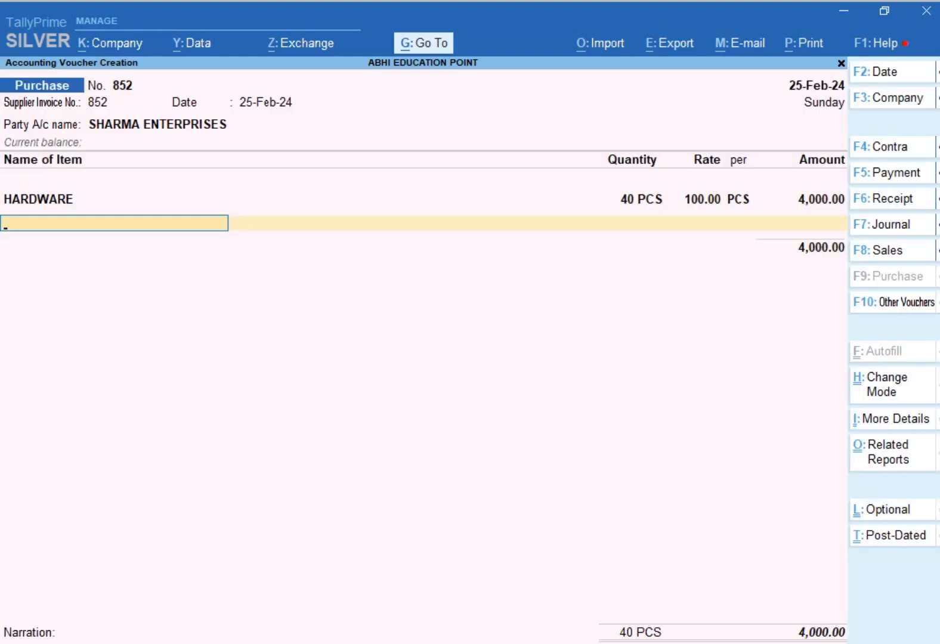
- Add stock item ITEM@18% with quantity 20 at rate 50, checking the figures against PURCHASE BILL.pdf in Foxit Reader
text(IT)
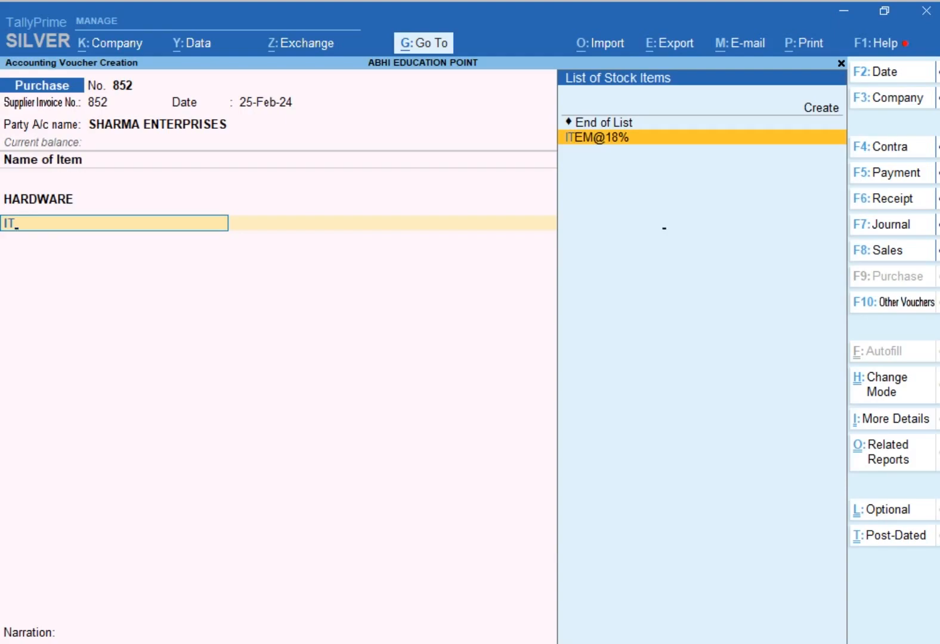
key(Return)
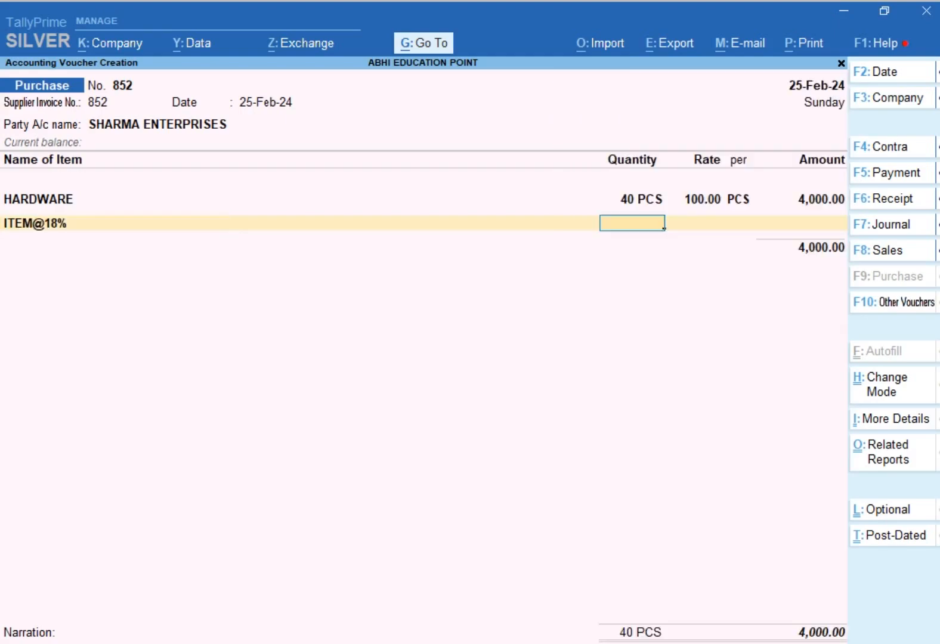
key(alt+Tab)
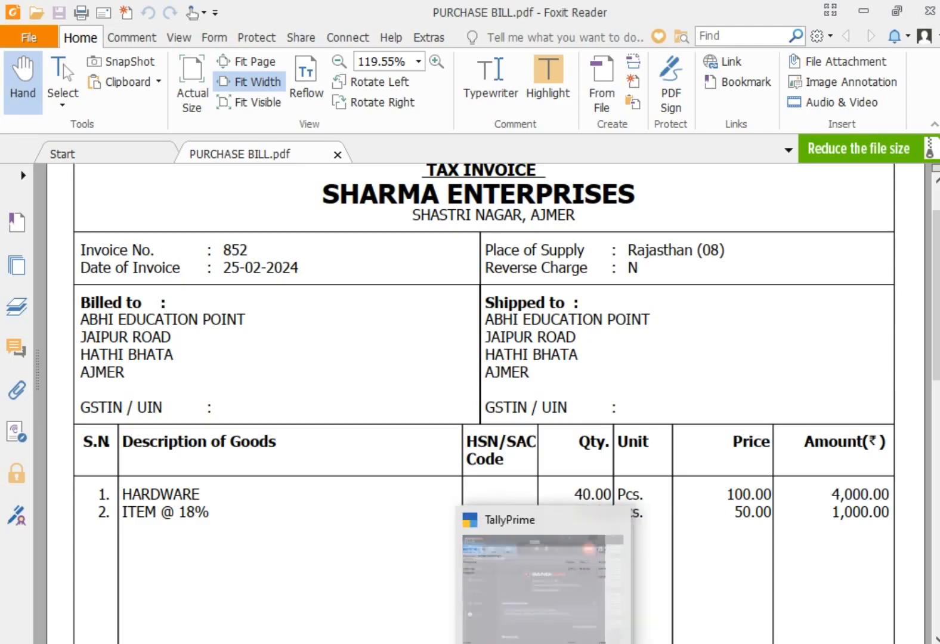
click(534, 518)
text(20)
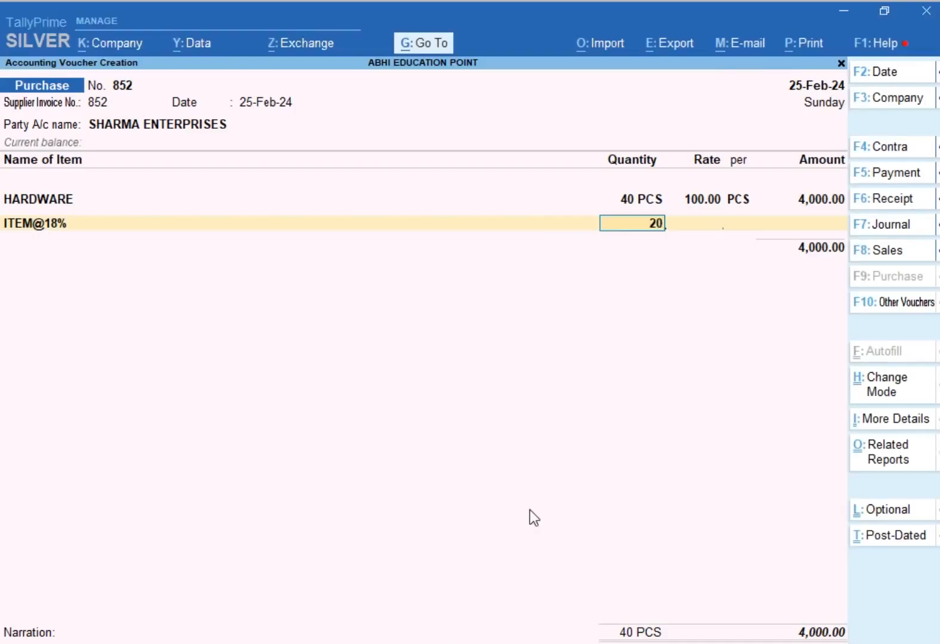
key(Return)
text(50)
key(Return)
key(Return)
key(Return)
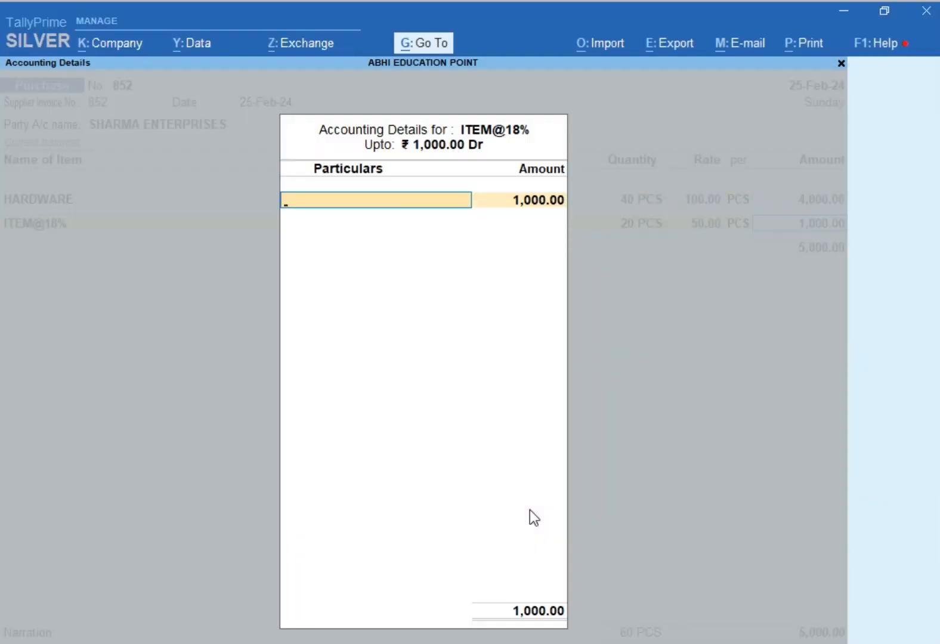
- Allocate the ITEM@18% amount to the LOCAL PURCHASE @ 18% ledger and finish the item list
key(Down)
key(Down)
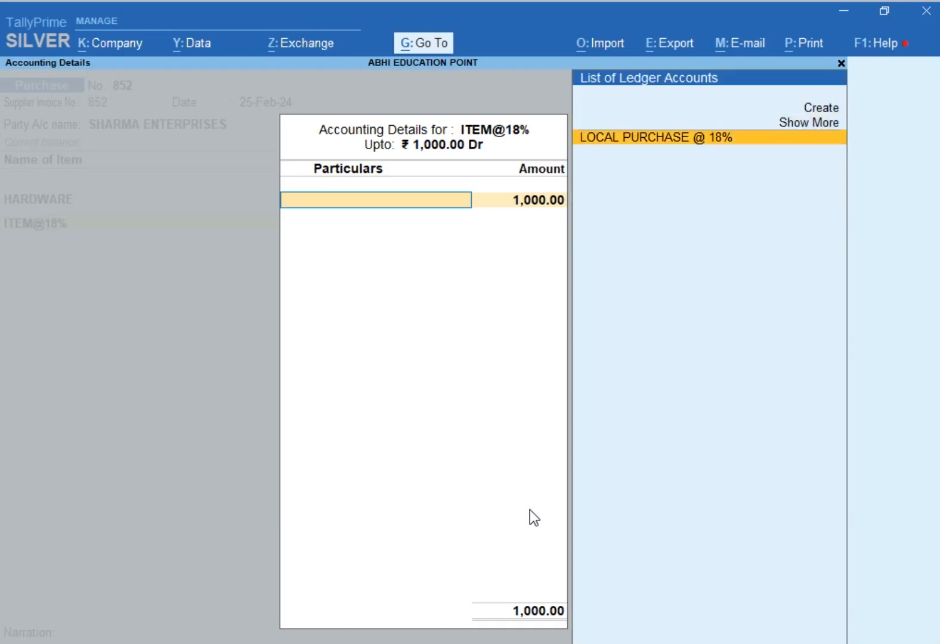
key(Return)
key(Return)
key(Return)
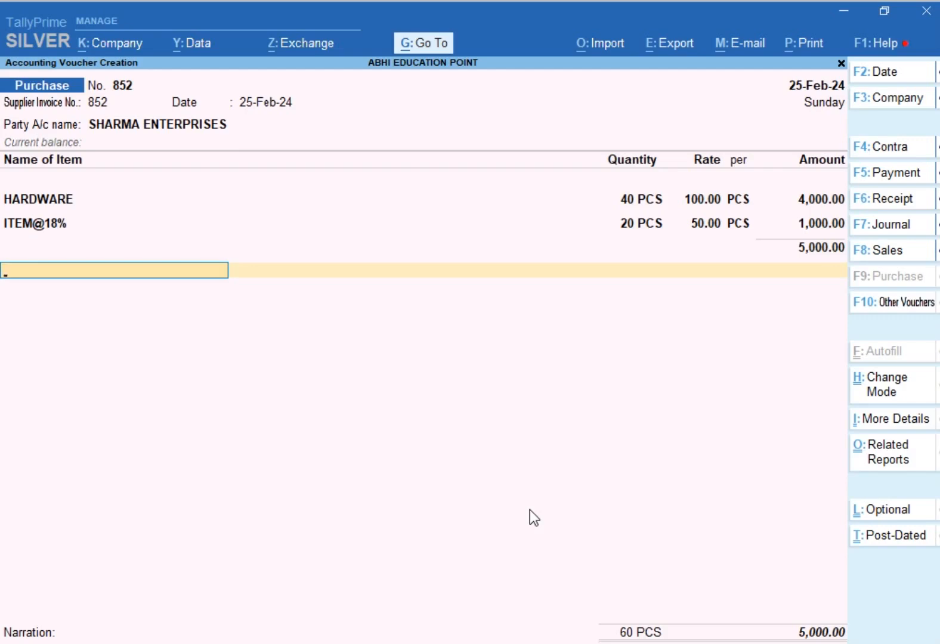
- Start a new ledger from the voucher, named CGST INPUT, under the Duties & Taxes group
key(alt+c)
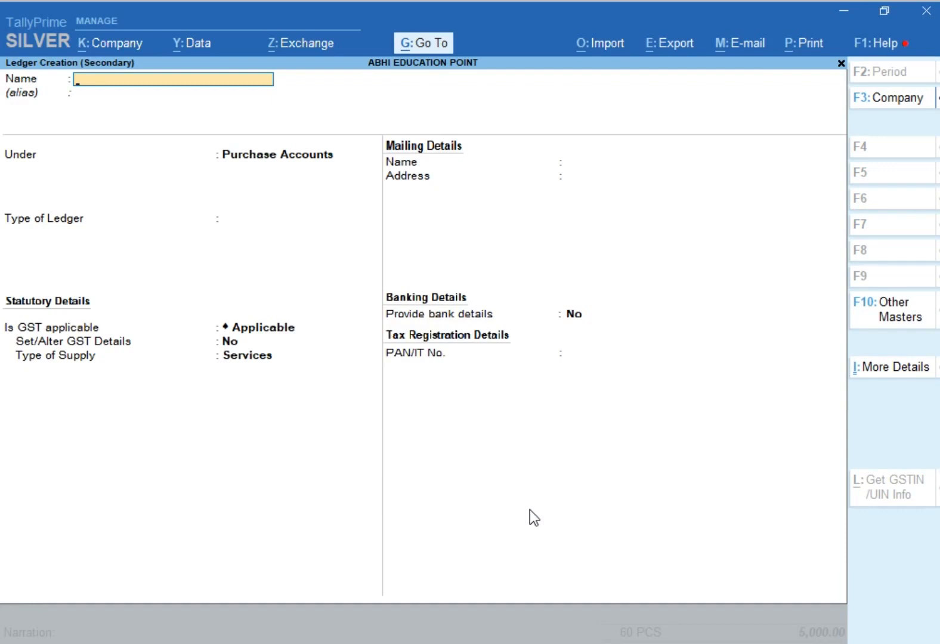
text(CGST INPUT)
key(Return)
key(Return)
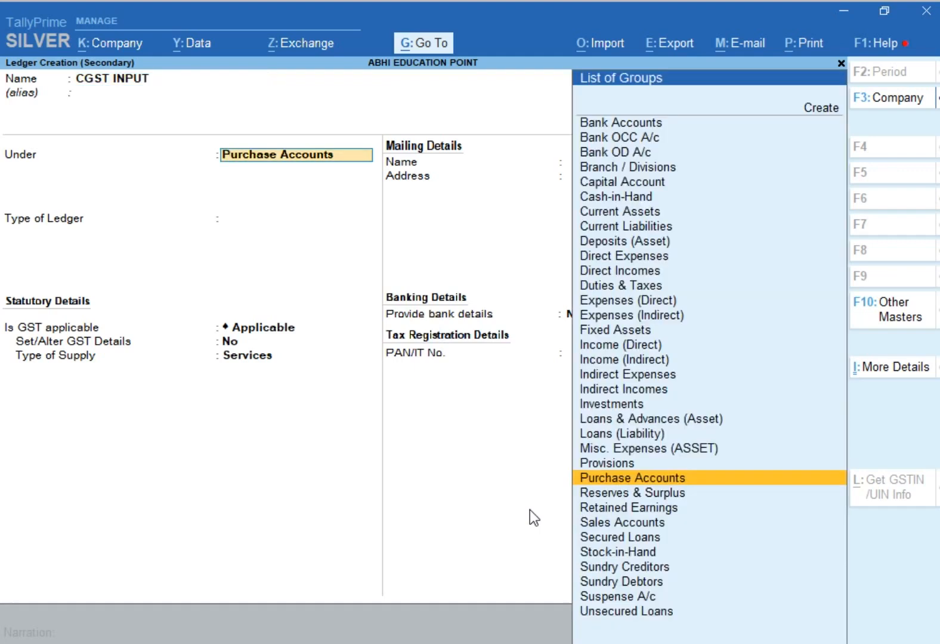
text(DU)
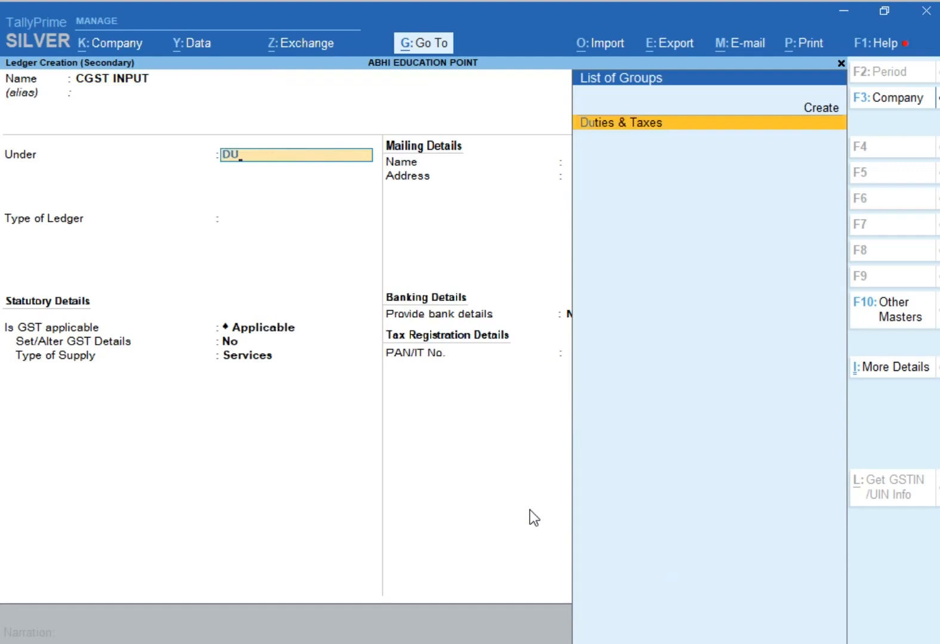
key(Return)
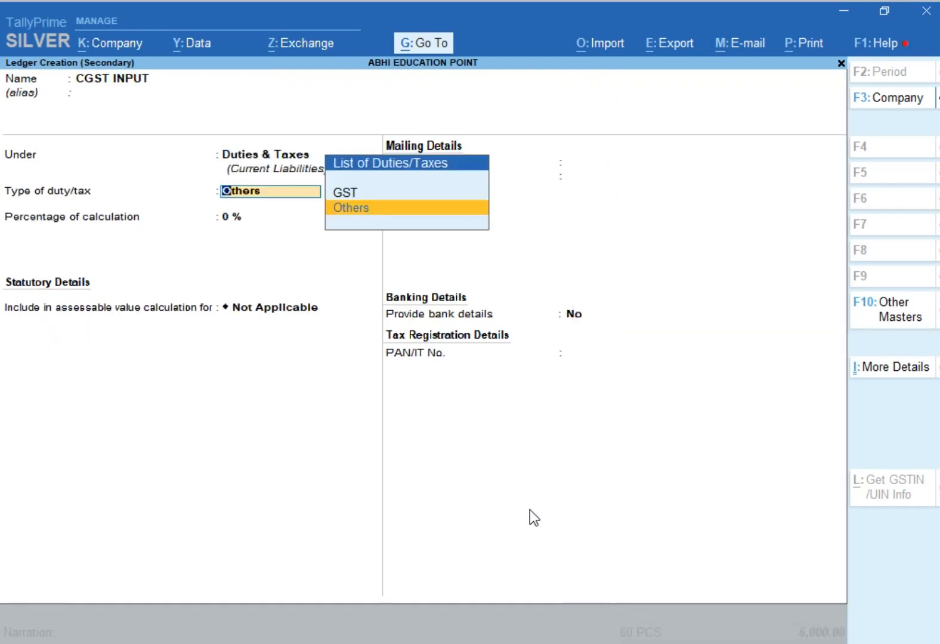
- Set CGST INPUT's duty type to GST and tax type to Central Tax, save the ledger and accept its amount in the voucher
key(Up)
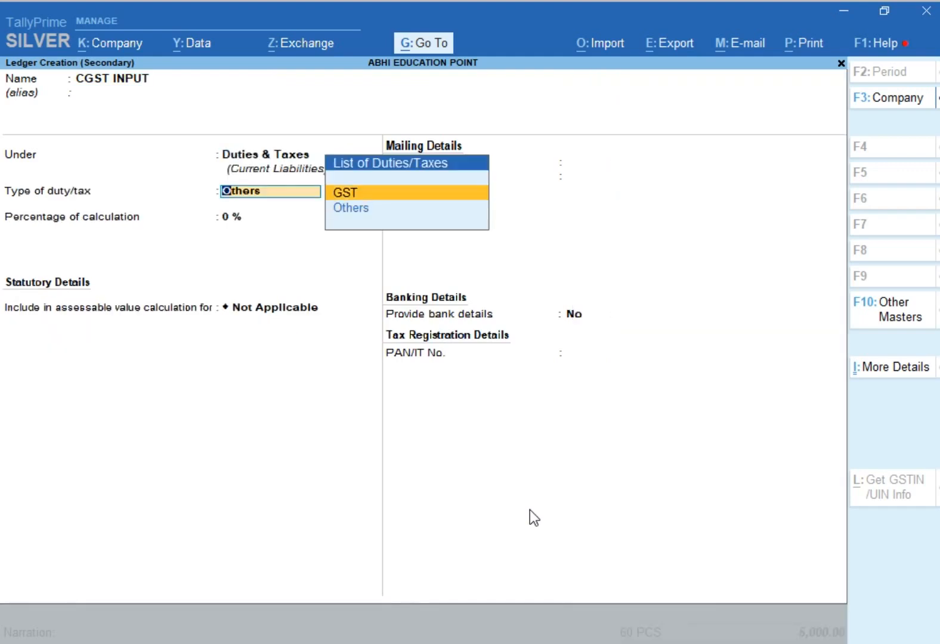
key(Return)
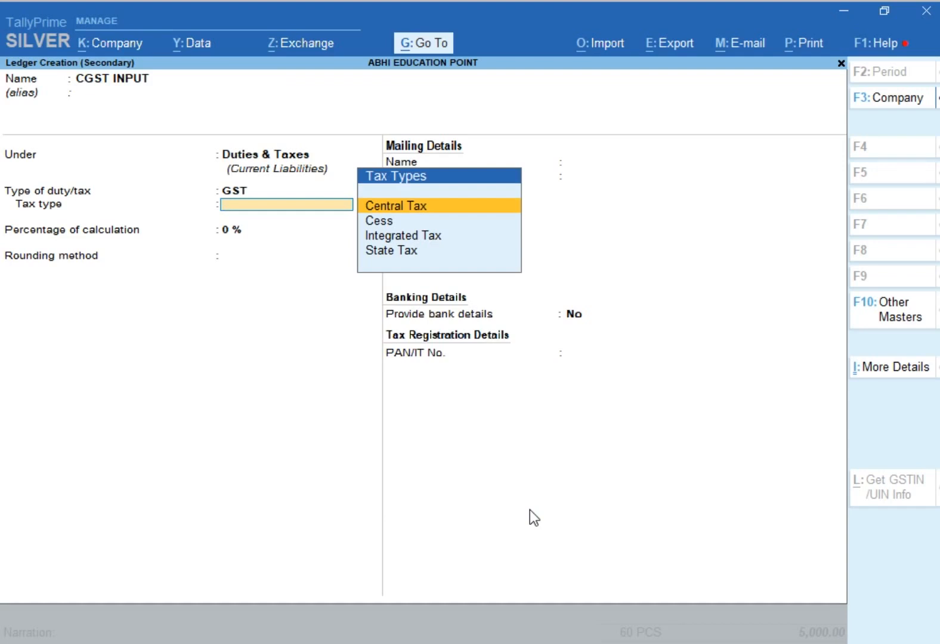
key(Return)
key(Return)
key(Return)
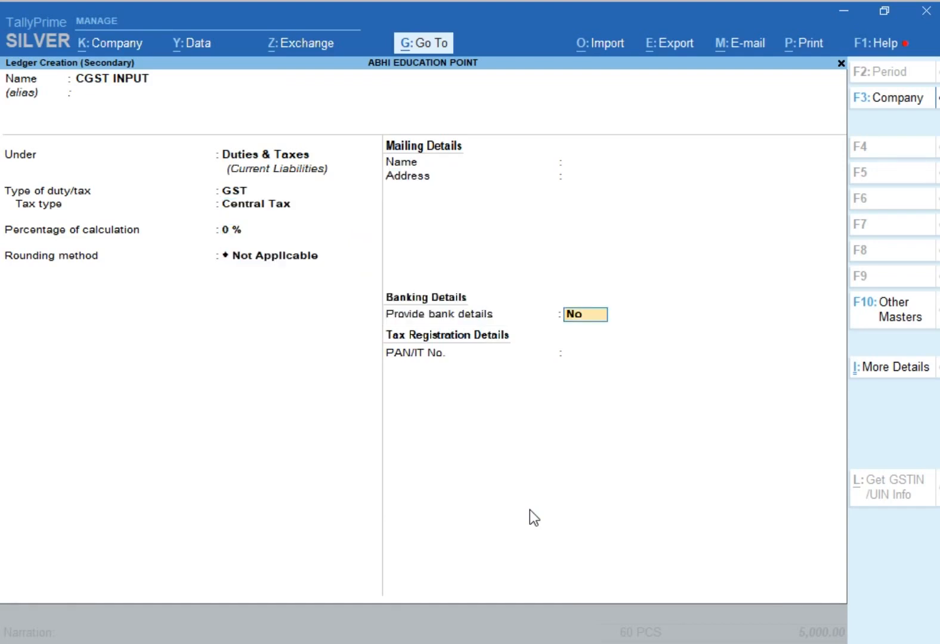
key(Return)
key(Return)
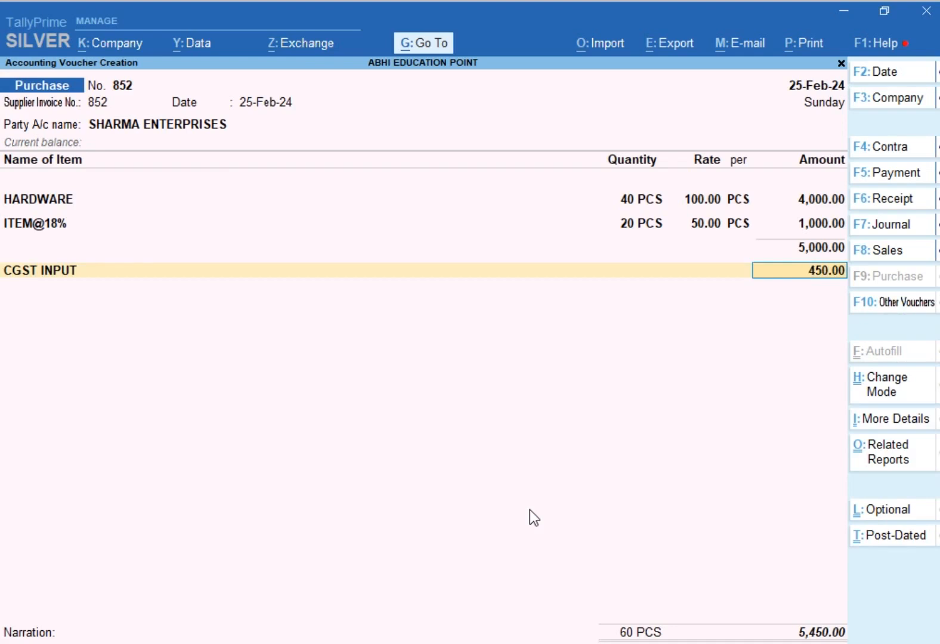
key(Return)
- Start another new ledger from the voucher, named SGST INPUT, under the Duties & Taxes group
key(alt+c)
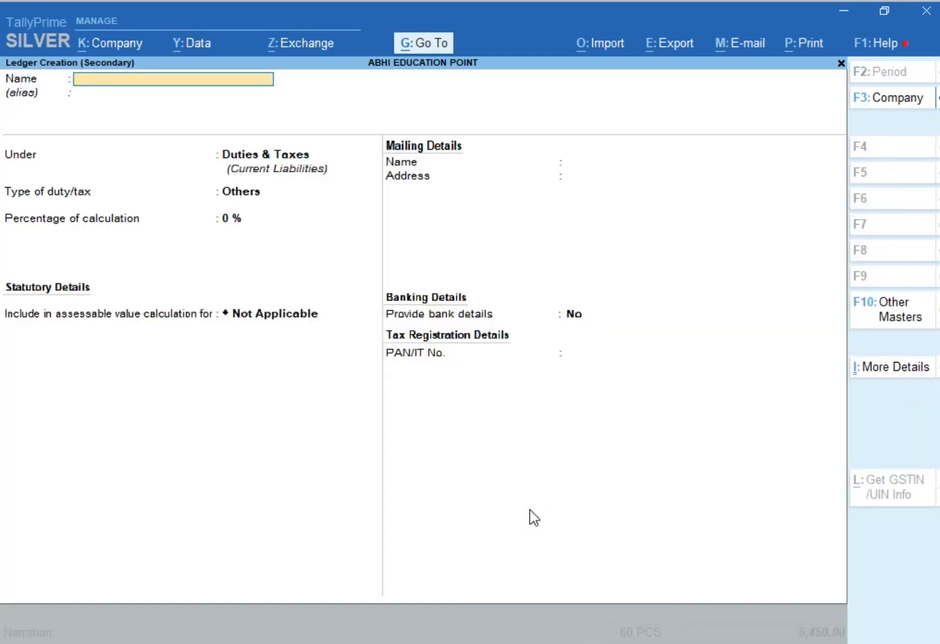
text(SGST INPUT)
key(Return)
key(Return)
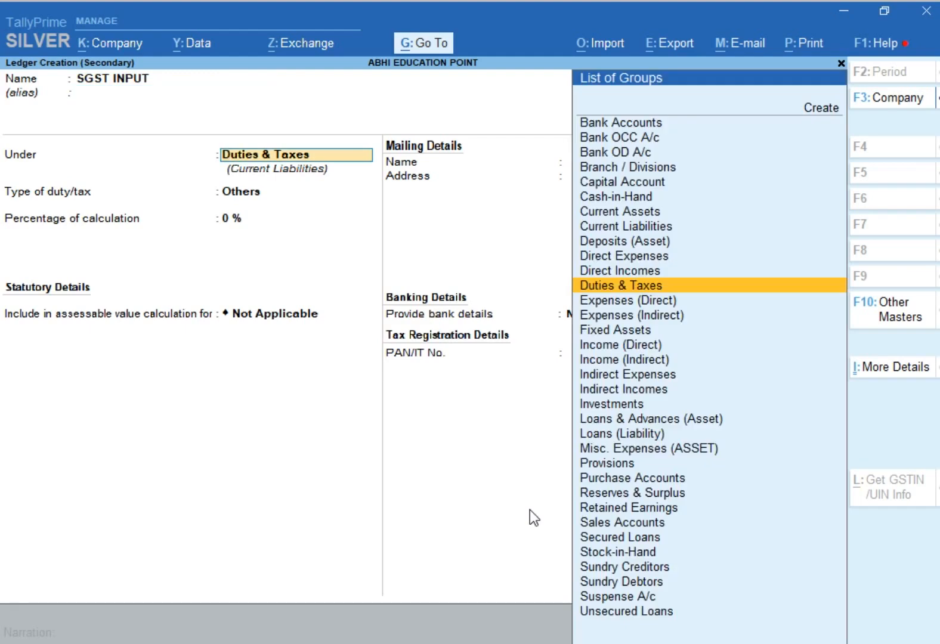
key(Return)
- Set SGST INPUT's duty type to GST and tax type to State Tax, save the ledger and accept its amount in the voucher
key(Up)
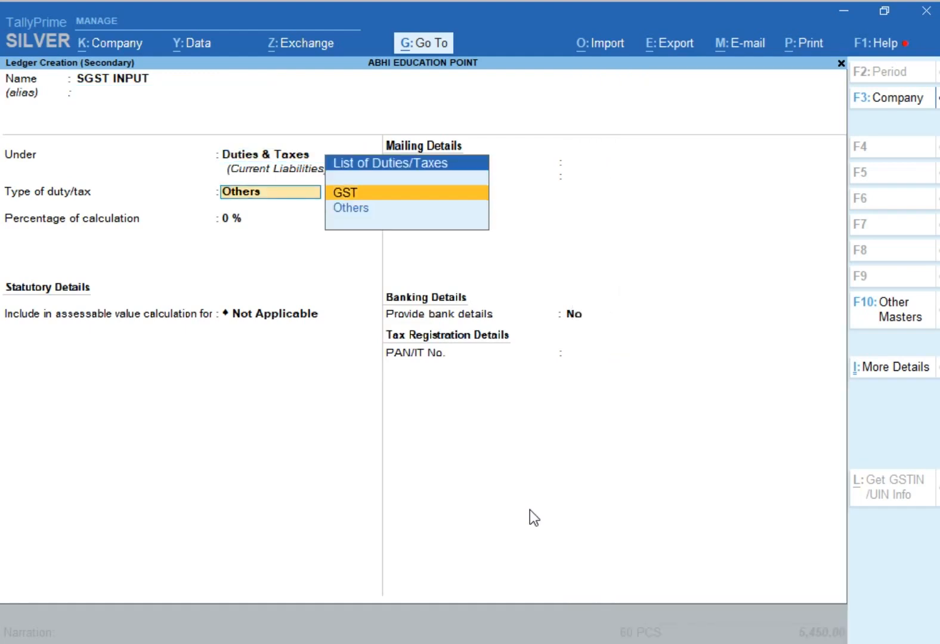
key(Return)
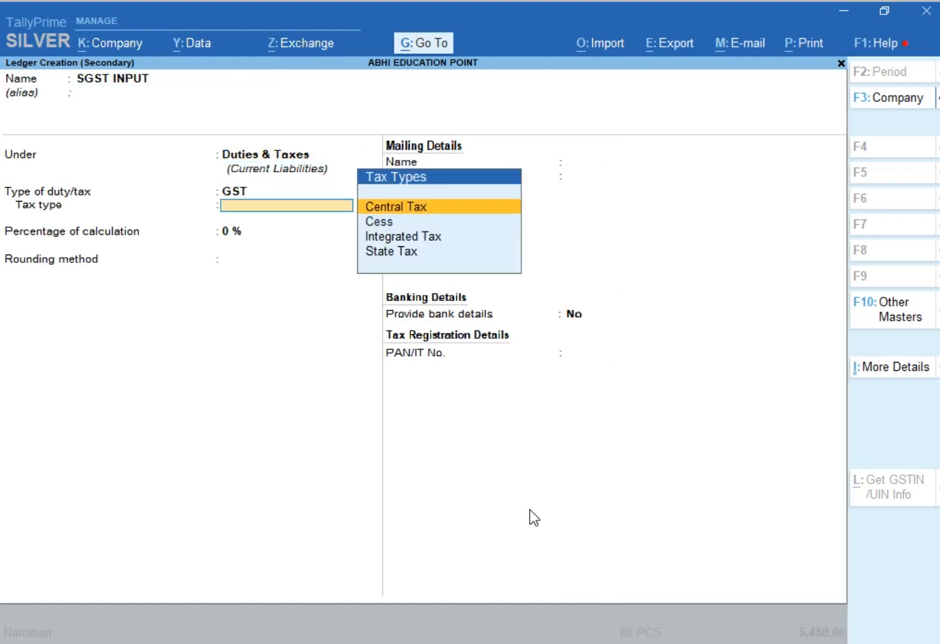
key(Down)
key(Down)
key(Down)
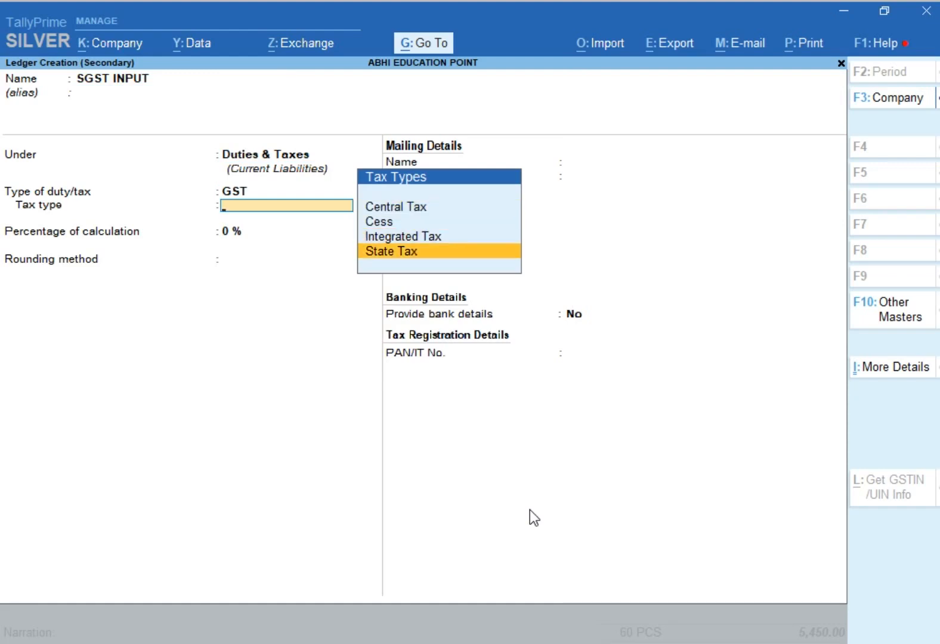
key(Return)
key(Return)
key(Return)
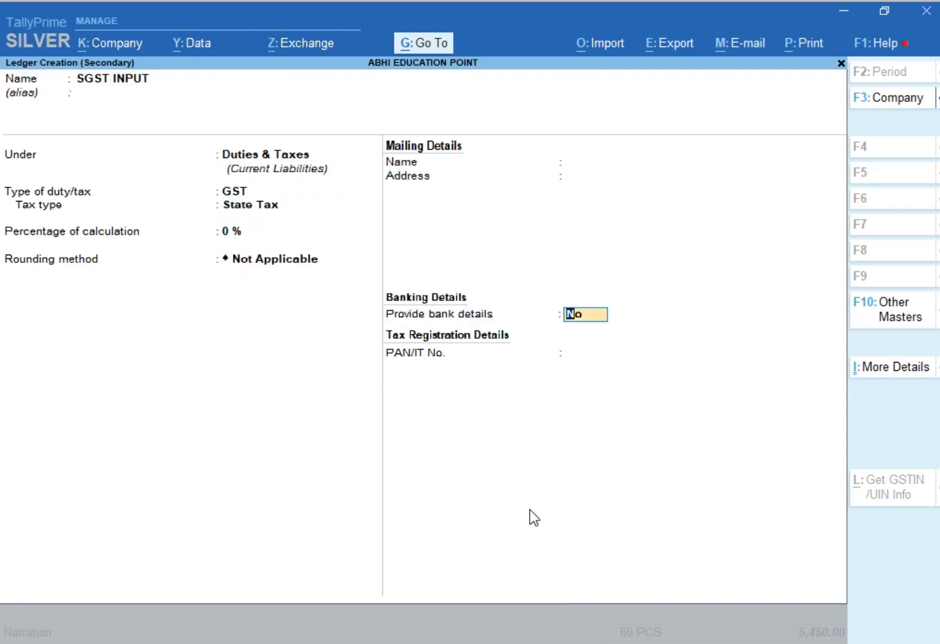
key(Return)
key(Return)
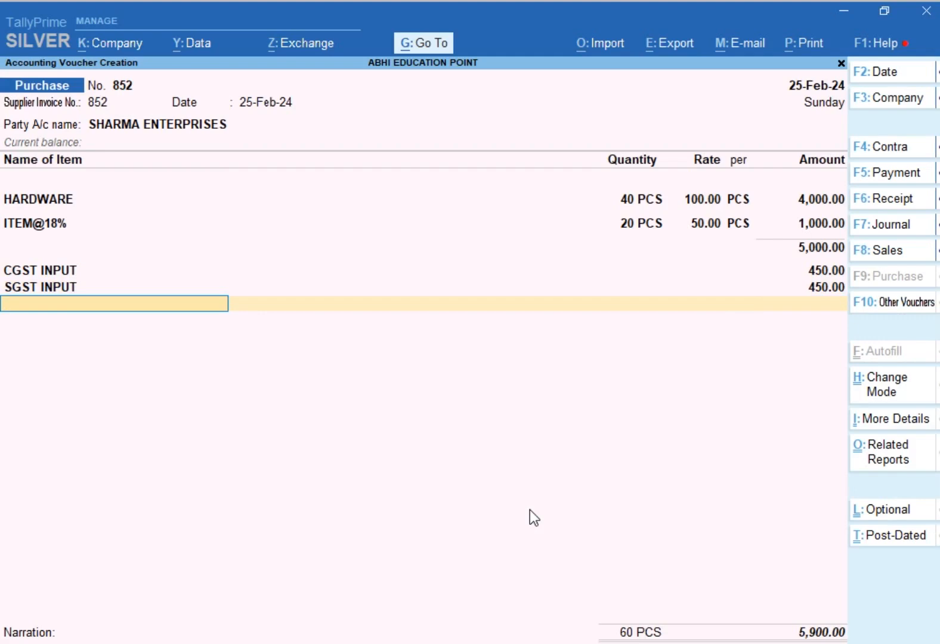
- End the tax ledger list, record the bill as New Ref 852 for the full amount and save the purchase voucher without a narration
key(Return)
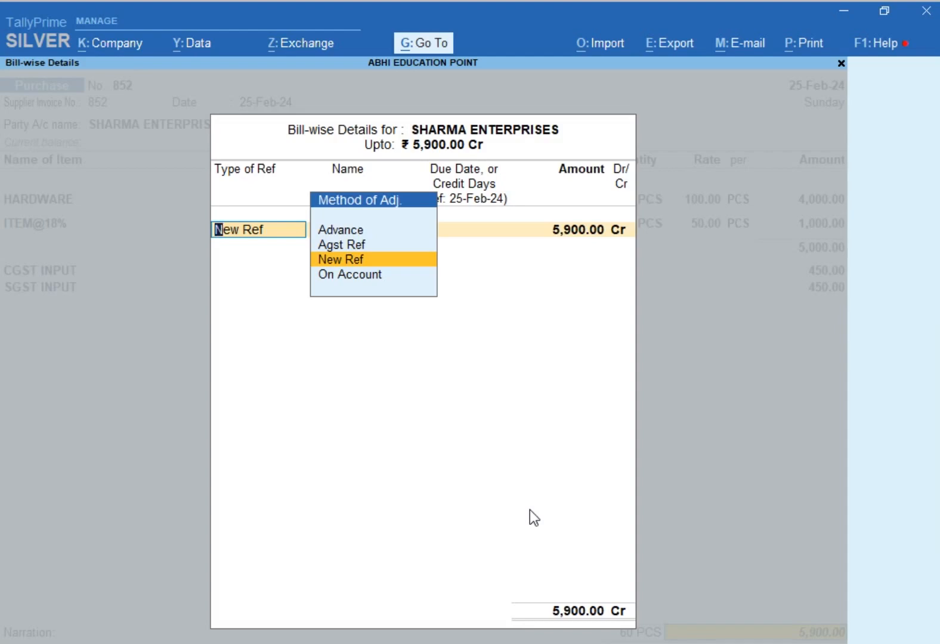
key(Return)
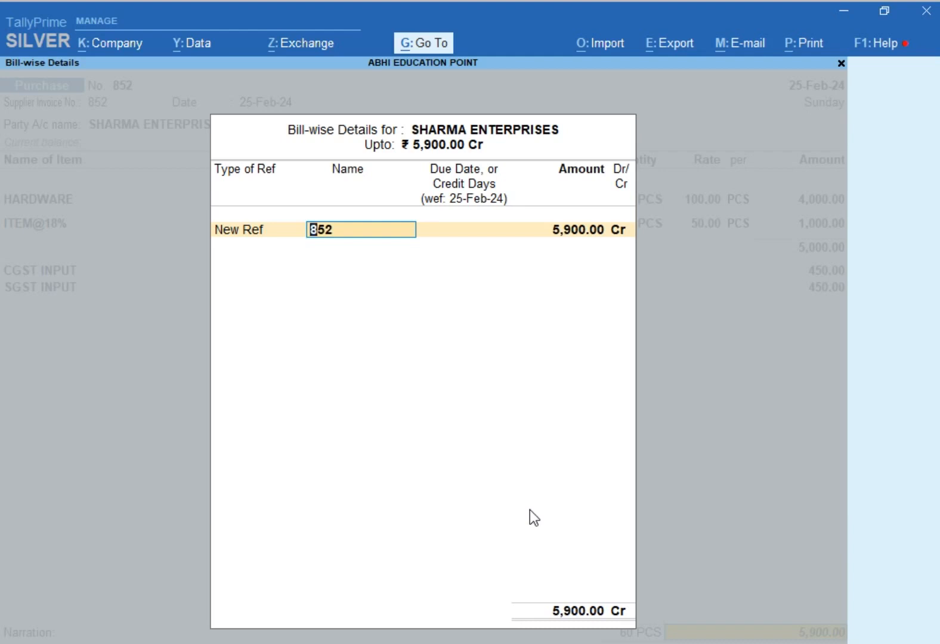
key(Return)
key(Return)
key(Return)
key(Return)
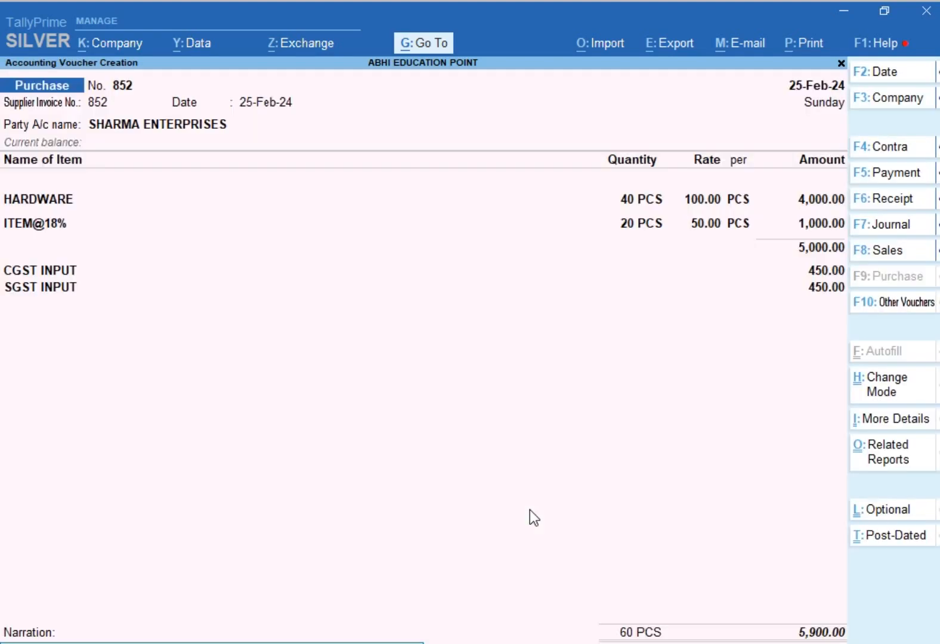
key(Return)
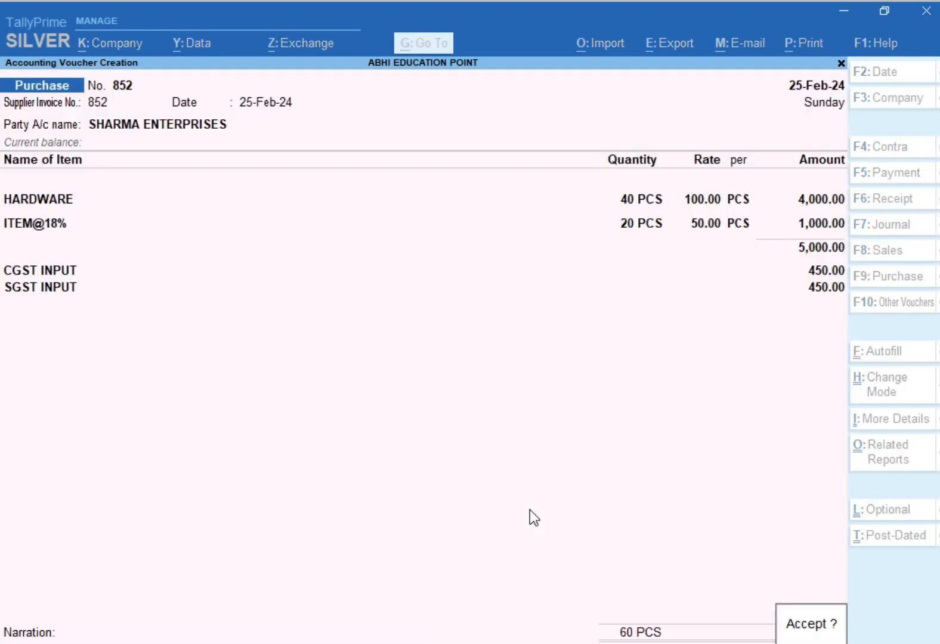
key(Return)
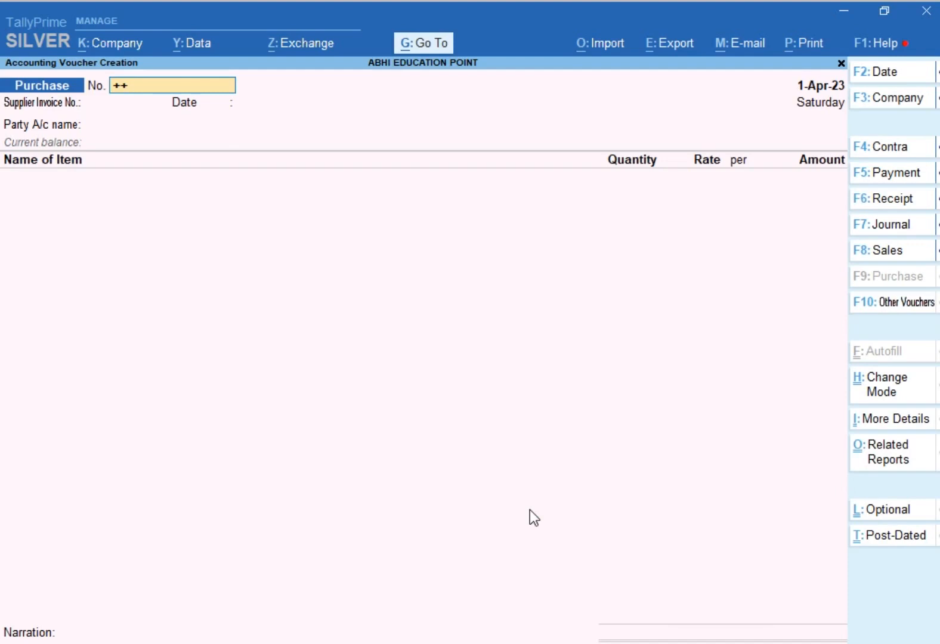
- Leave purchase entry and start a new payment voucher from the Gateway of Tally
key(Escape)
key(Escape)
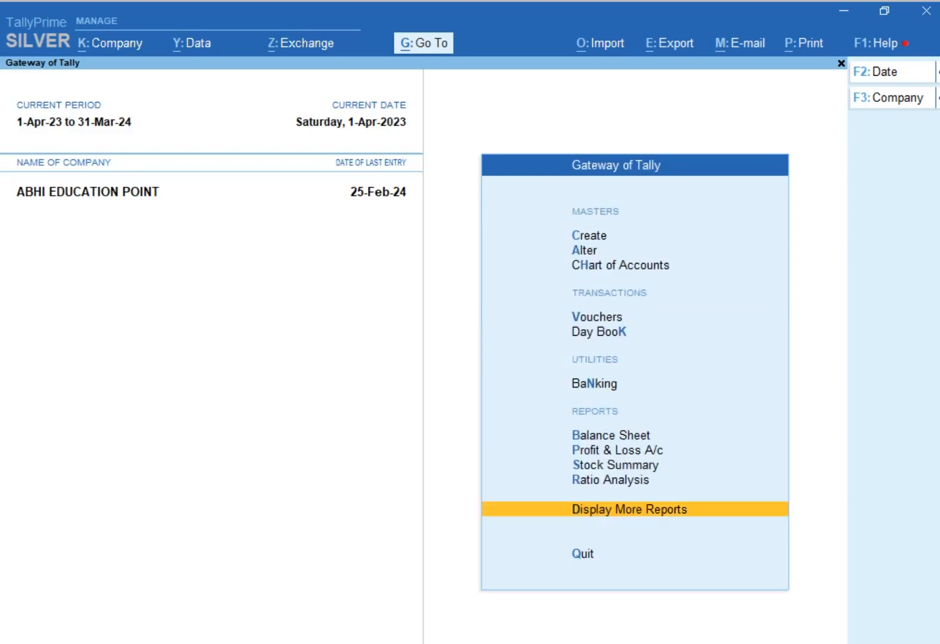
key(Up)
key(Up)
key(Up)
key(Up)
key(Up)
key(Up)
key(Up)
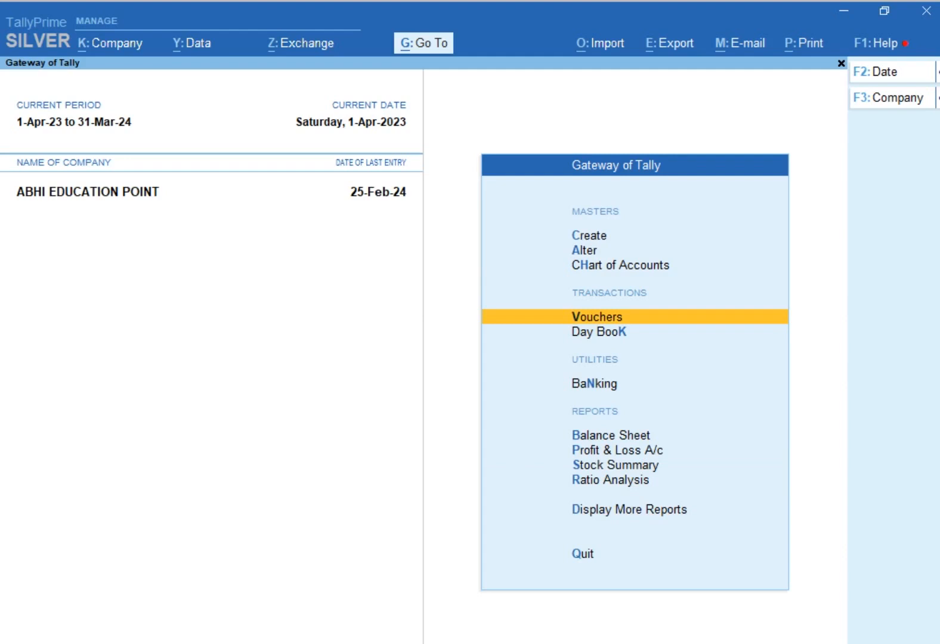
key(Return)
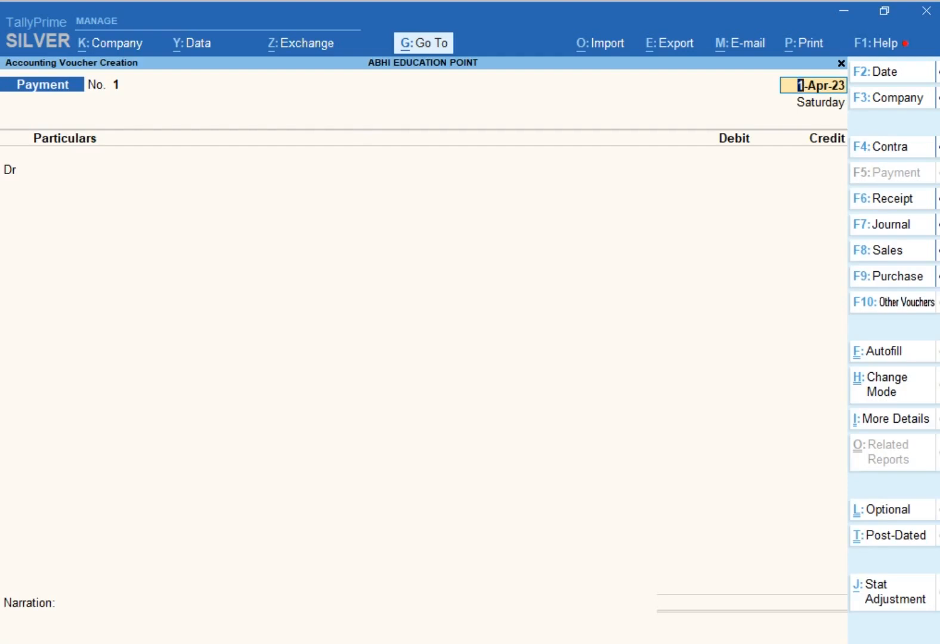
click(903, 278)
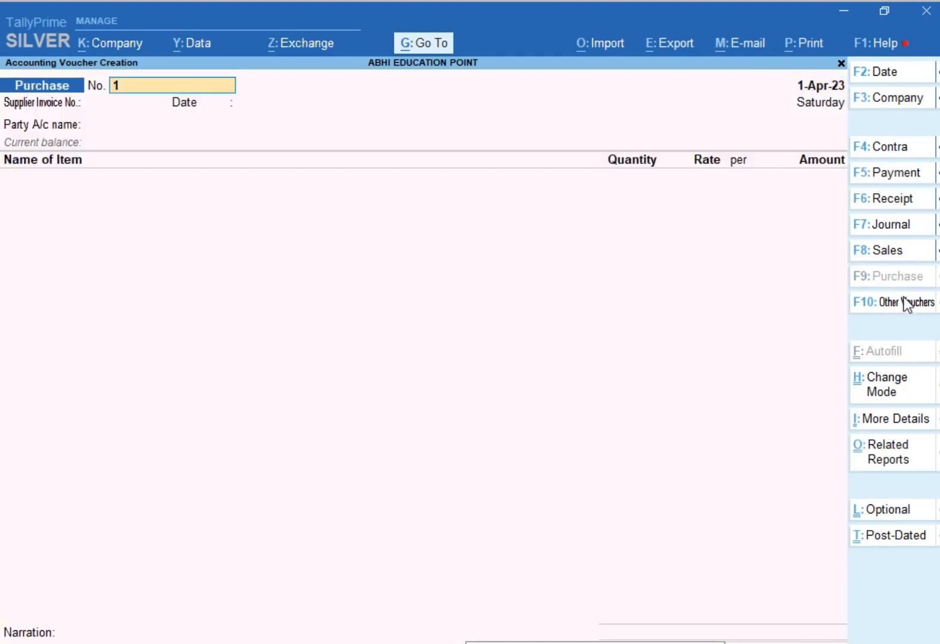
click(901, 177)
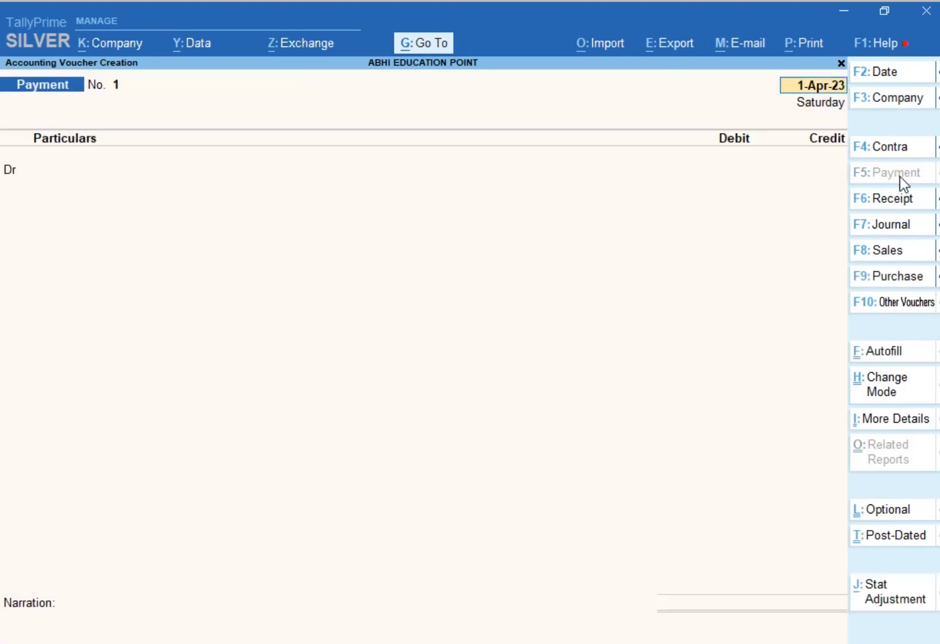
- Date the payment voucher 28-Feb-24 and choose SHARMA ENTERPRISES as the debit ledger
text(28)
key(Return)
key(Down)
key(Down)
key(Down)
key(Down)
key(Down)
key(Down)
key(Down)
key(Down)
key(Down)
key(Down)
key(Down)
key(Down)
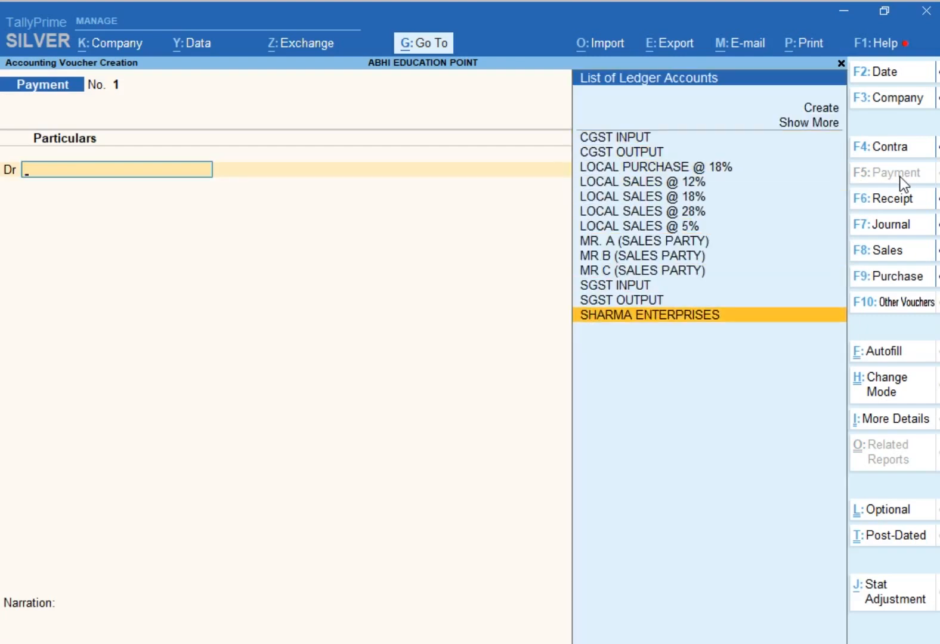
key(Return)
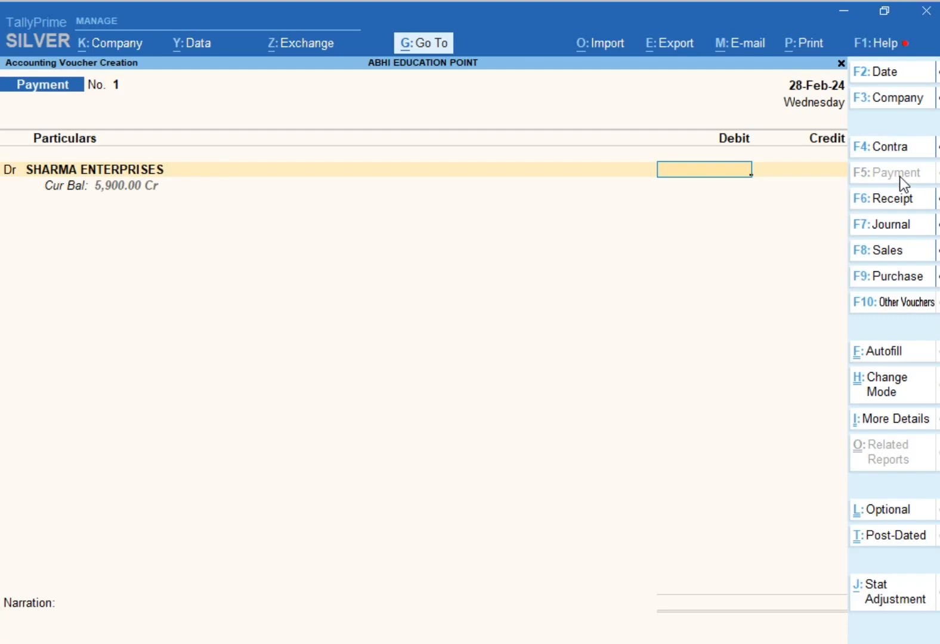
- Enter 5,900 as SHARMA ENTERPRISES' debit amount and allocate it as Agst Ref to pending bill 852
text(5900)
key(Return)
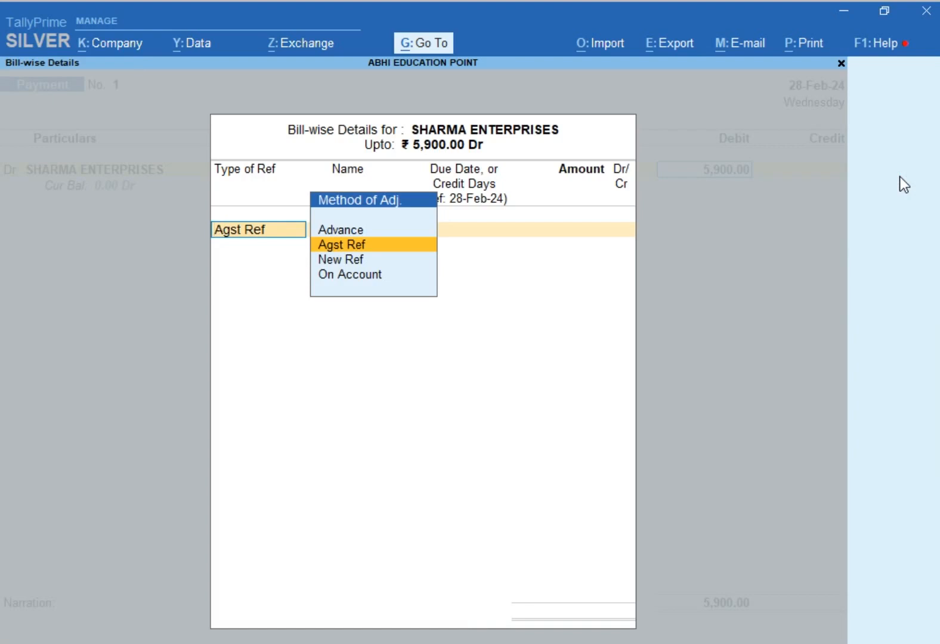
key(Return)
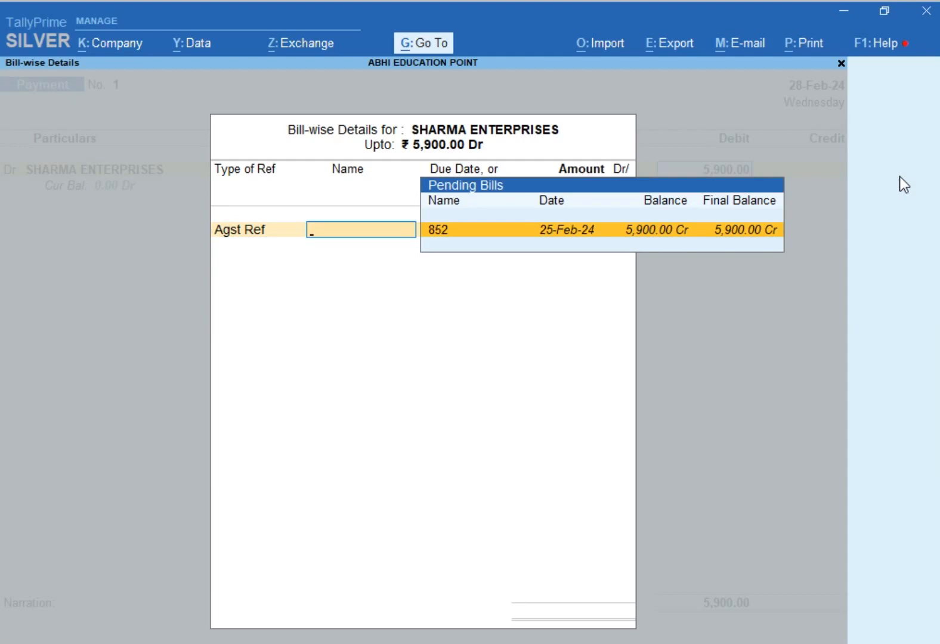
key(Return)
key(Return)
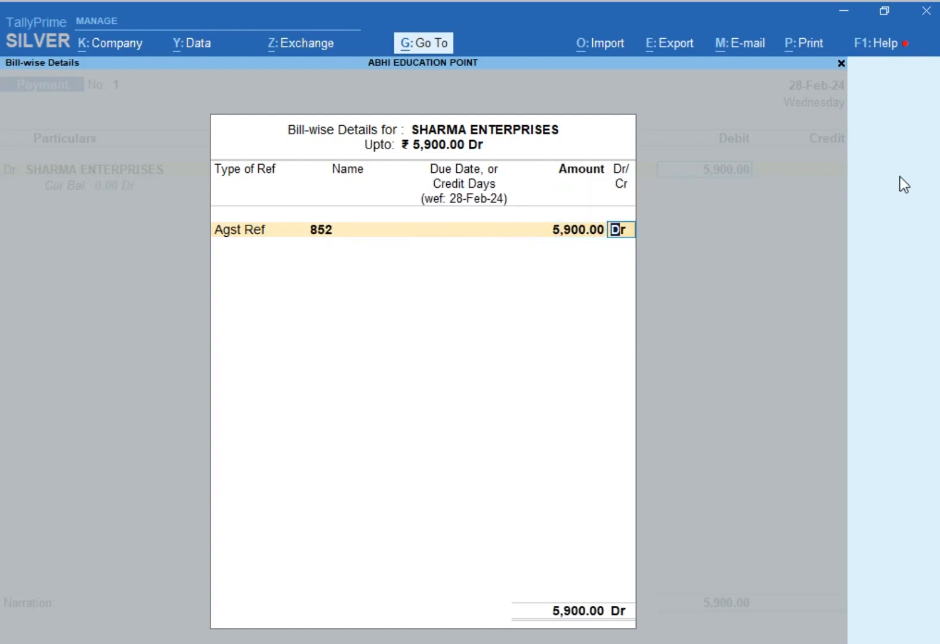
key(Return)
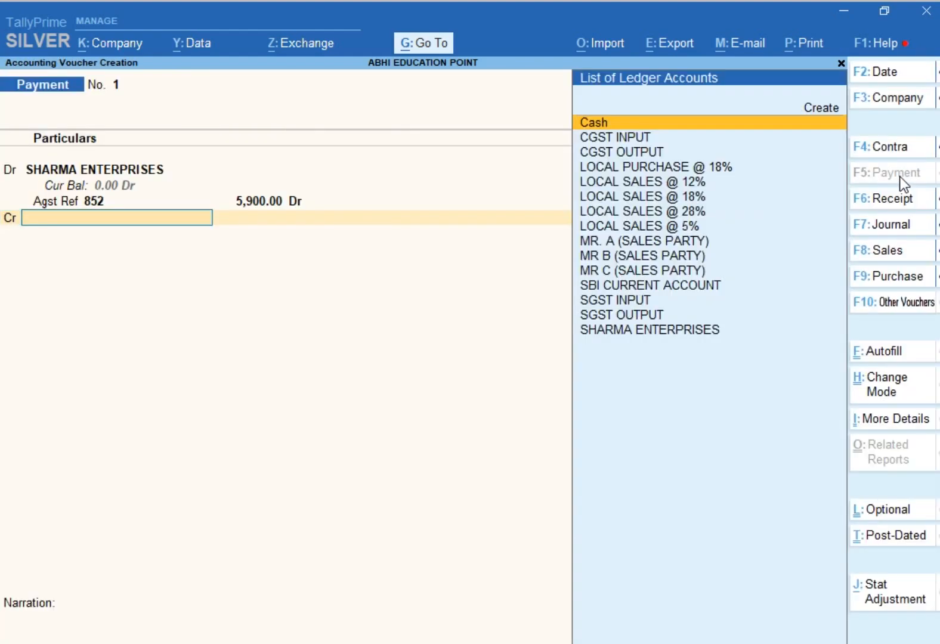
- Choose SBI CURRENT ACCOUNT as the credit ledger of the payment voucher
key(Down)
key(Down)
key(Down)
key(Down)
key(Down)
key(Down)
key(Down)
key(Down)
key(Down)
key(Down)
key(Down)
key(Down)
key(Down)
key(Up)
key(Up)
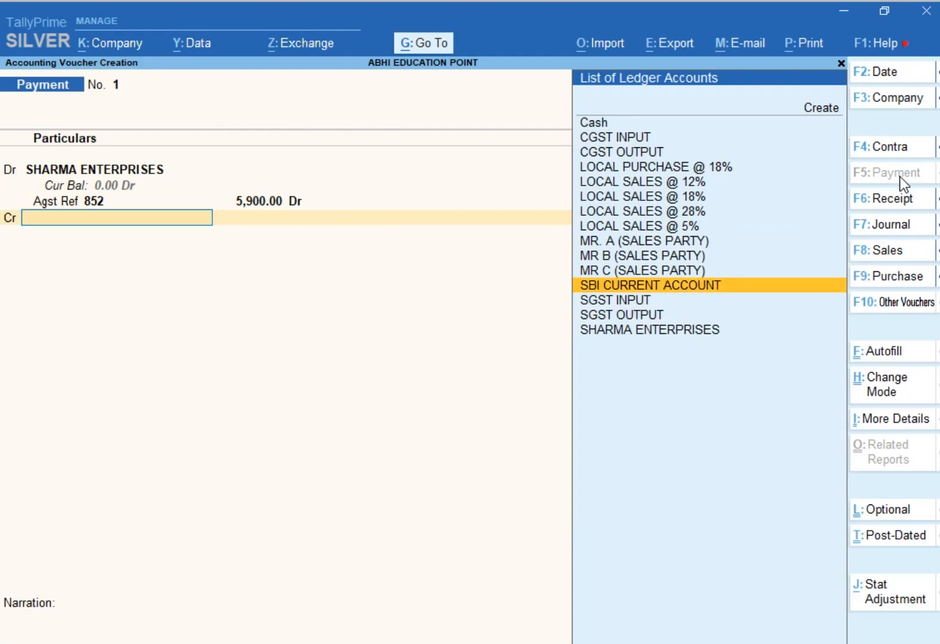
key(Return)
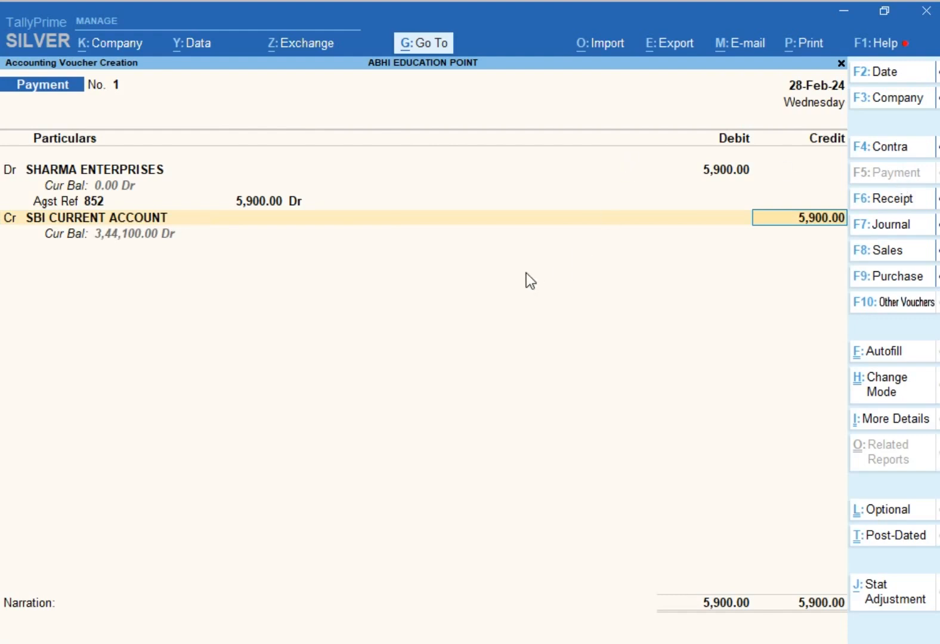
- Accept the credit amount and cheque allocation without an instrument number, save the payment voucher and return to the Gateway of Tally
key(Return)
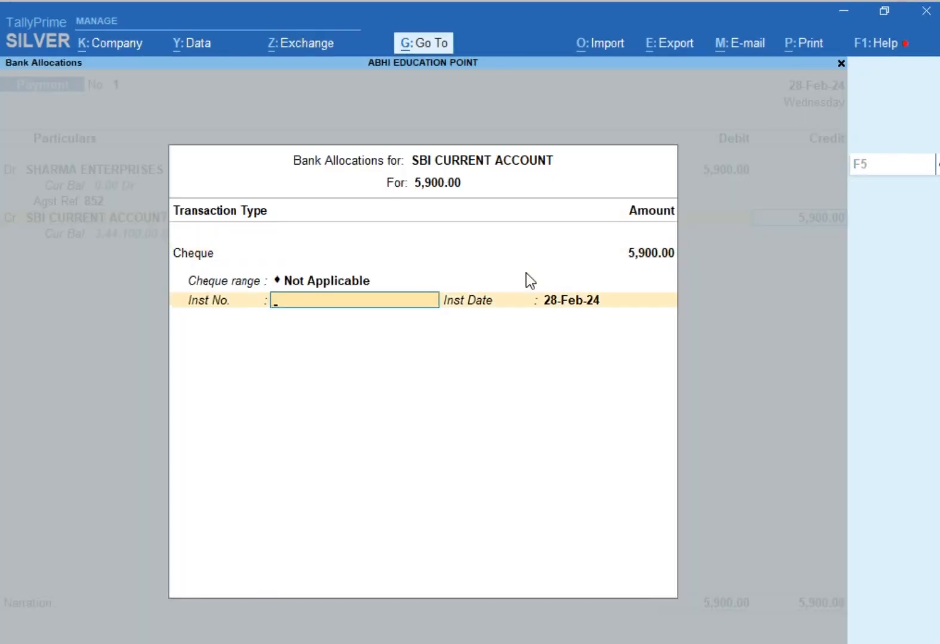
key(Return)
key(Return)
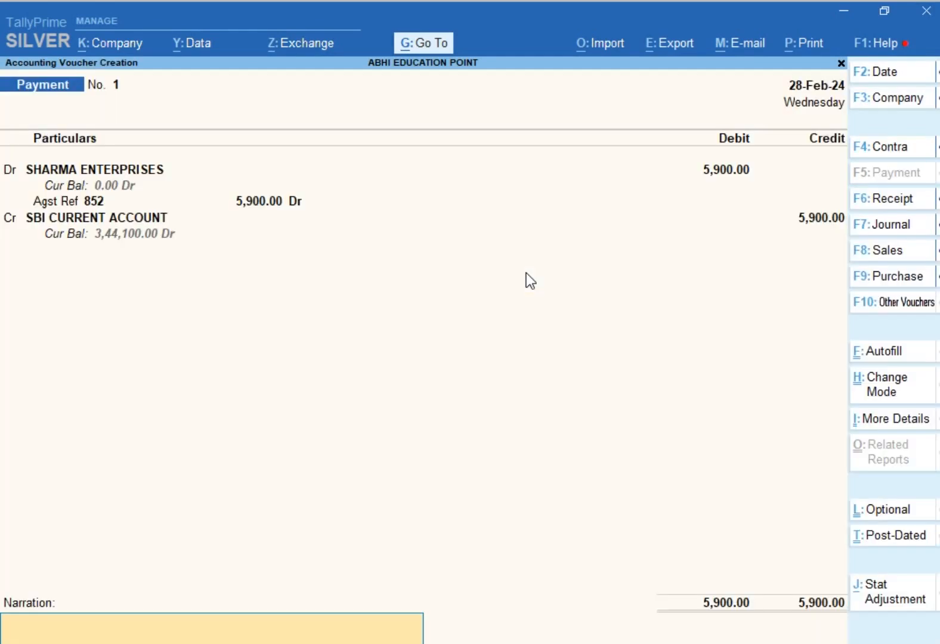
key(Return)
key(Return)
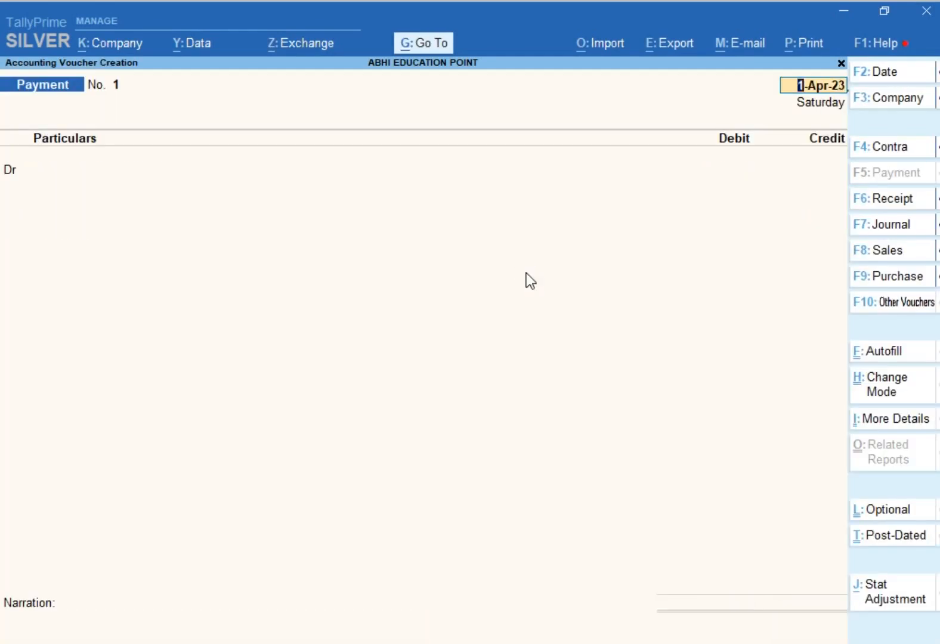
key(Escape)
key(Escape)
key(Return)
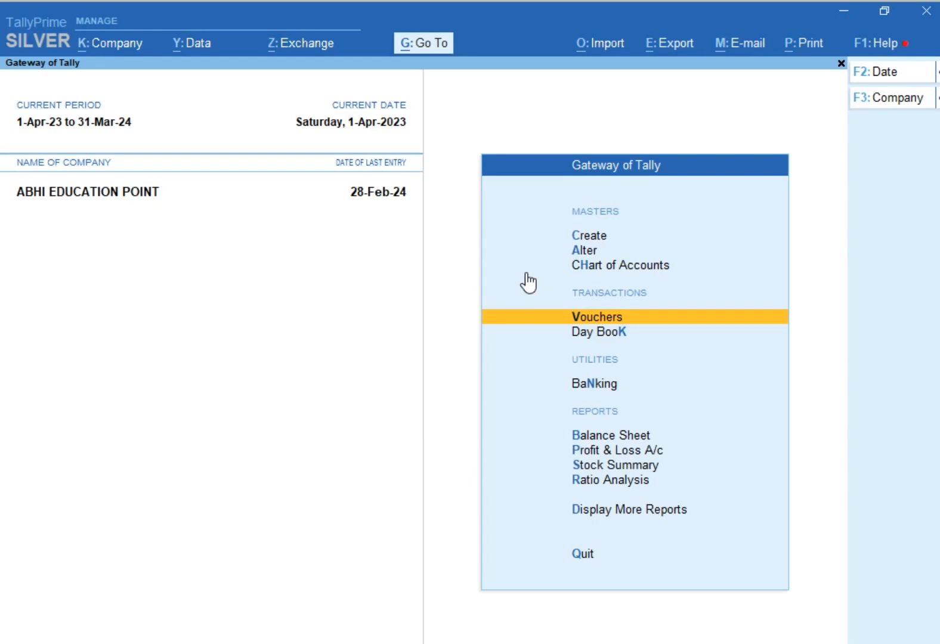
- Display the Purchase Register from the Account Books reports
key(d)
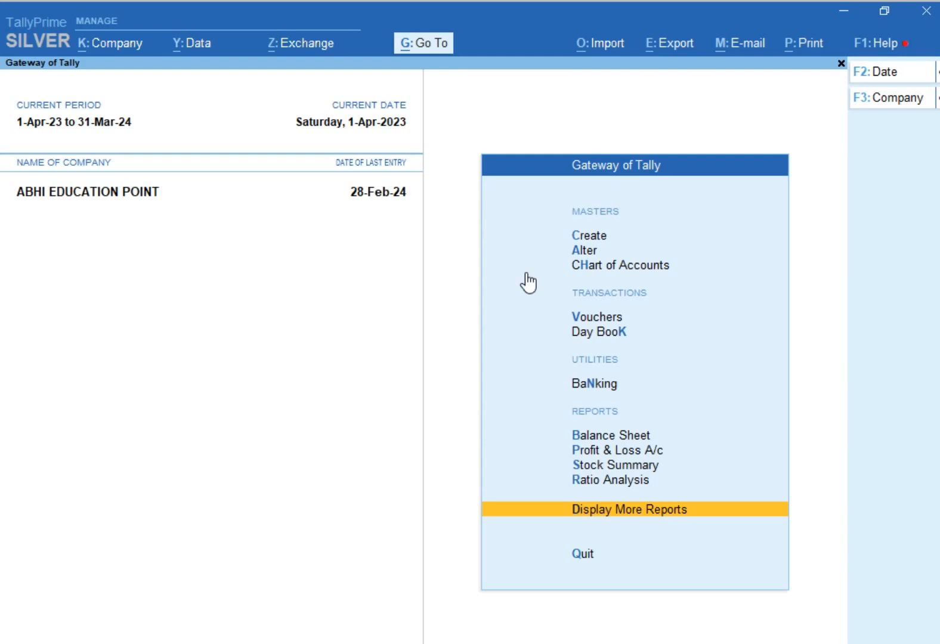
key(Return)
key(Down)
key(Down)
key(Down)
key(Down)
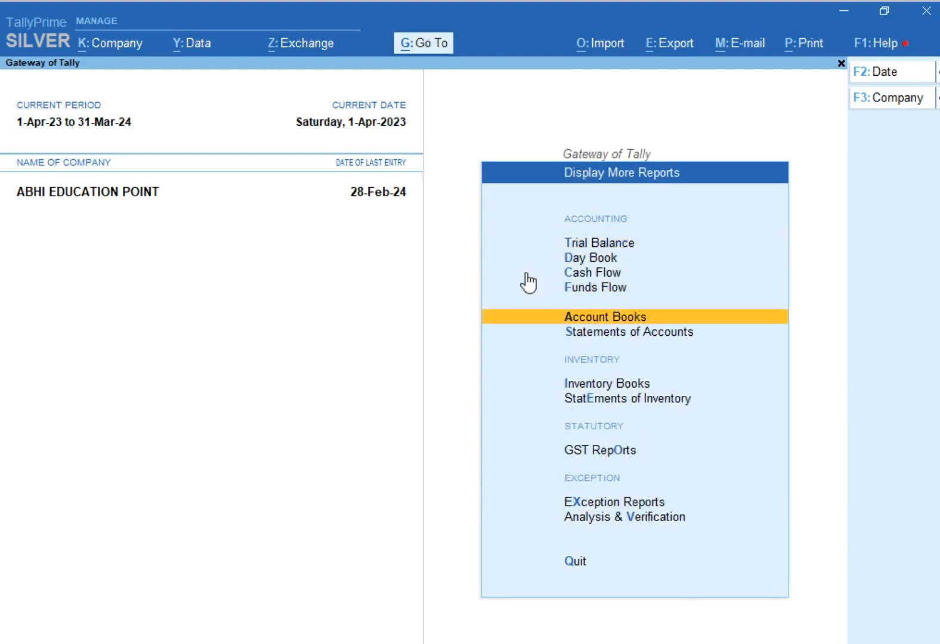
key(Return)
key(Down)
key(Down)
key(Down)
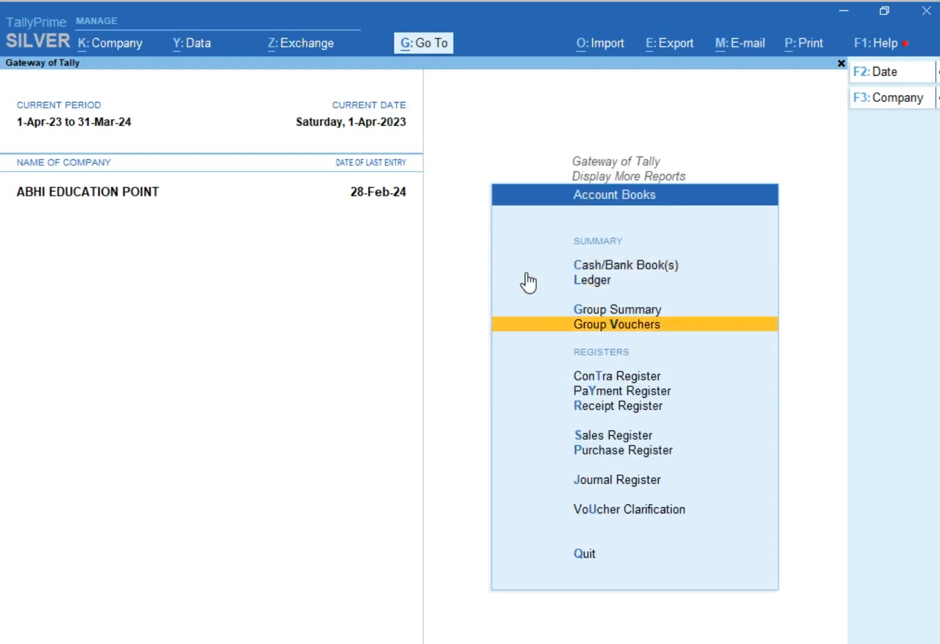
key(Down)
key(Down)
key(Down)
key(Down)
key(Down)
key(Down)
key(Up)
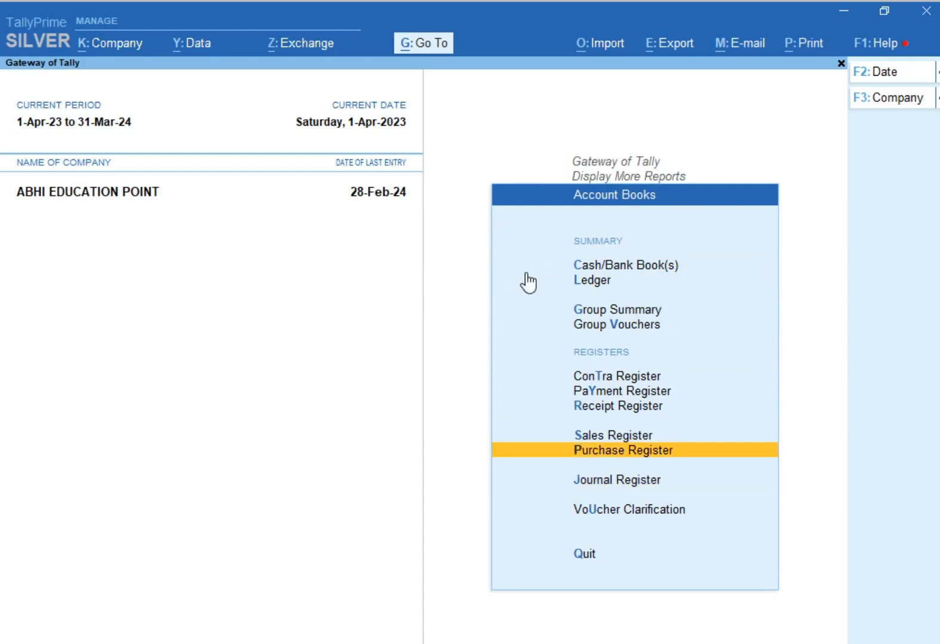
key(Return)
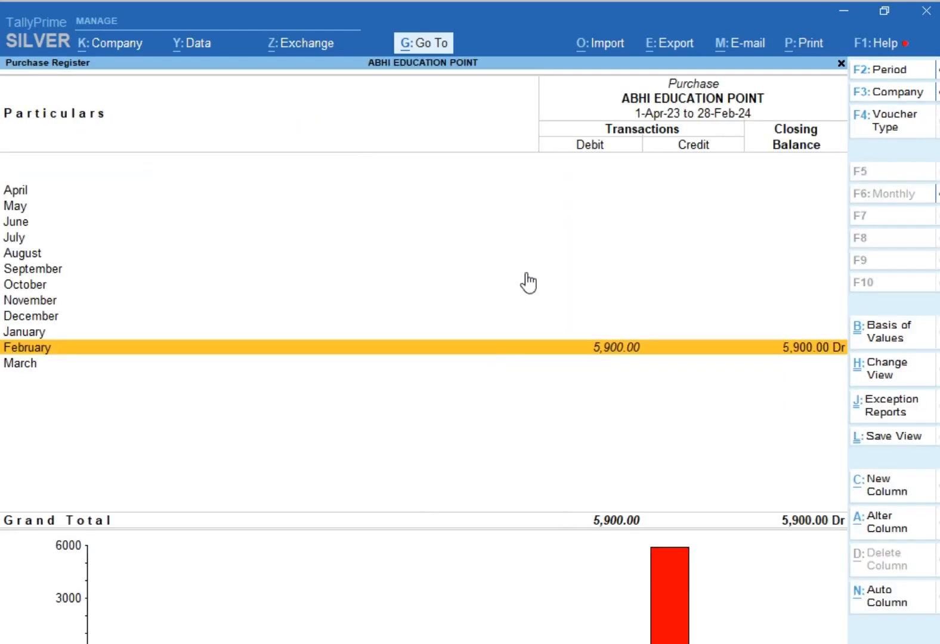
- Look through the register's months and display the list of February's purchase vouchers
key(Up)
key(Up)
key(Up)
key(Up)
key(Up)
key(Up)
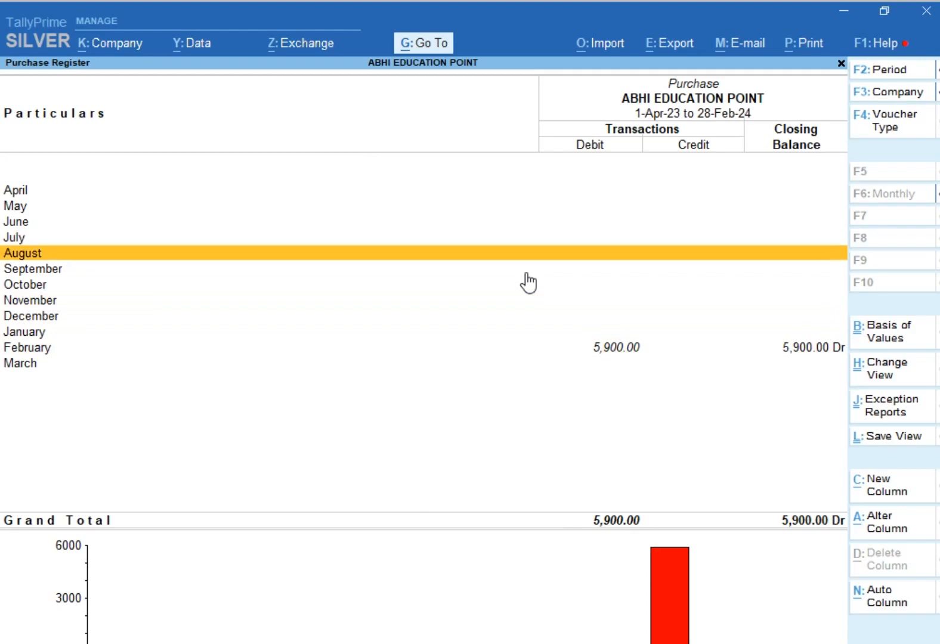
key(Down)
key(Down)
key(Down)
key(Down)
key(Down)
key(Down)
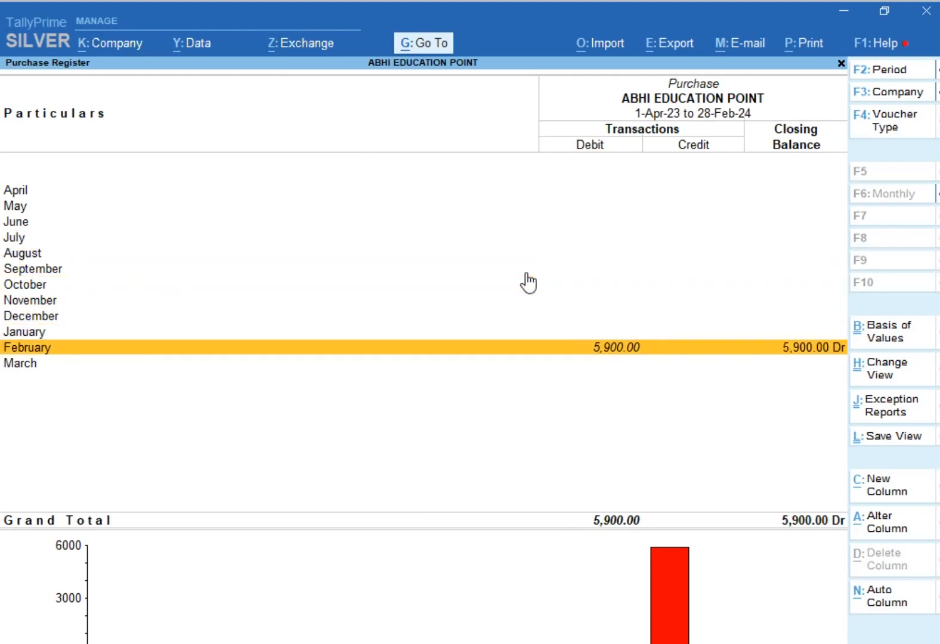
key(Return)
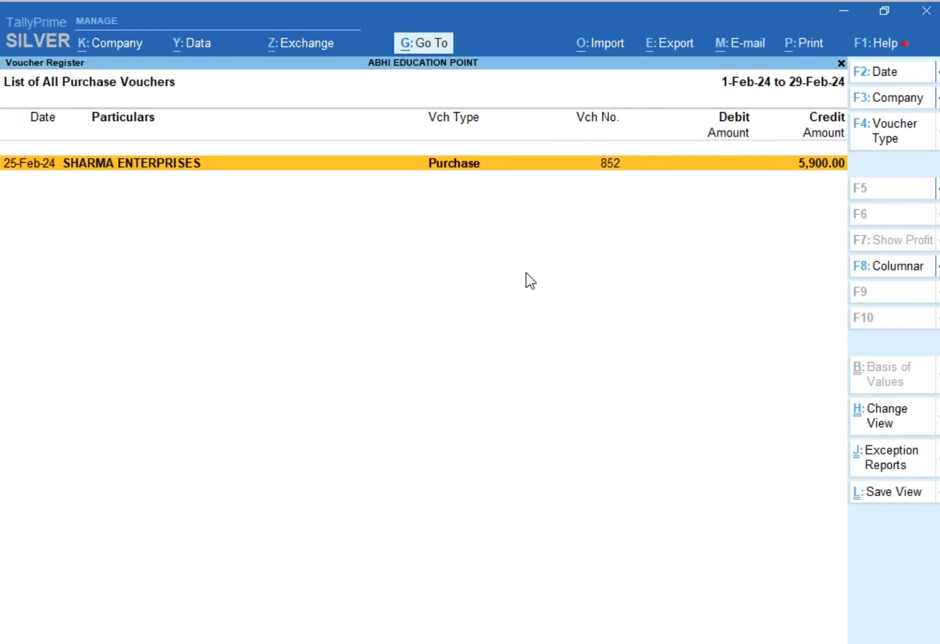
key(alt)
key(alt+F2)
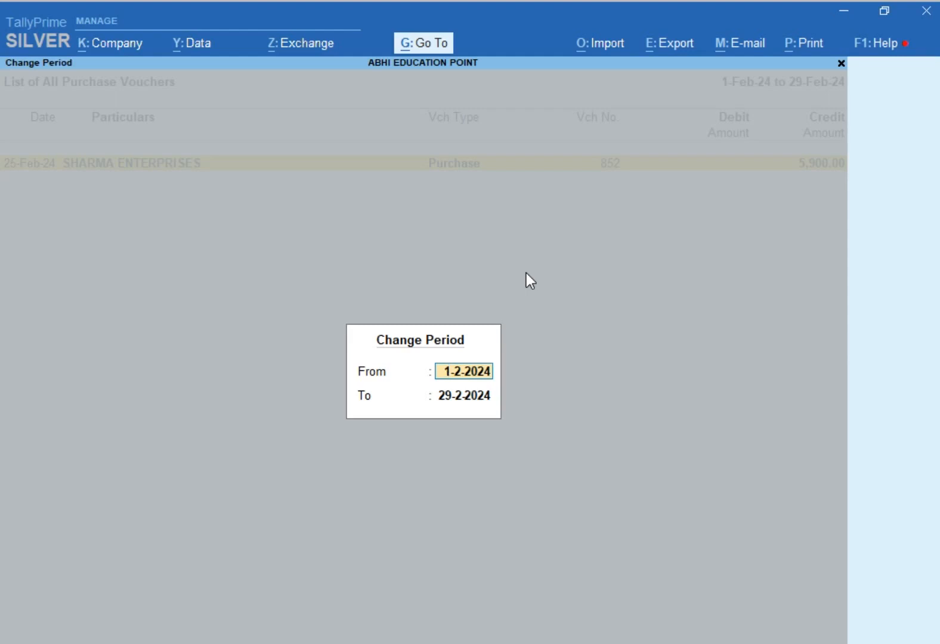
key(Escape)
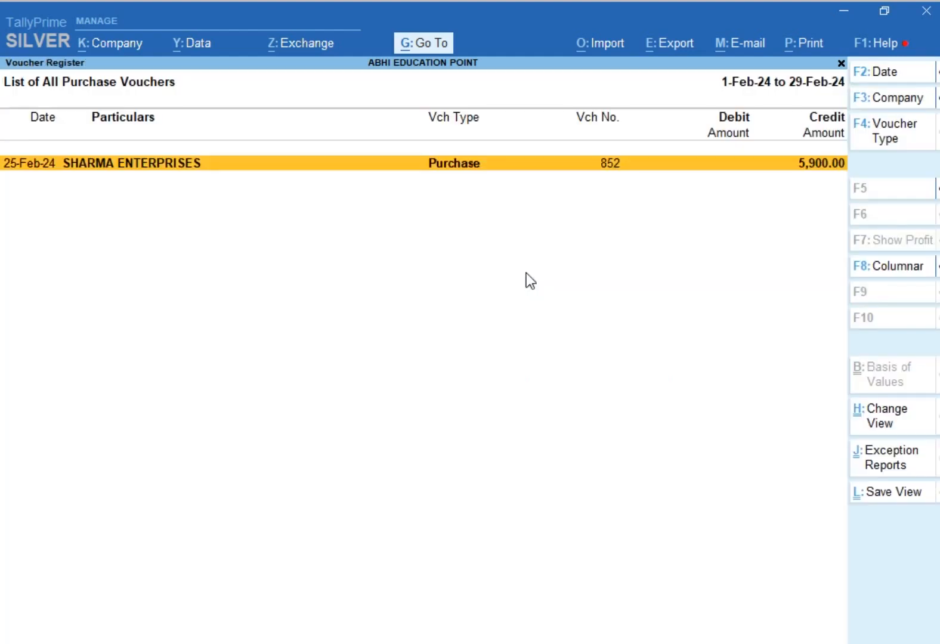
key(alt+F2)
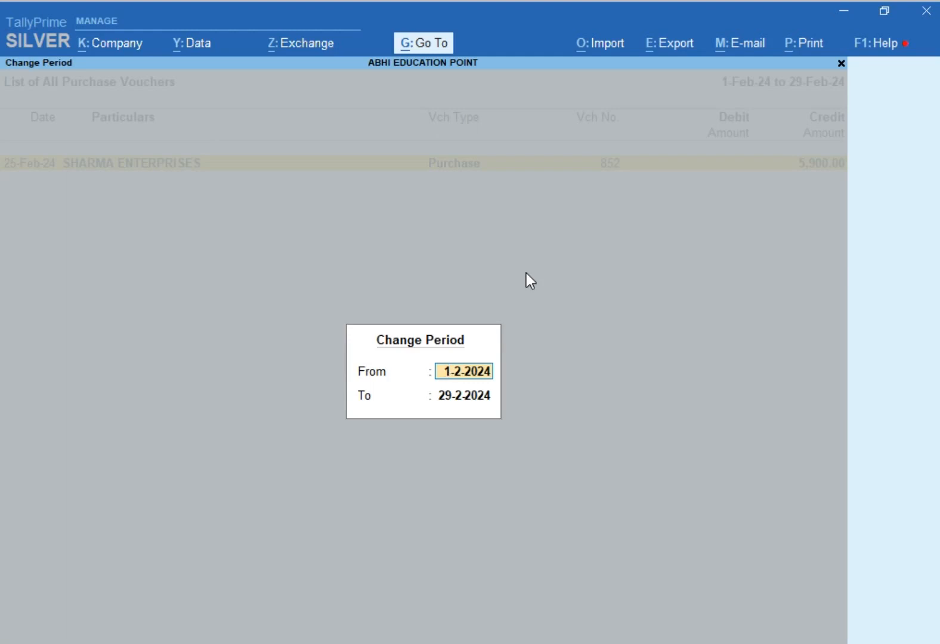
key(Escape)
key(Escape)
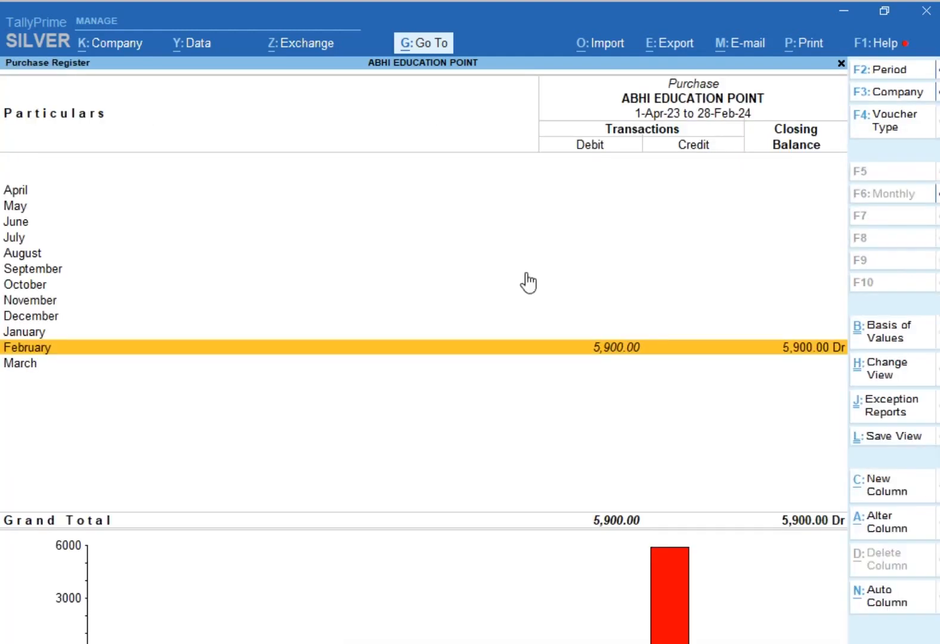
key(Return)
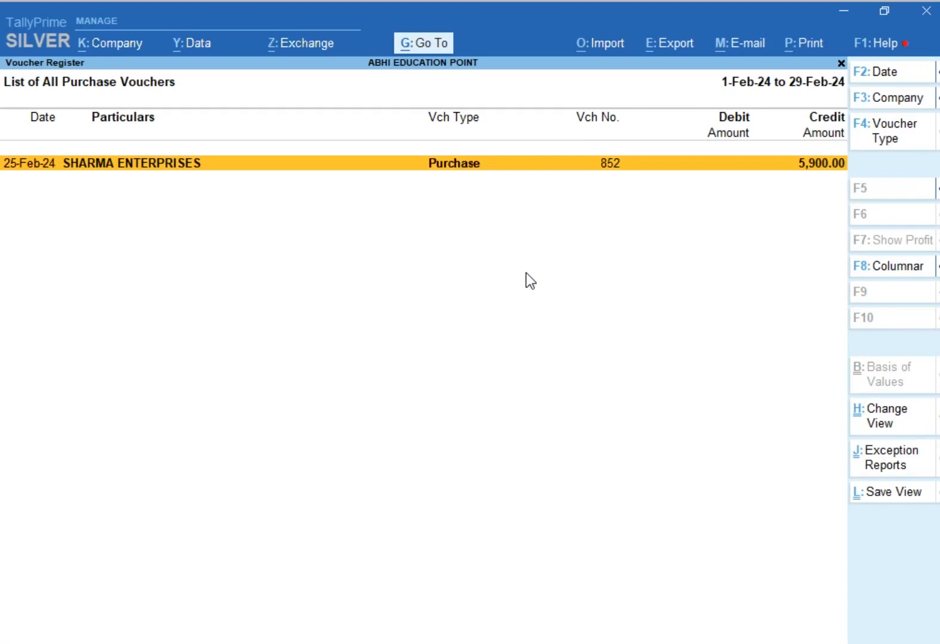
key(alt+F2)
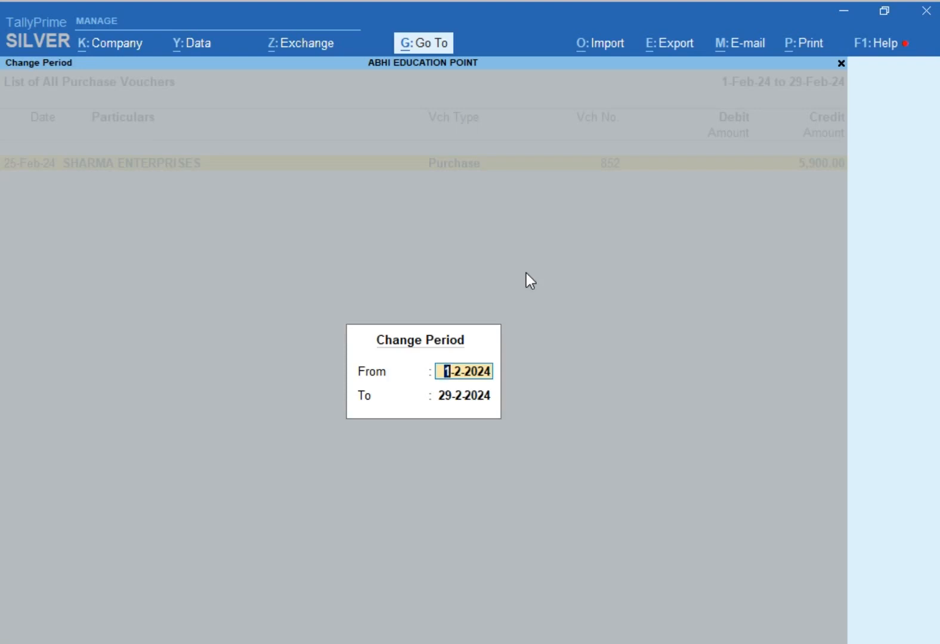
key(BackSpace)
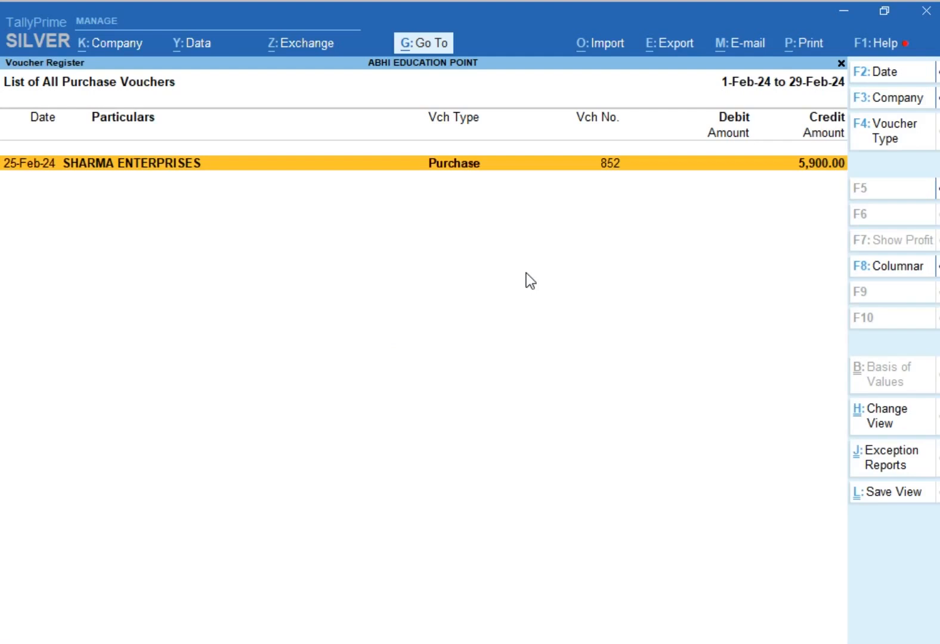
- Open the Sharma Enterprises purchase voucher 852 to examine its items and tax amounts, close it and show the March purchase list
key(Return)
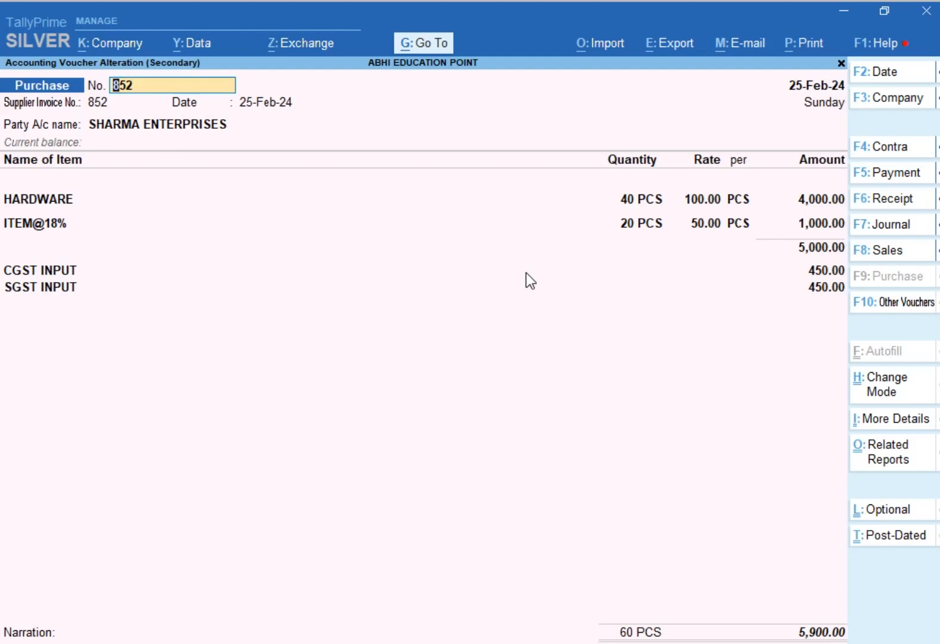
key(Escape)
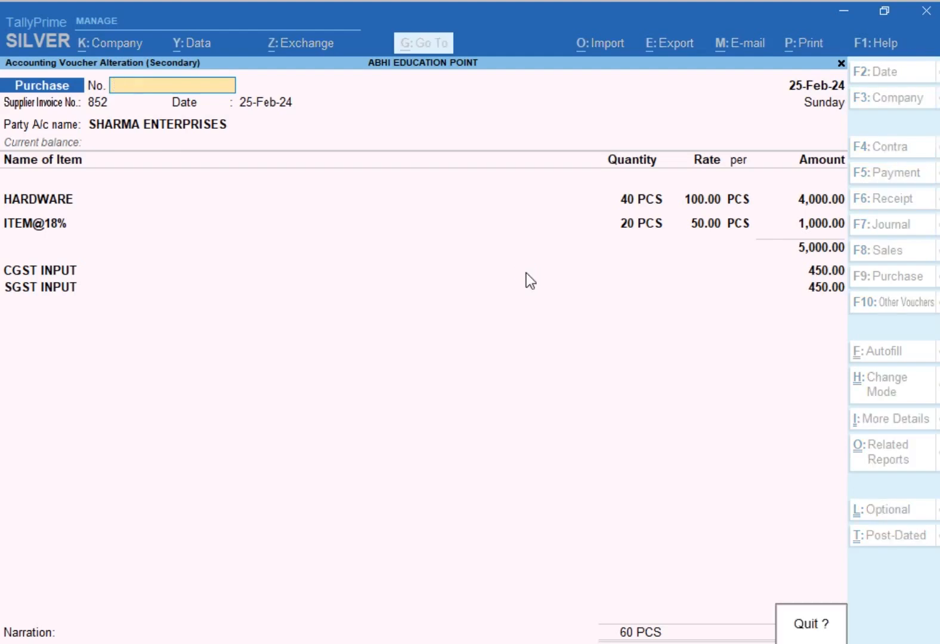
key(y)
key(Page_Down)
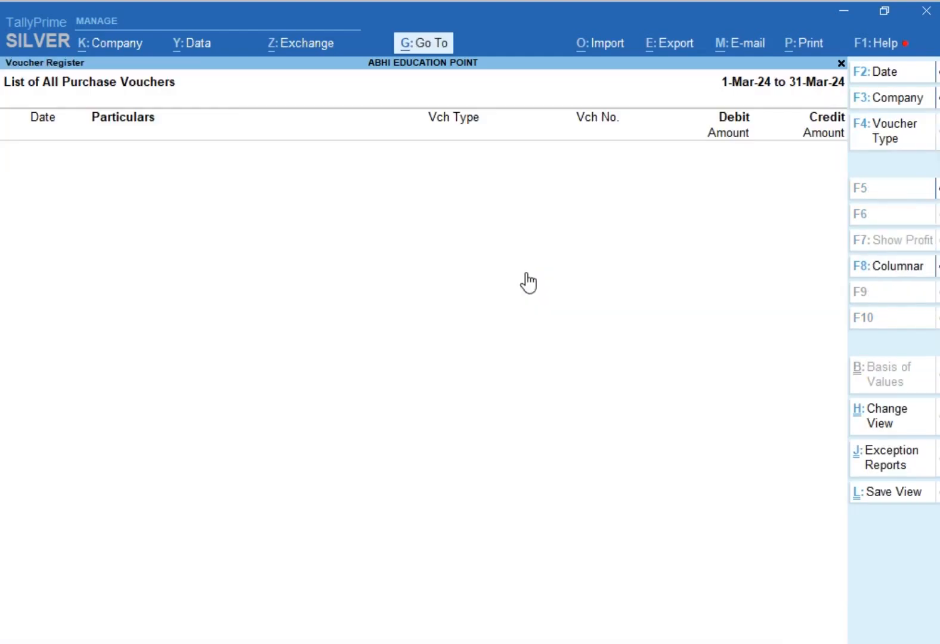
- Leave the Purchase Register and display the Profit & Loss A/c from the Gateway of Tally
key(Escape)
key(Escape)
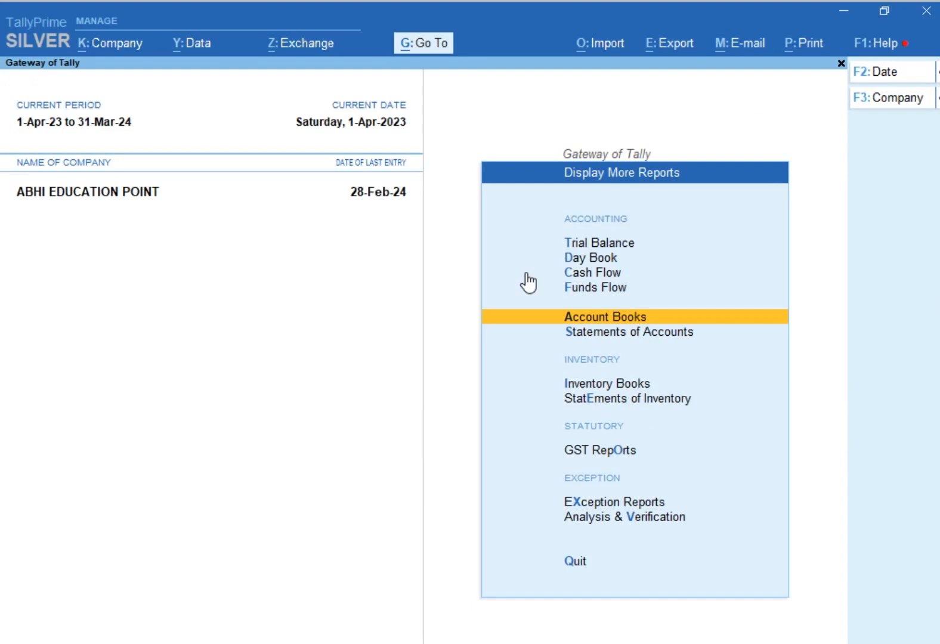
key(Escape)
key(Up)
key(Up)
key(Up)
key(Up)
key(Up)
key(Up)
key(Up)
key(Up)
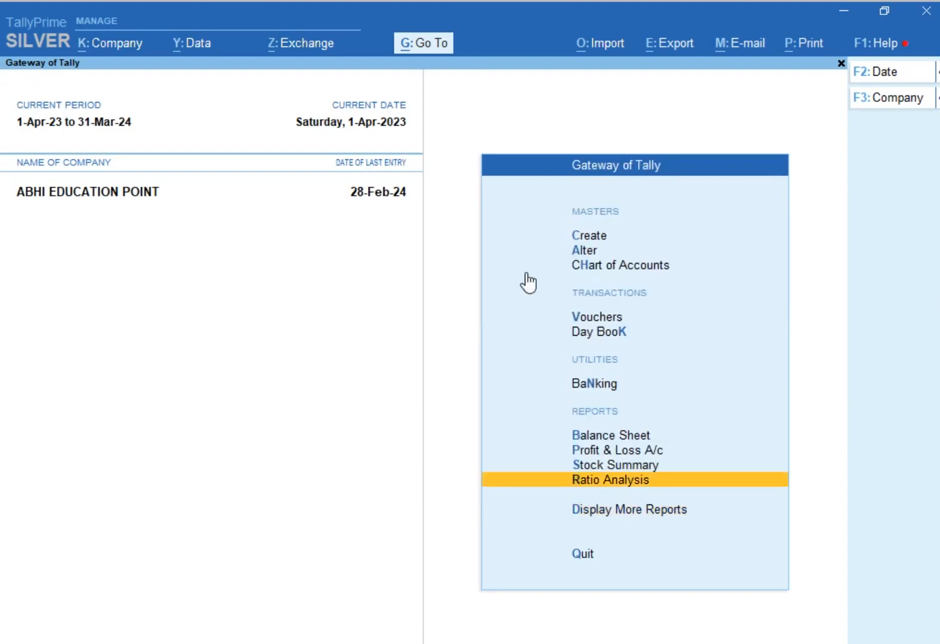
key(Down)
key(Down)
key(Down)
key(Down)
key(Down)
key(Down)
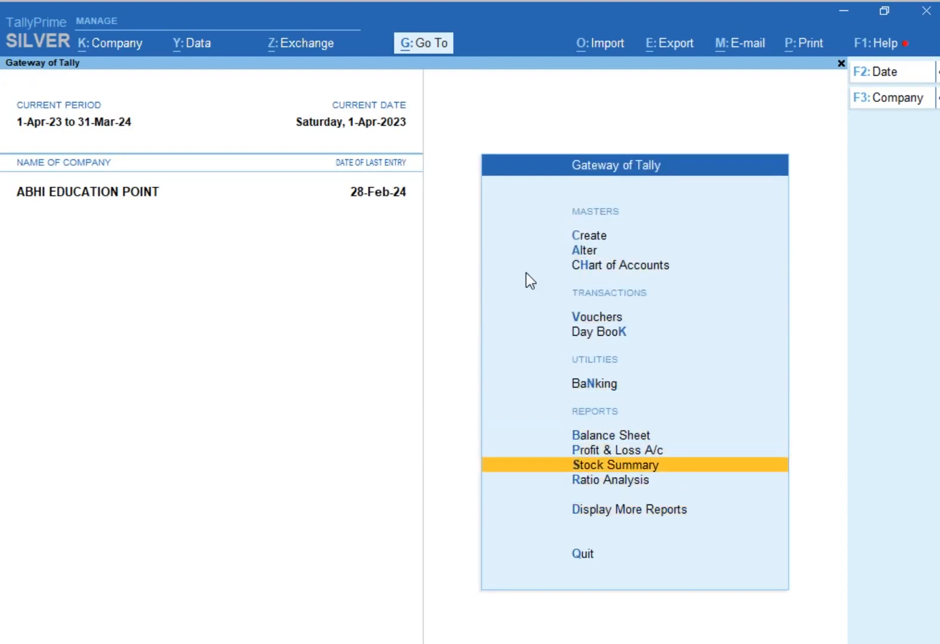
key(Up)
key(Return)
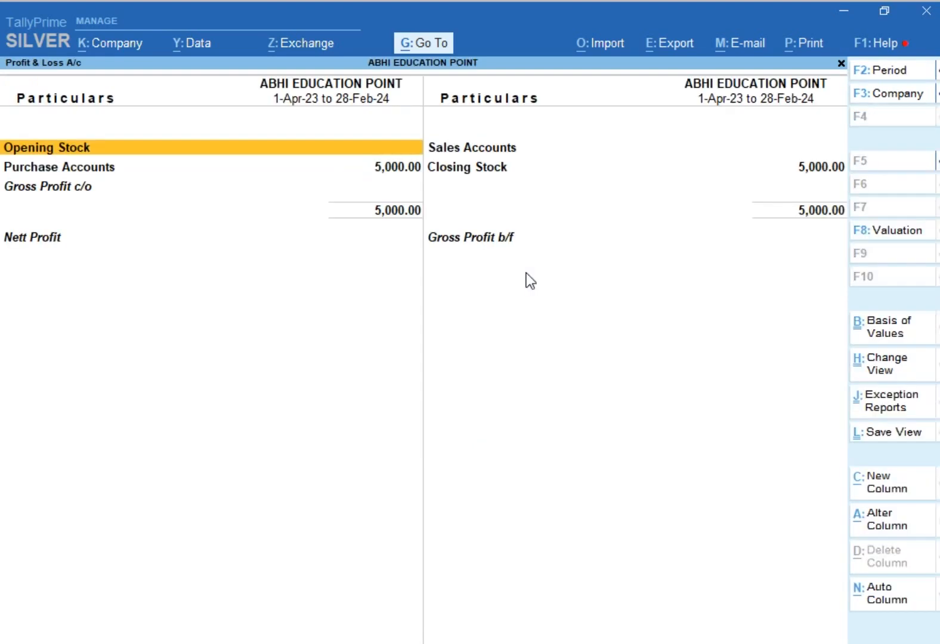
- Show the Profit & Loss A/c in detailed form, with the stock items and purchase ledgers listed
key(Down)
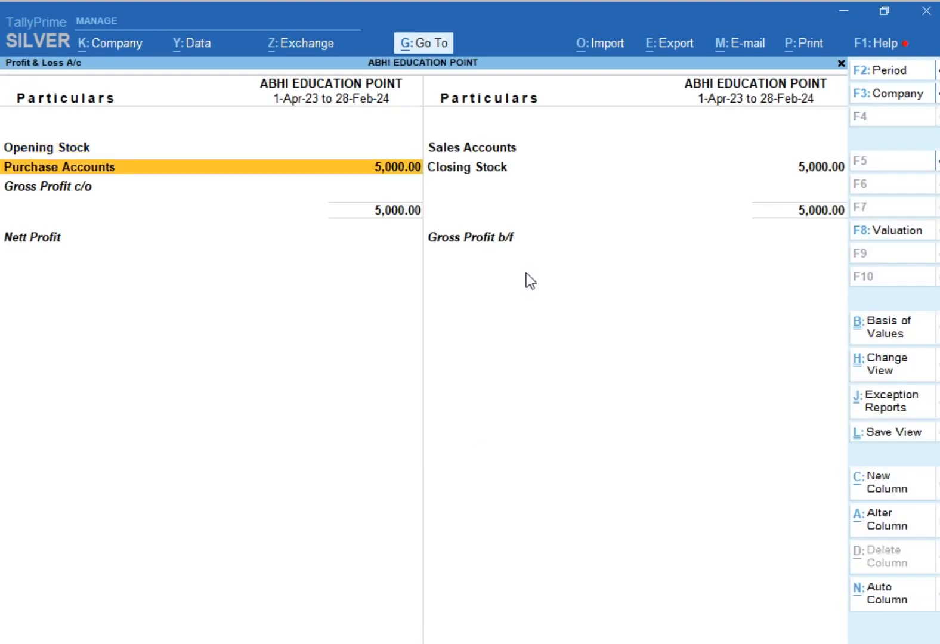
key(alt+F5)
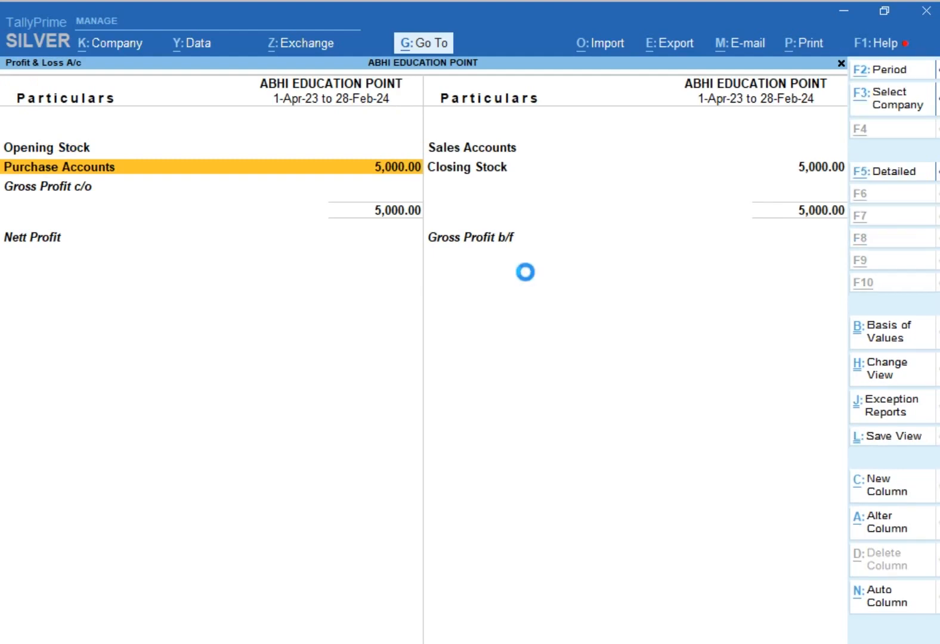
key(Down)
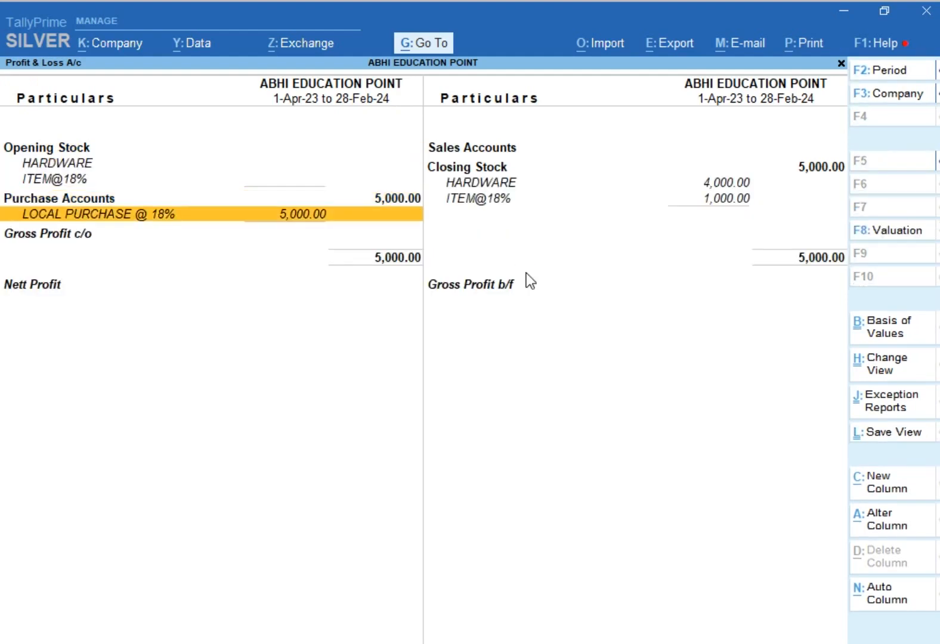
- Drill down from the LOCAL PURCHASE @ 18% ledger through February to purchase voucher 852, and close the voucher after examining it
key(Up)
key(Down)
key(Return)
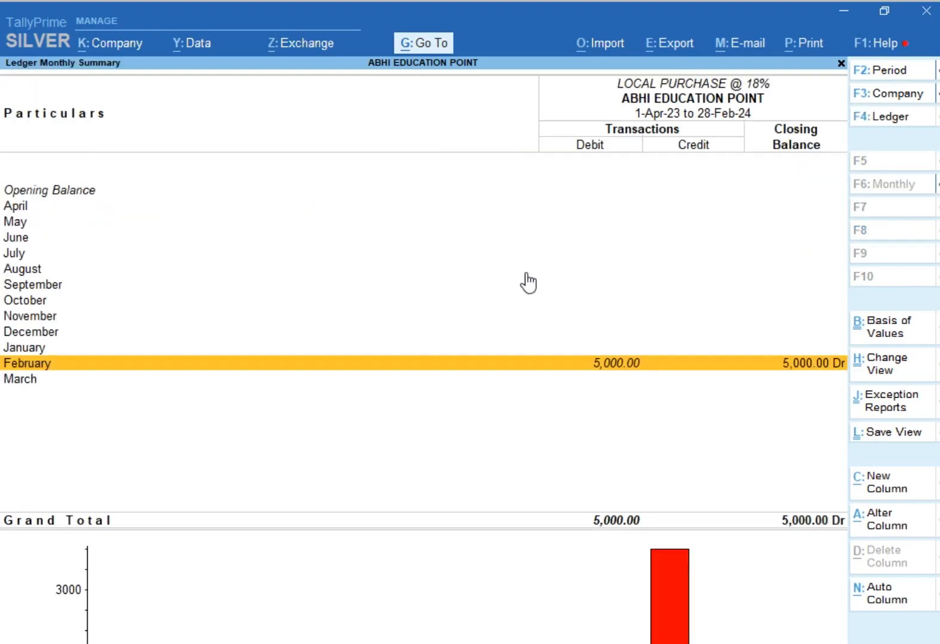
key(Return)
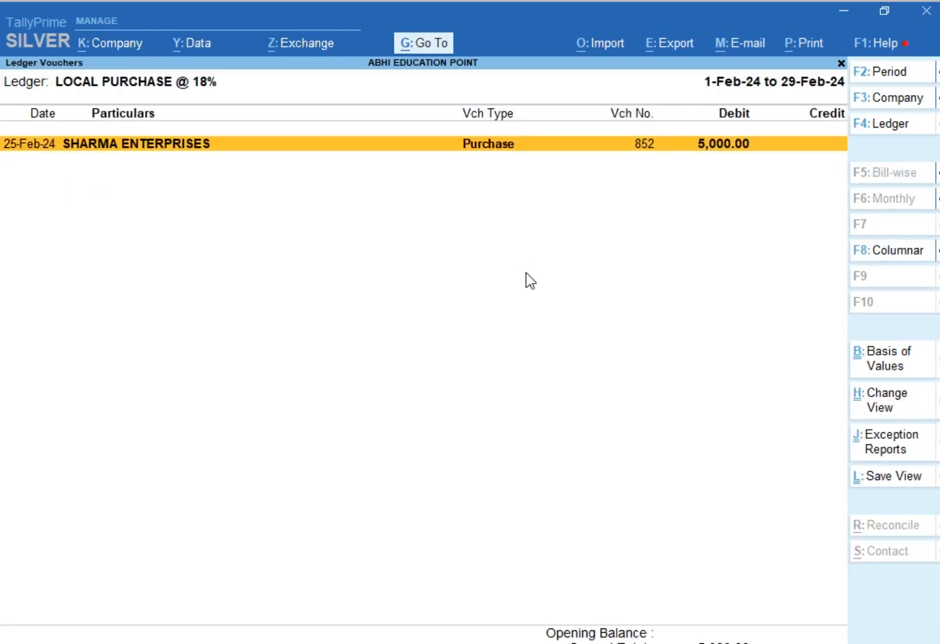
key(Return)
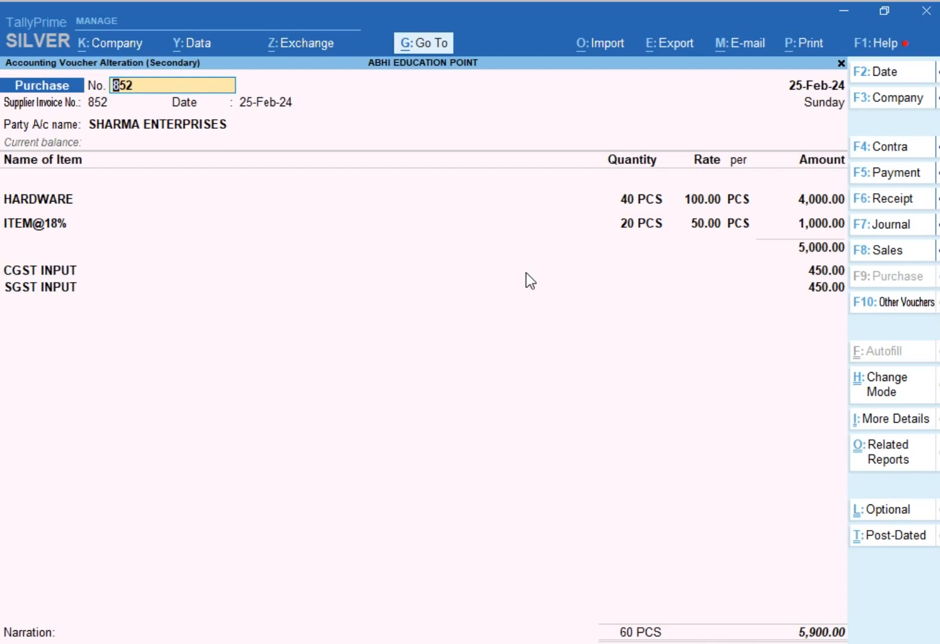
key(Escape)
key(Escape)
key(Return)
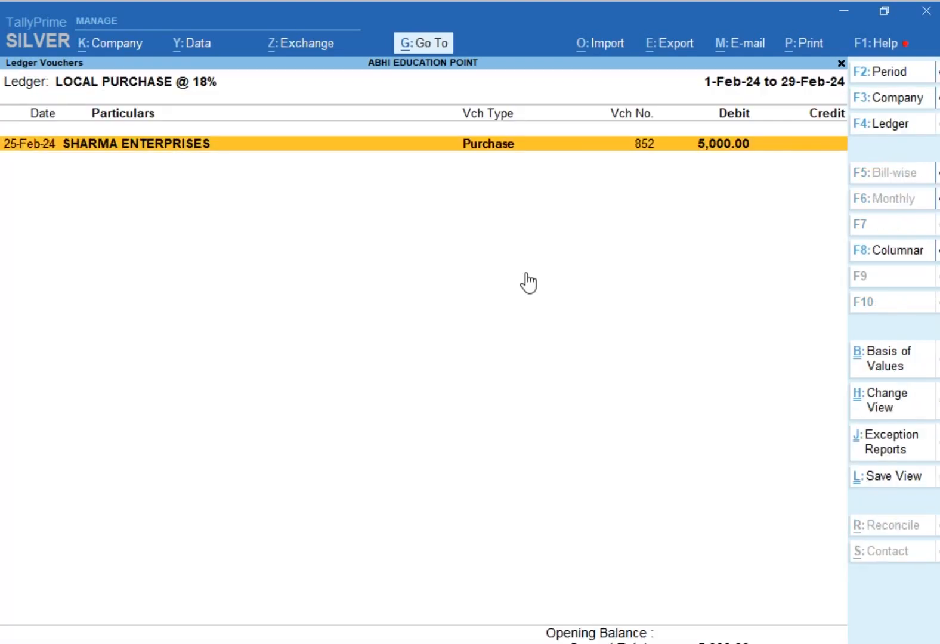
- Close the ledger reports and the Profit & Loss A/c, and quit TallyPrime from the Gateway of Tally
key(Escape)
key(Escape)
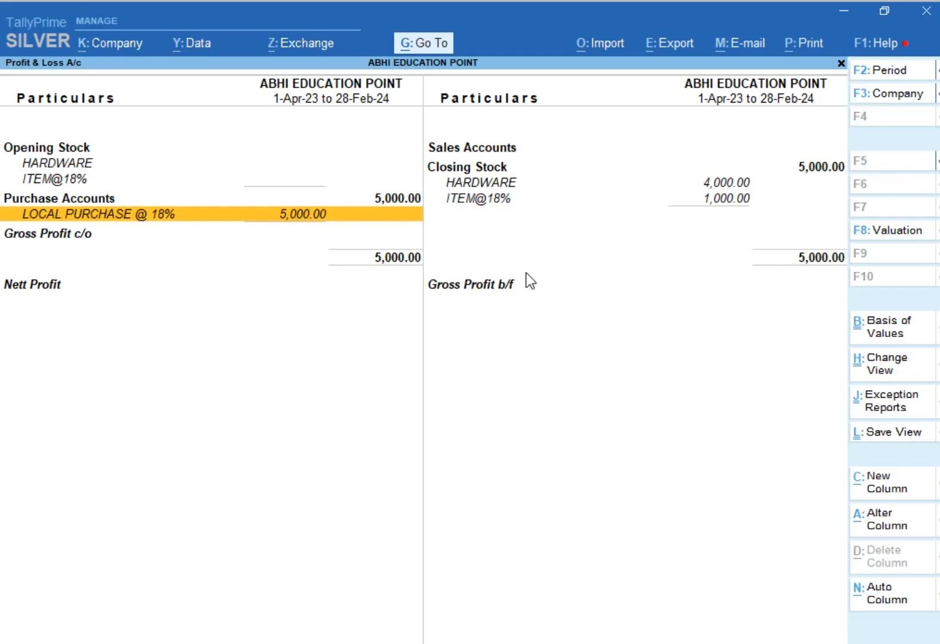
key(Escape)
key(Escape)
key(Return)
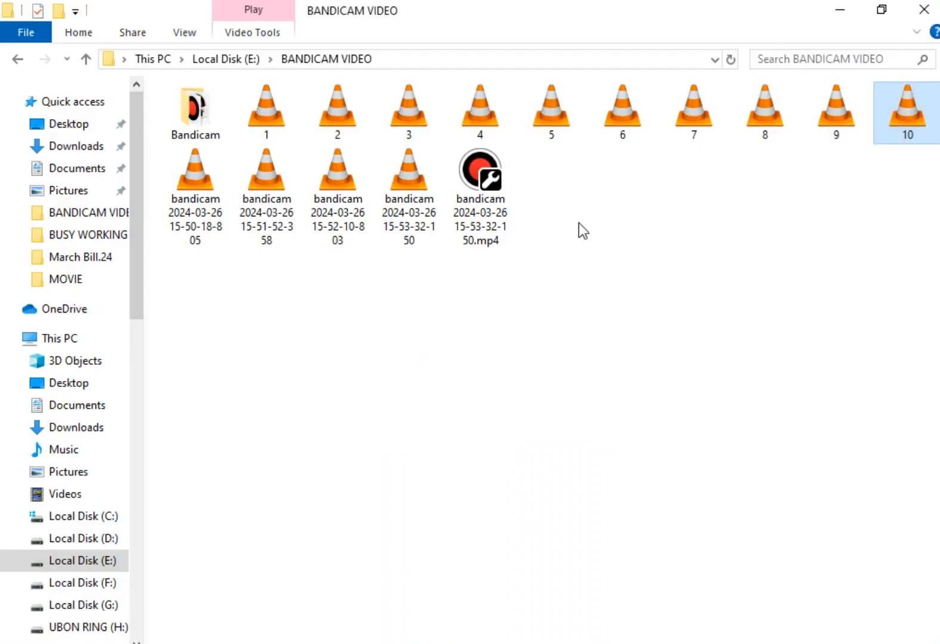